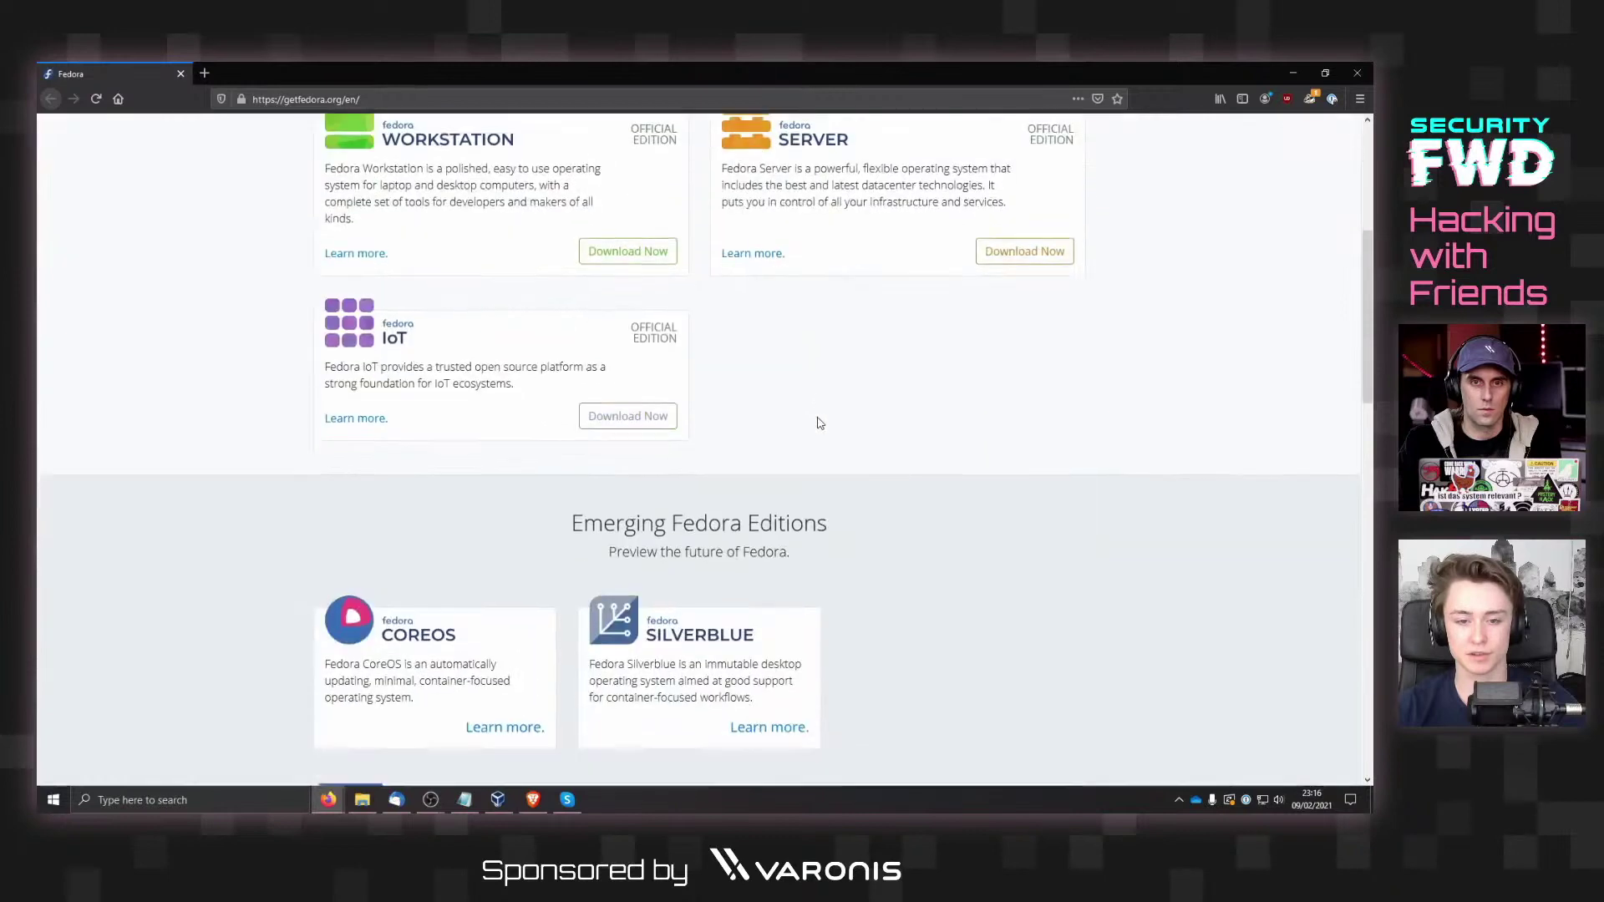
Step: Review the Fedora editions on the home page and open the Fedora Workstation download page
{"action": "scroll", "coordinate": [819, 422], "scroll_direction": "up", "scroll_amount": 2}
{"action": "left_click_drag", "start_coordinate": [575, 376], "coordinate": [814, 378]}
{"action": "left_click", "coordinate": [734, 406]}
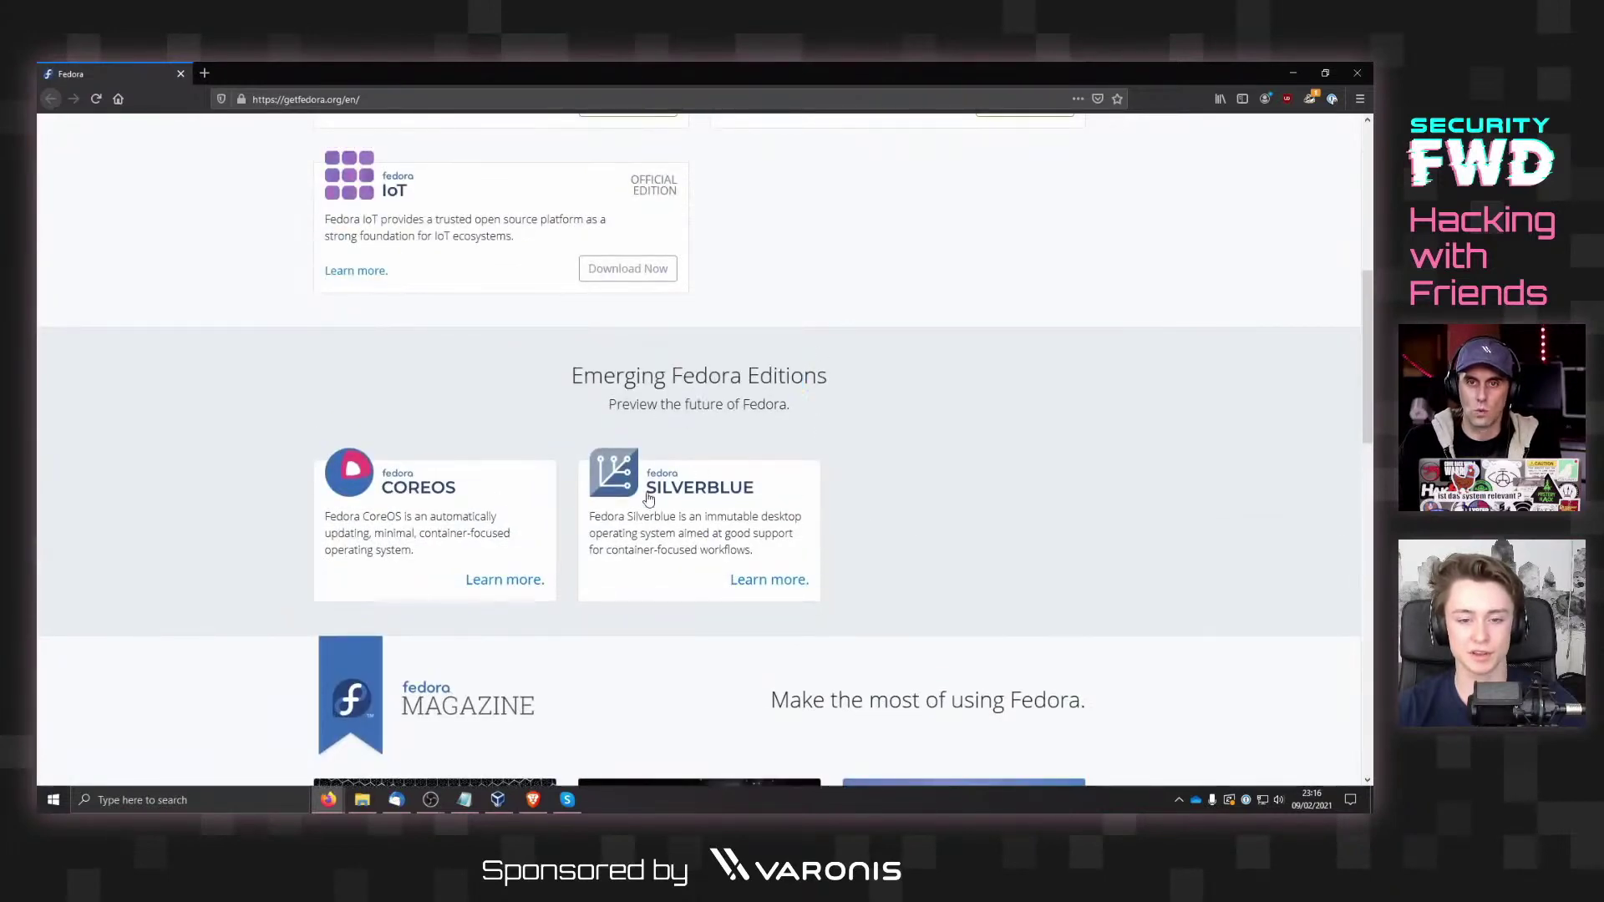
{"action": "scroll", "coordinate": [660, 493], "scroll_direction": "down", "scroll_amount": 2}
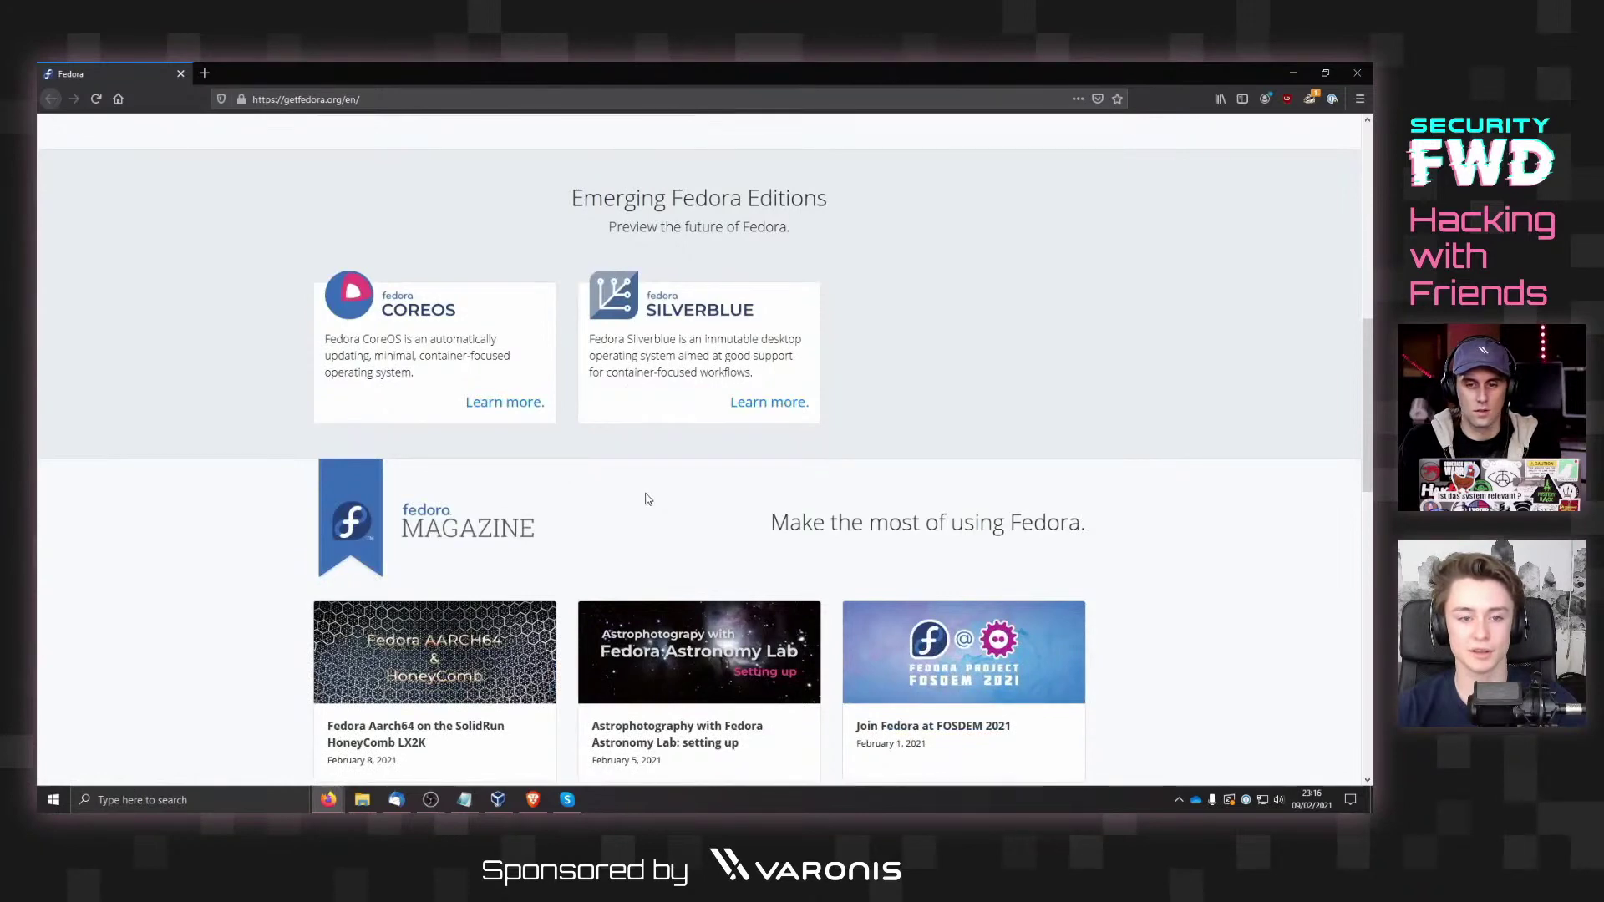
{"action": "scroll", "coordinate": [646, 498], "scroll_direction": "up", "scroll_amount": 10}
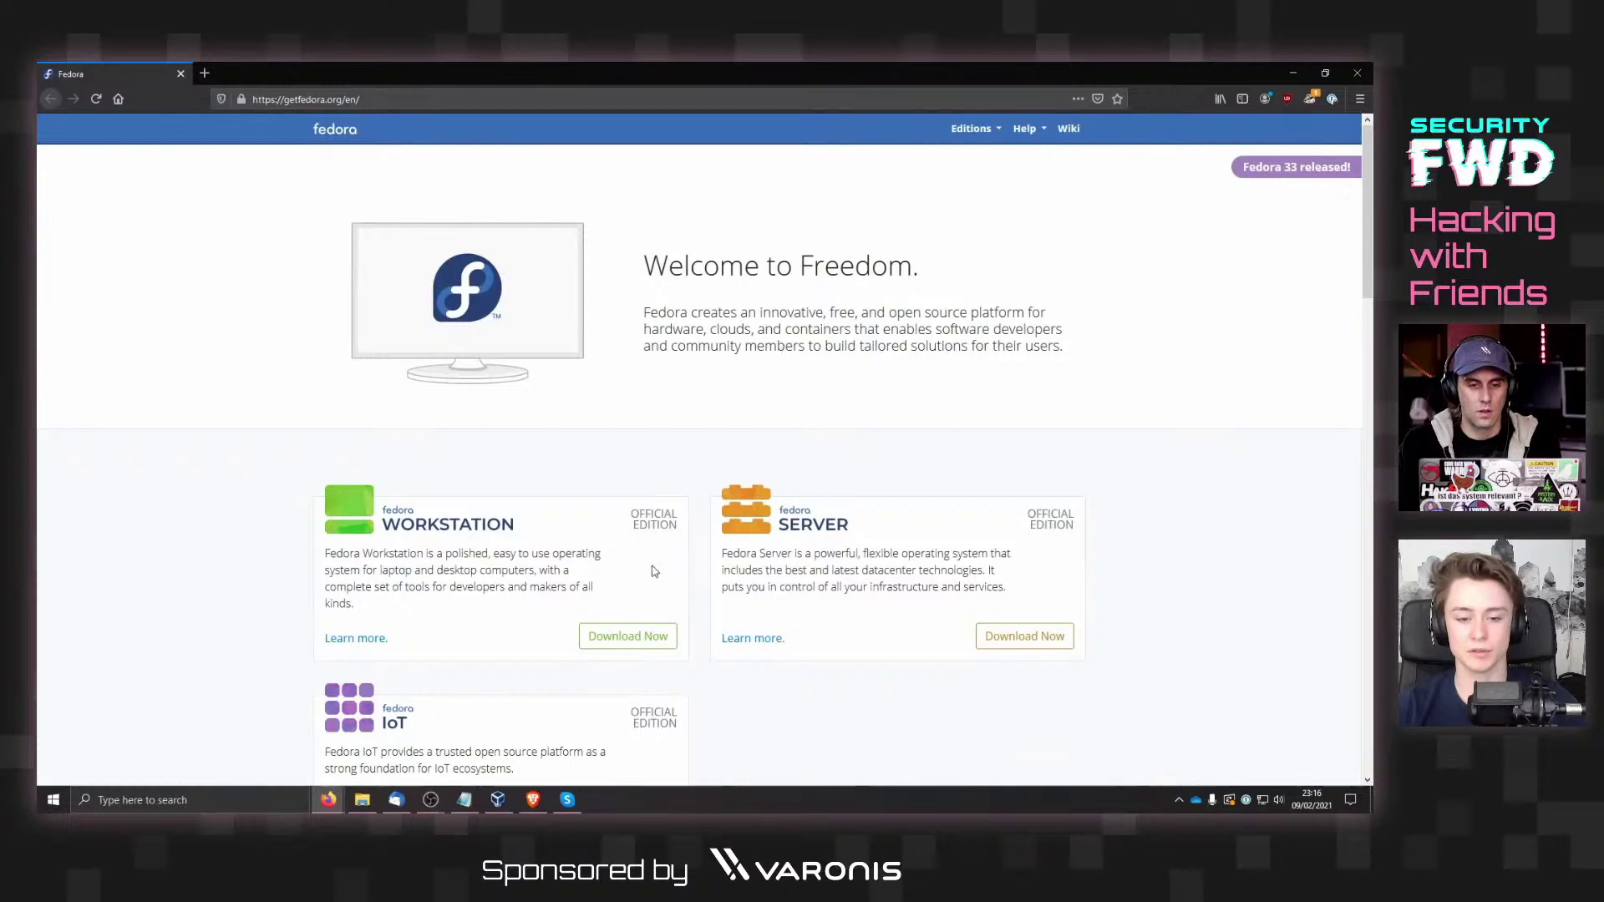
{"action": "left_click", "coordinate": [627, 637]}
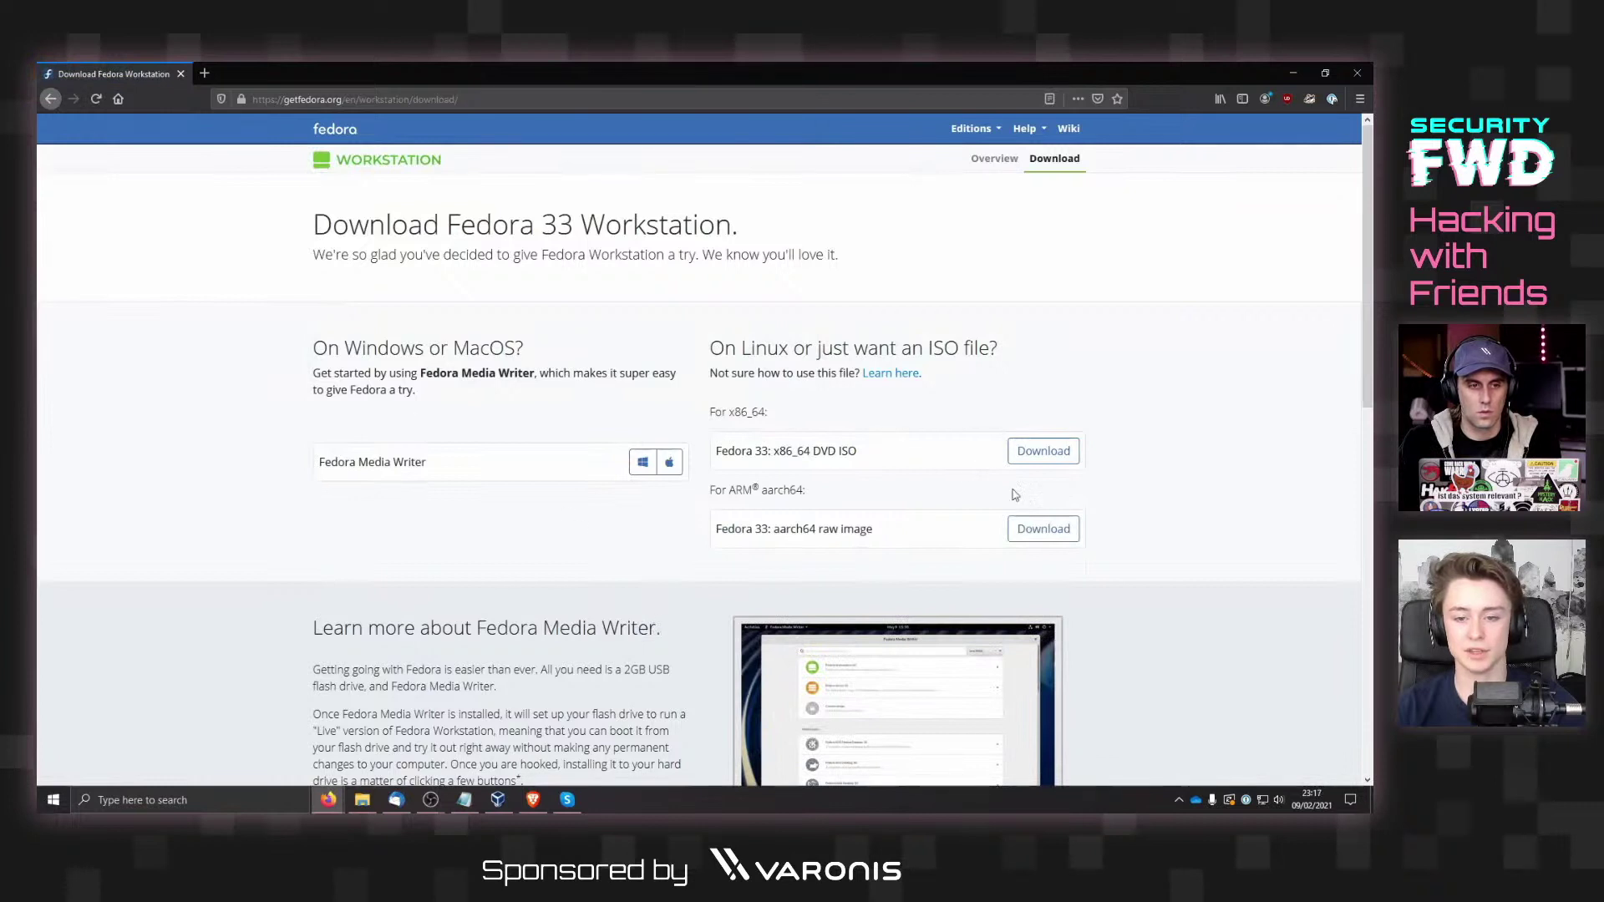
Step: Examine the ISO download options, the Media Writer requirements and the download terms on the Fedora 33 Workstation page
{"action": "left_click", "coordinate": [1040, 453]}
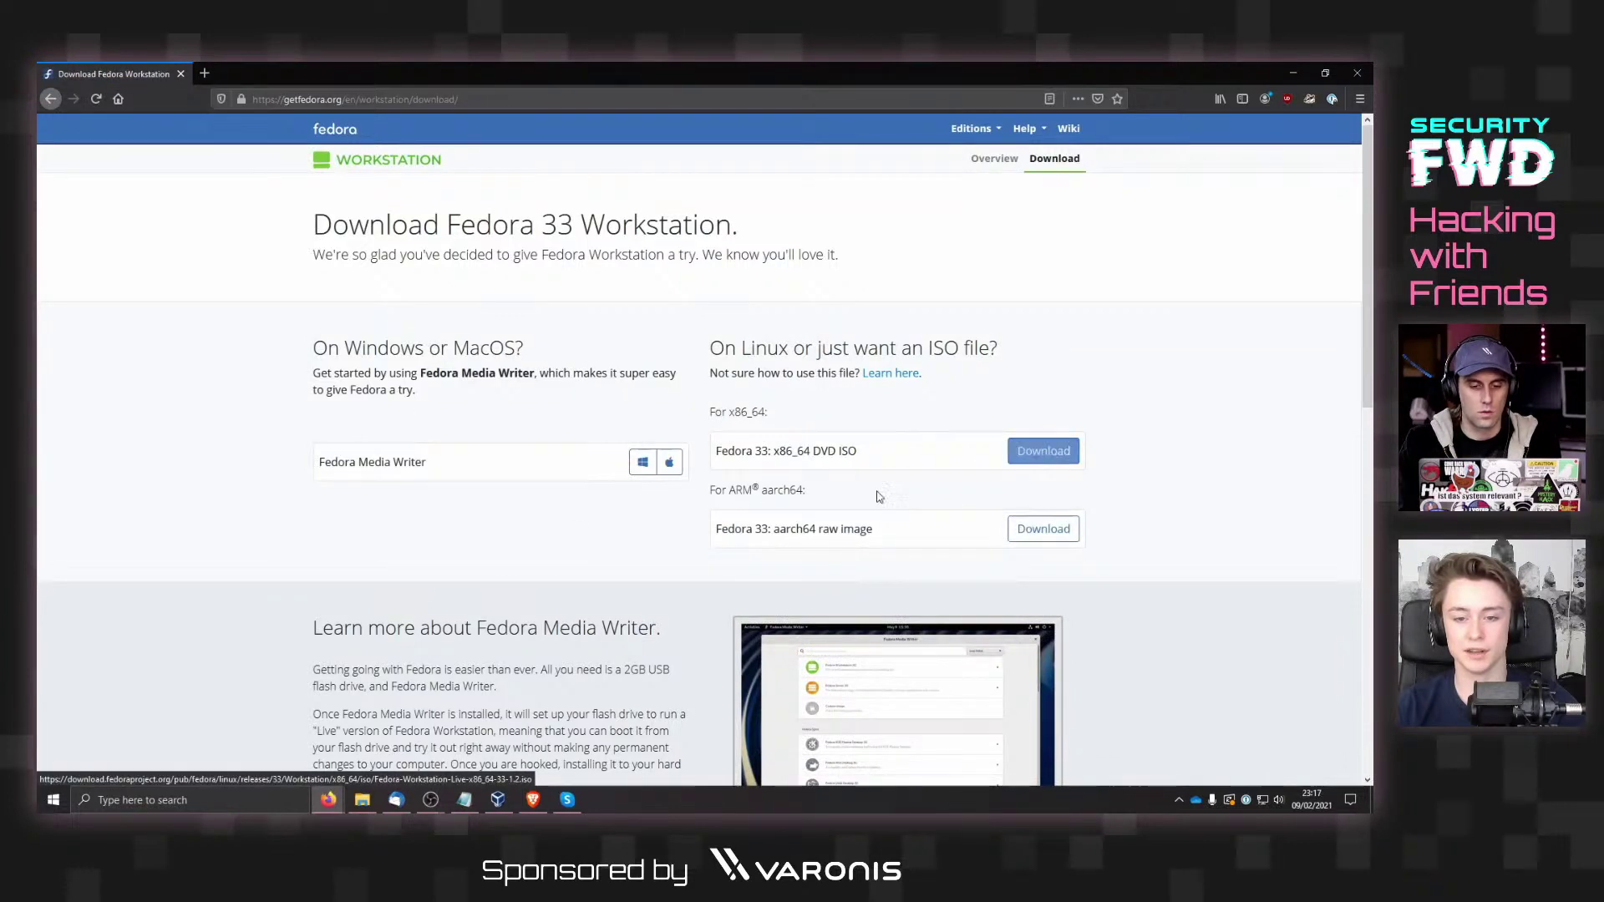
{"action": "left_click_drag", "start_coordinate": [729, 492], "coordinate": [808, 503]}
{"action": "left_click", "coordinate": [809, 503]}
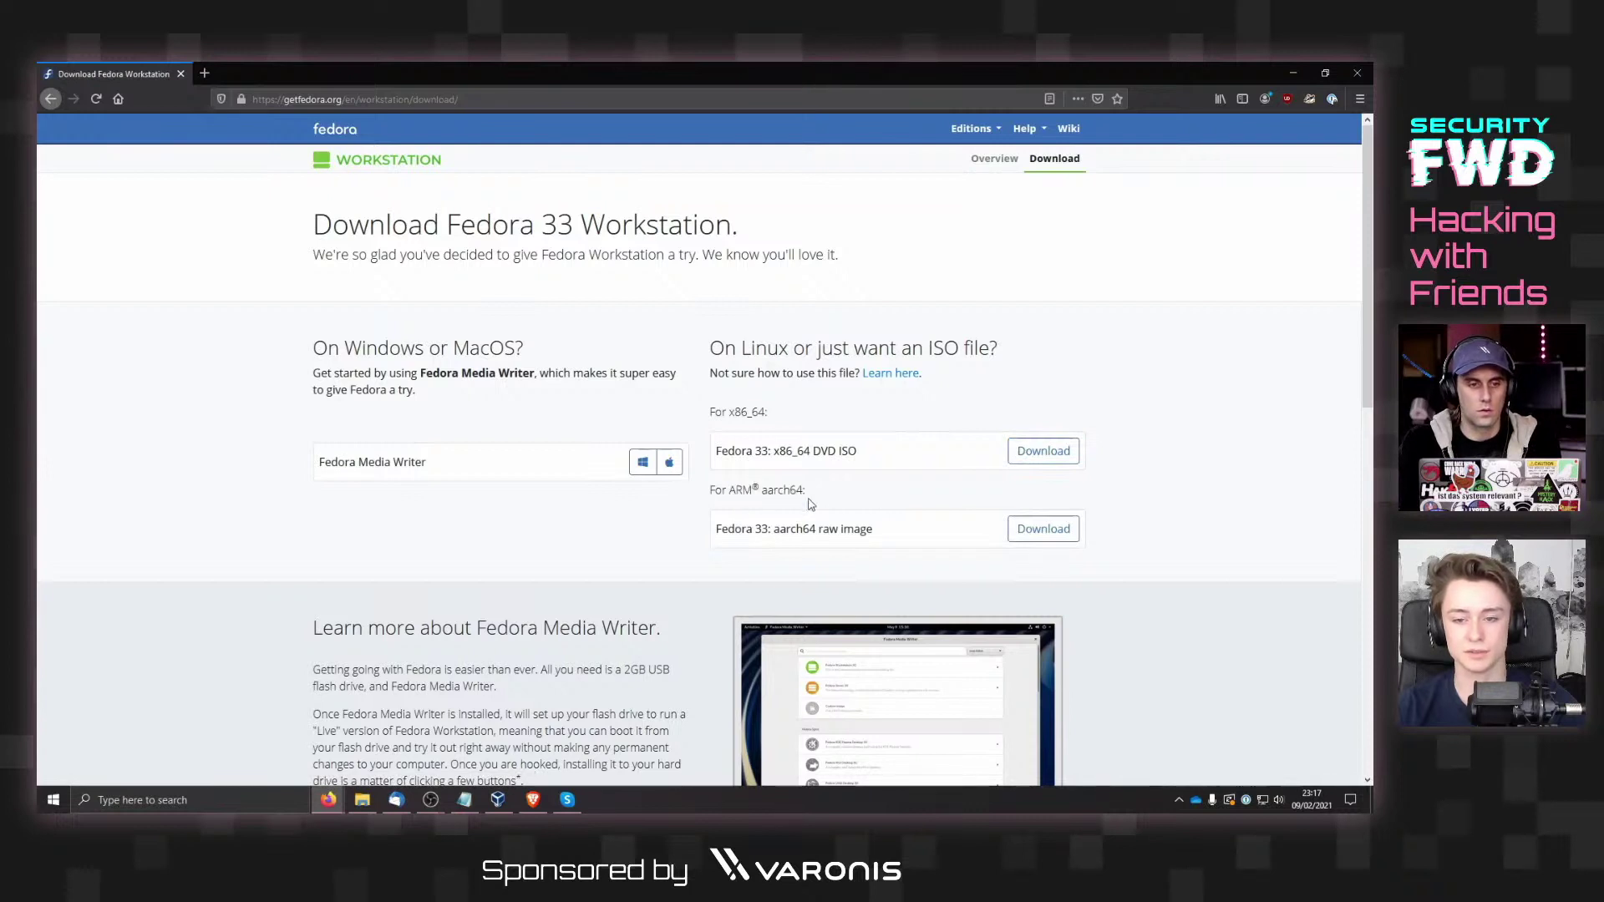
{"action": "double_click", "coordinate": [808, 503]}
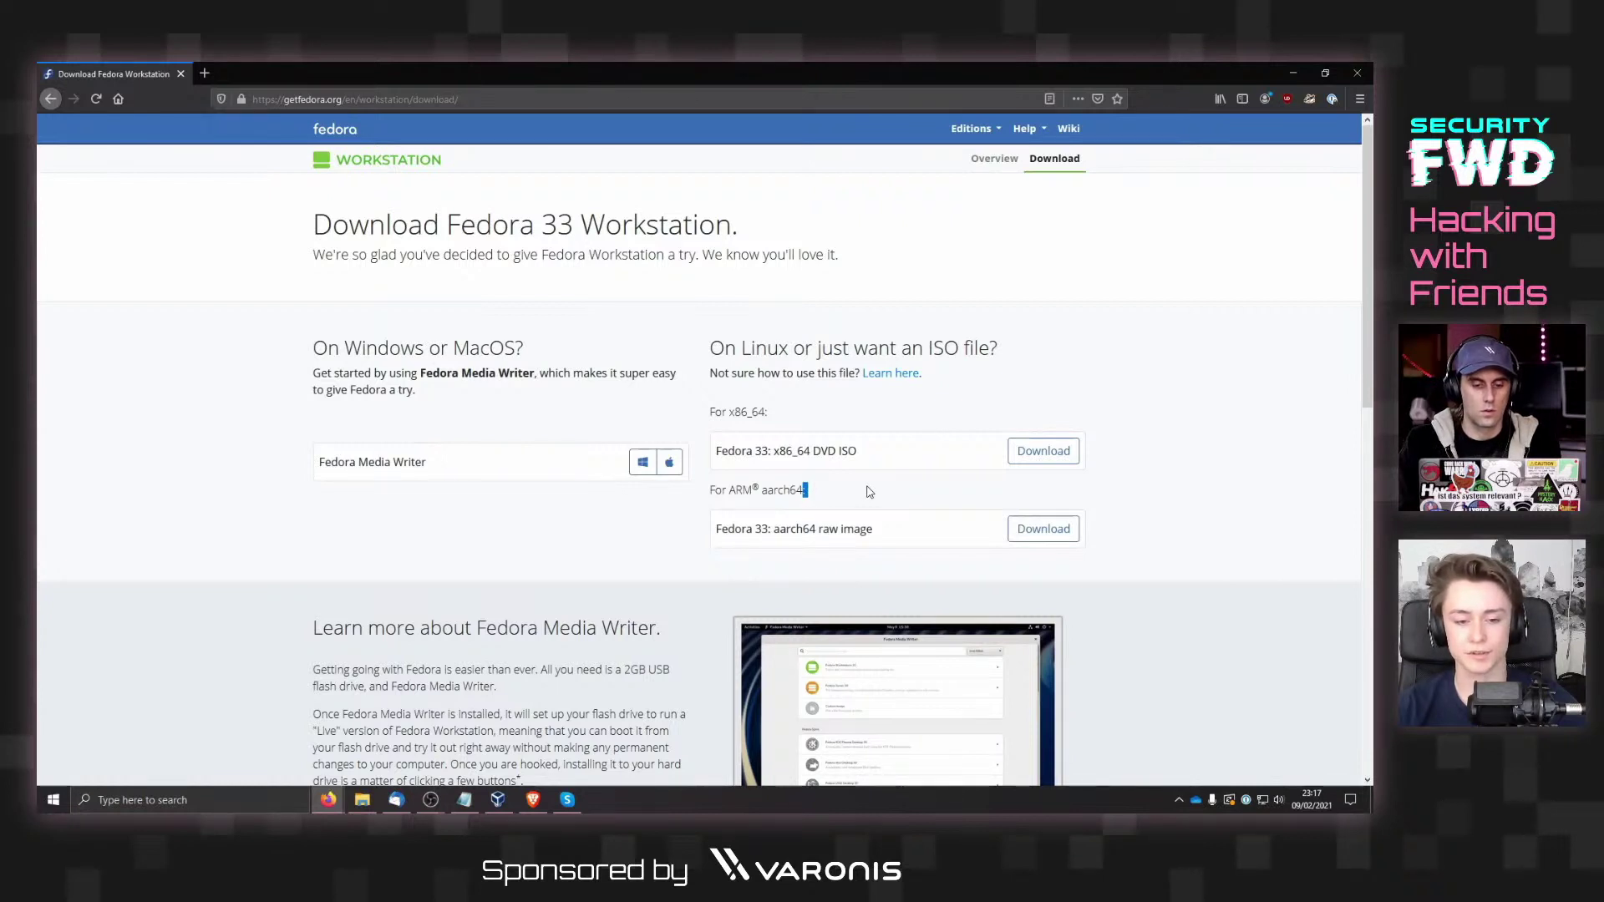
{"action": "scroll", "coordinate": [793, 545], "scroll_direction": "down", "scroll_amount": 4}
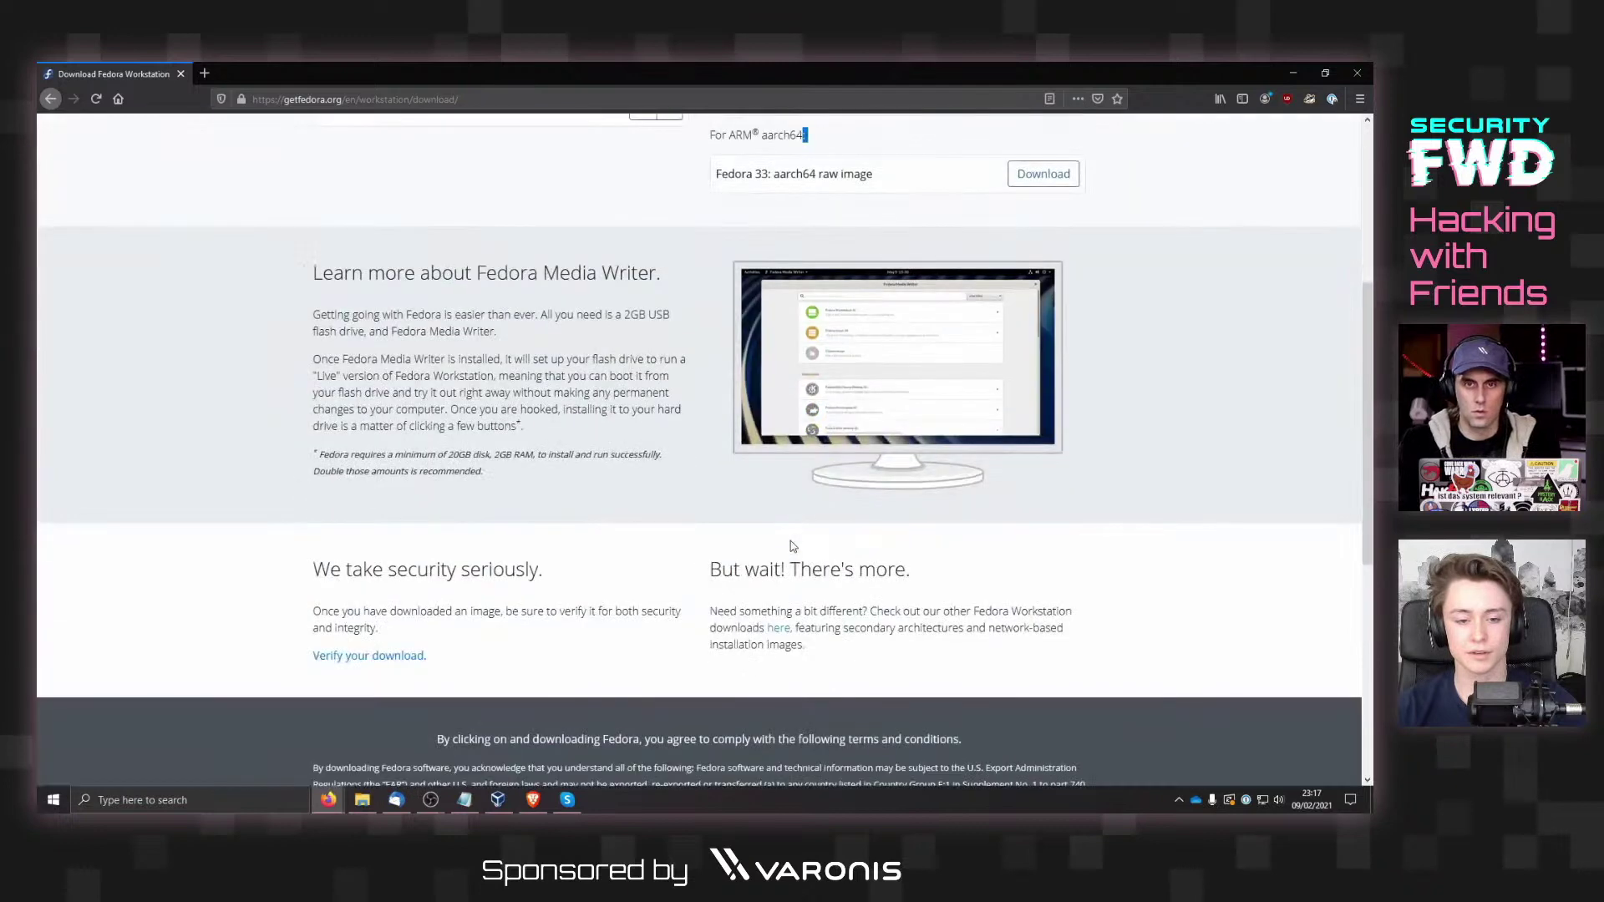
{"action": "scroll", "coordinate": [794, 545], "scroll_direction": "down", "scroll_amount": 2}
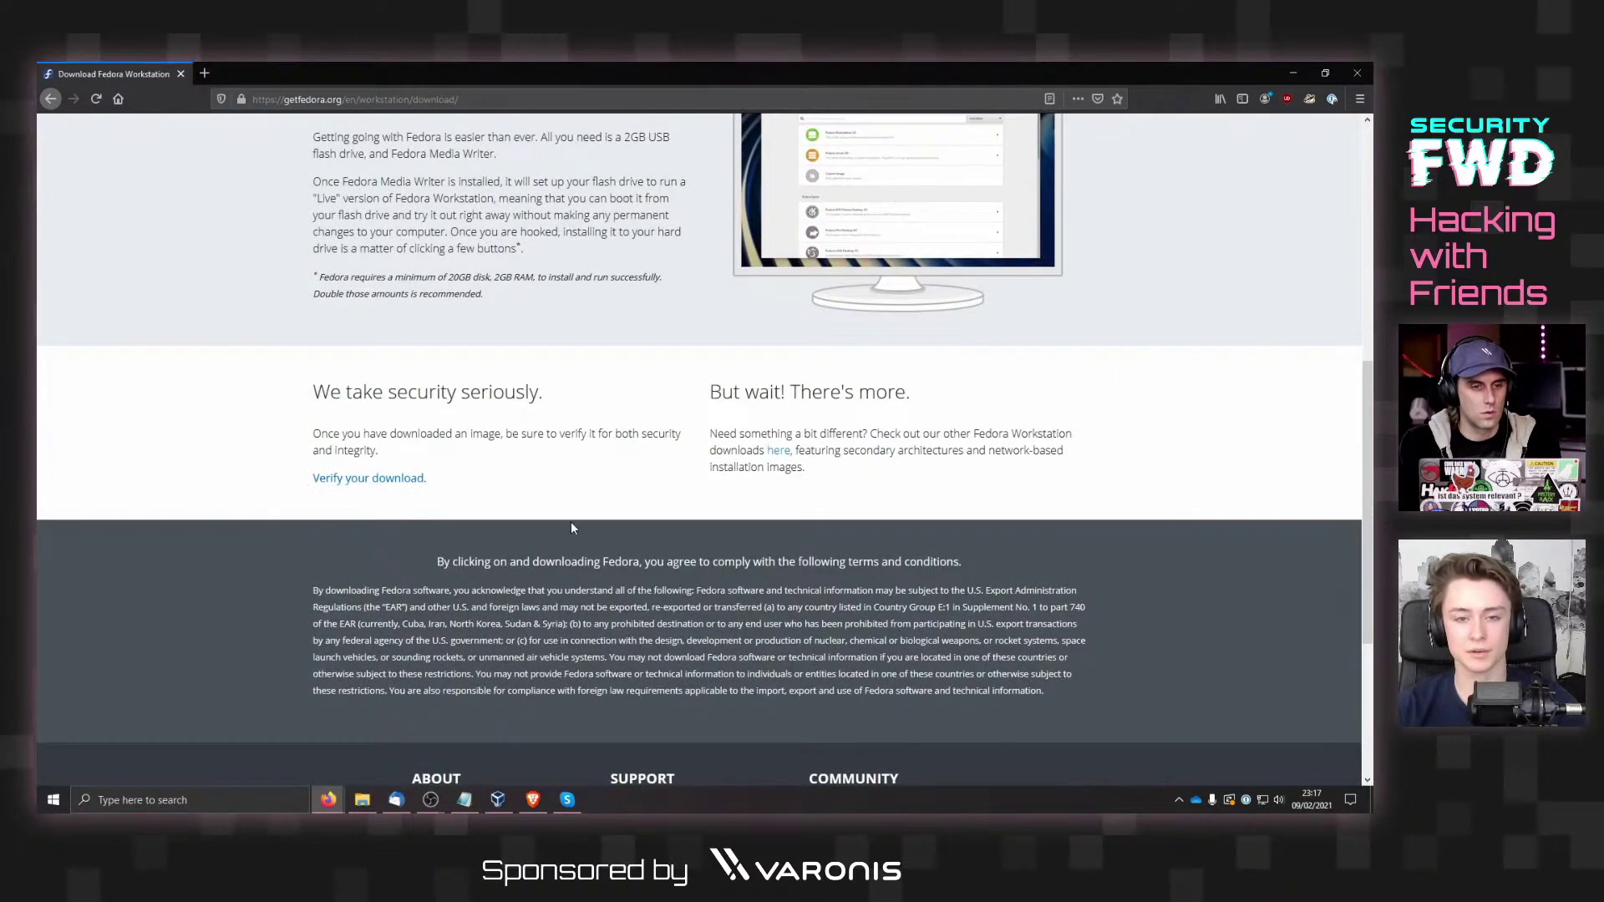
{"action": "scroll", "coordinate": [576, 526], "scroll_direction": "up", "scroll_amount": 6}
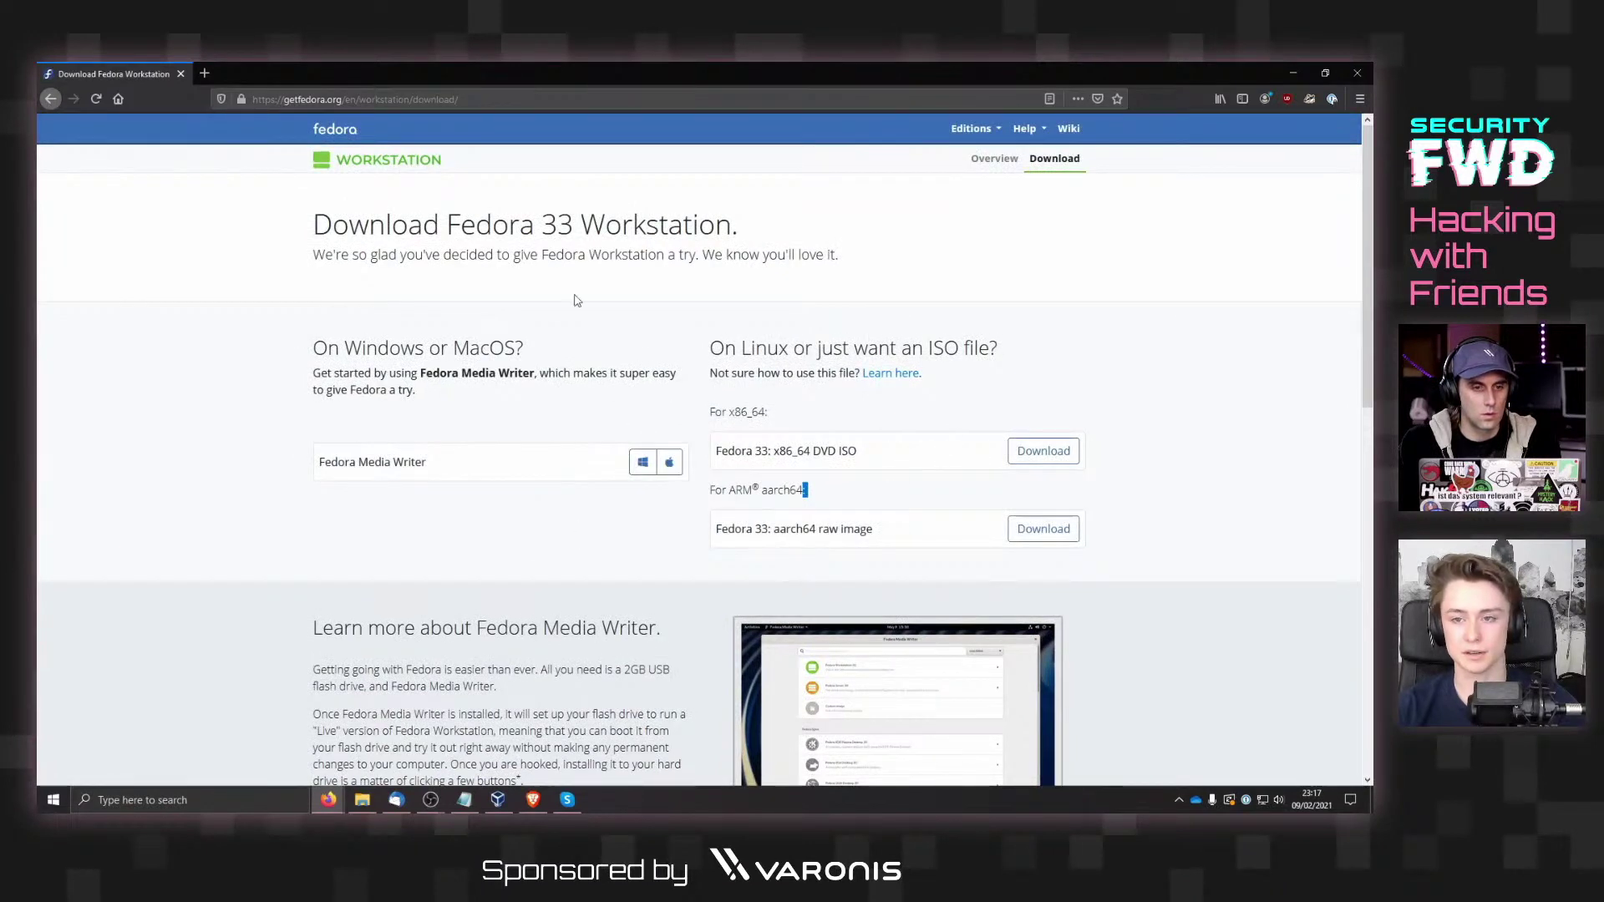
Step: Look through the guides on the Fedora documentation site and close the page
{"action": "left_click", "coordinate": [352, 140]}
{"action": "left_click", "coordinate": [1024, 128]}
{"action": "left_click", "coordinate": [1037, 167]}
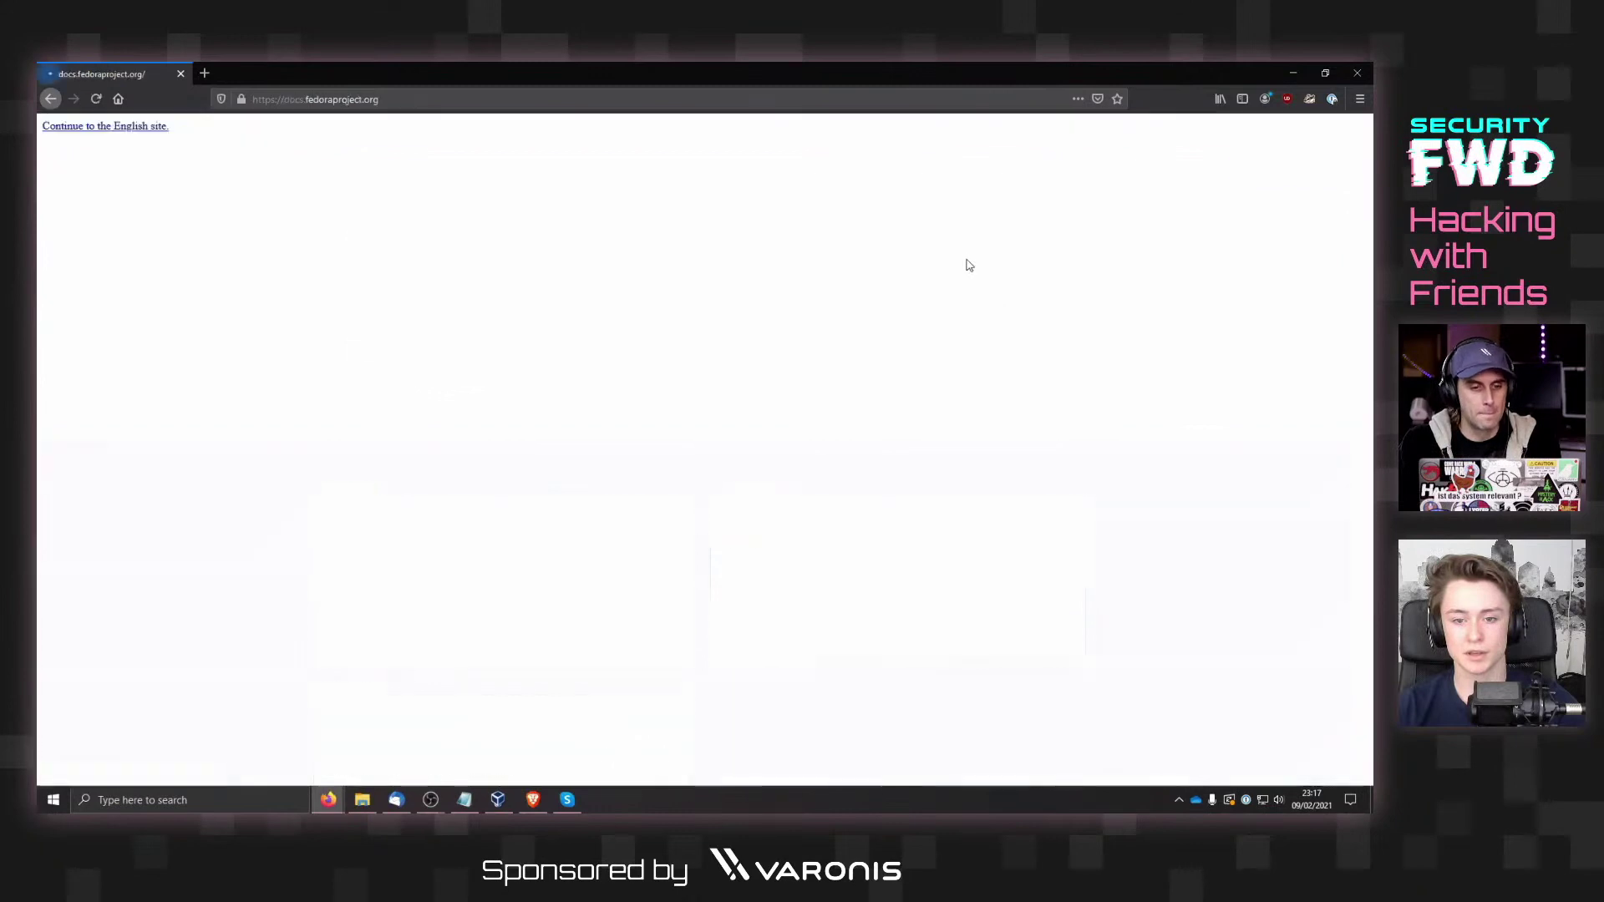
{"action": "scroll", "coordinate": [908, 307], "scroll_direction": "down", "scroll_amount": 2}
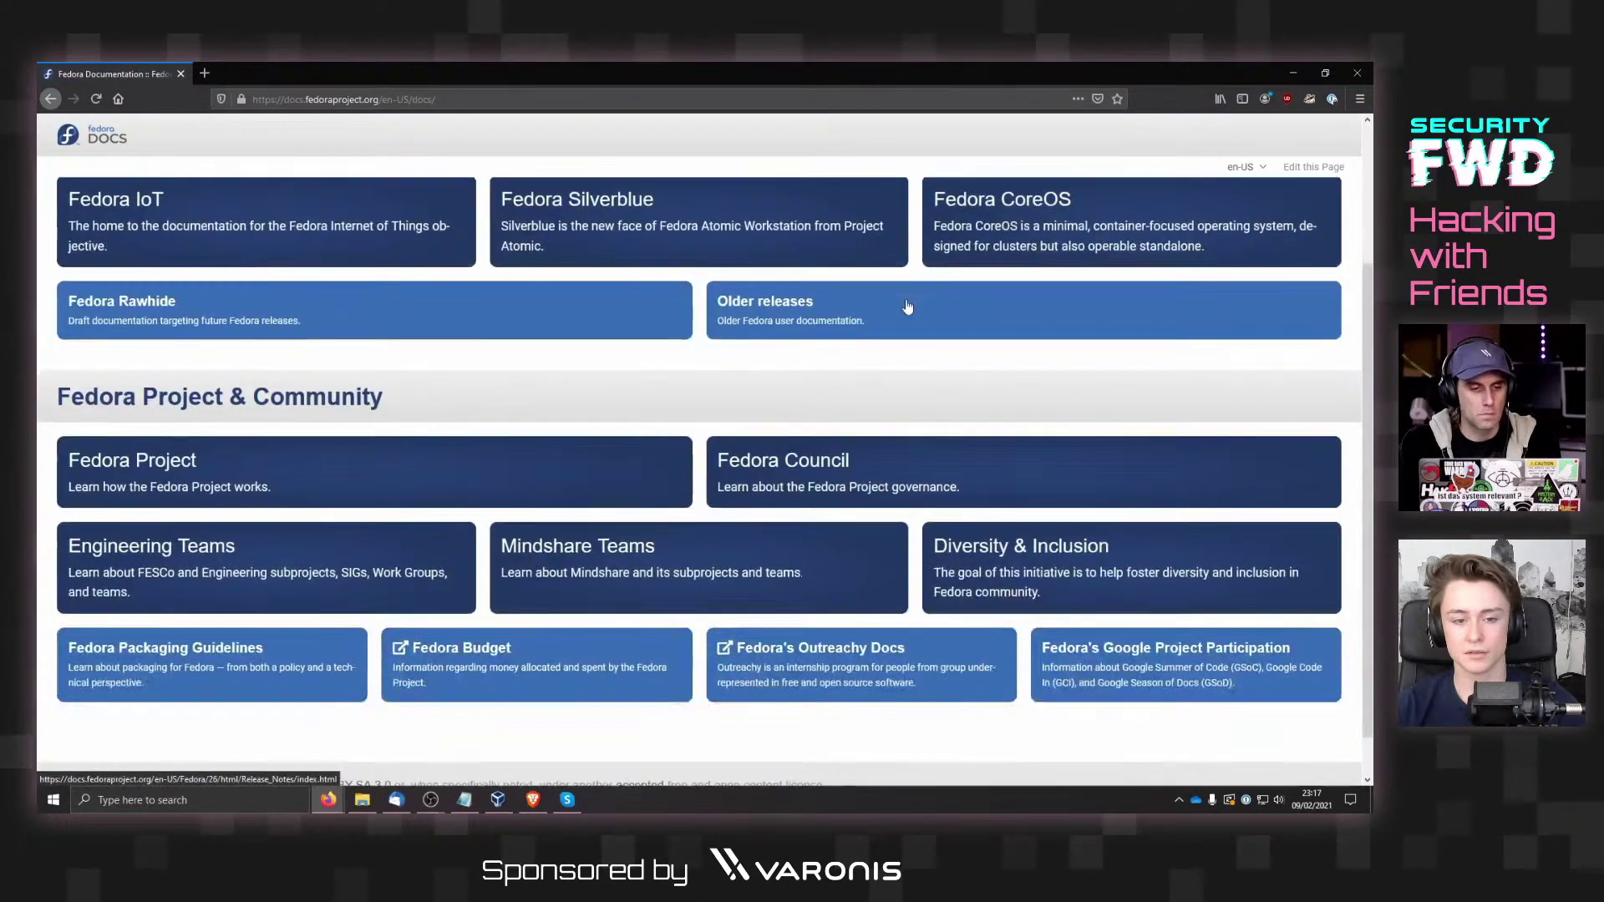
{"action": "scroll", "coordinate": [902, 309], "scroll_direction": "down", "scroll_amount": 1}
{"action": "scroll", "coordinate": [896, 308], "scroll_direction": "up", "scroll_amount": 3}
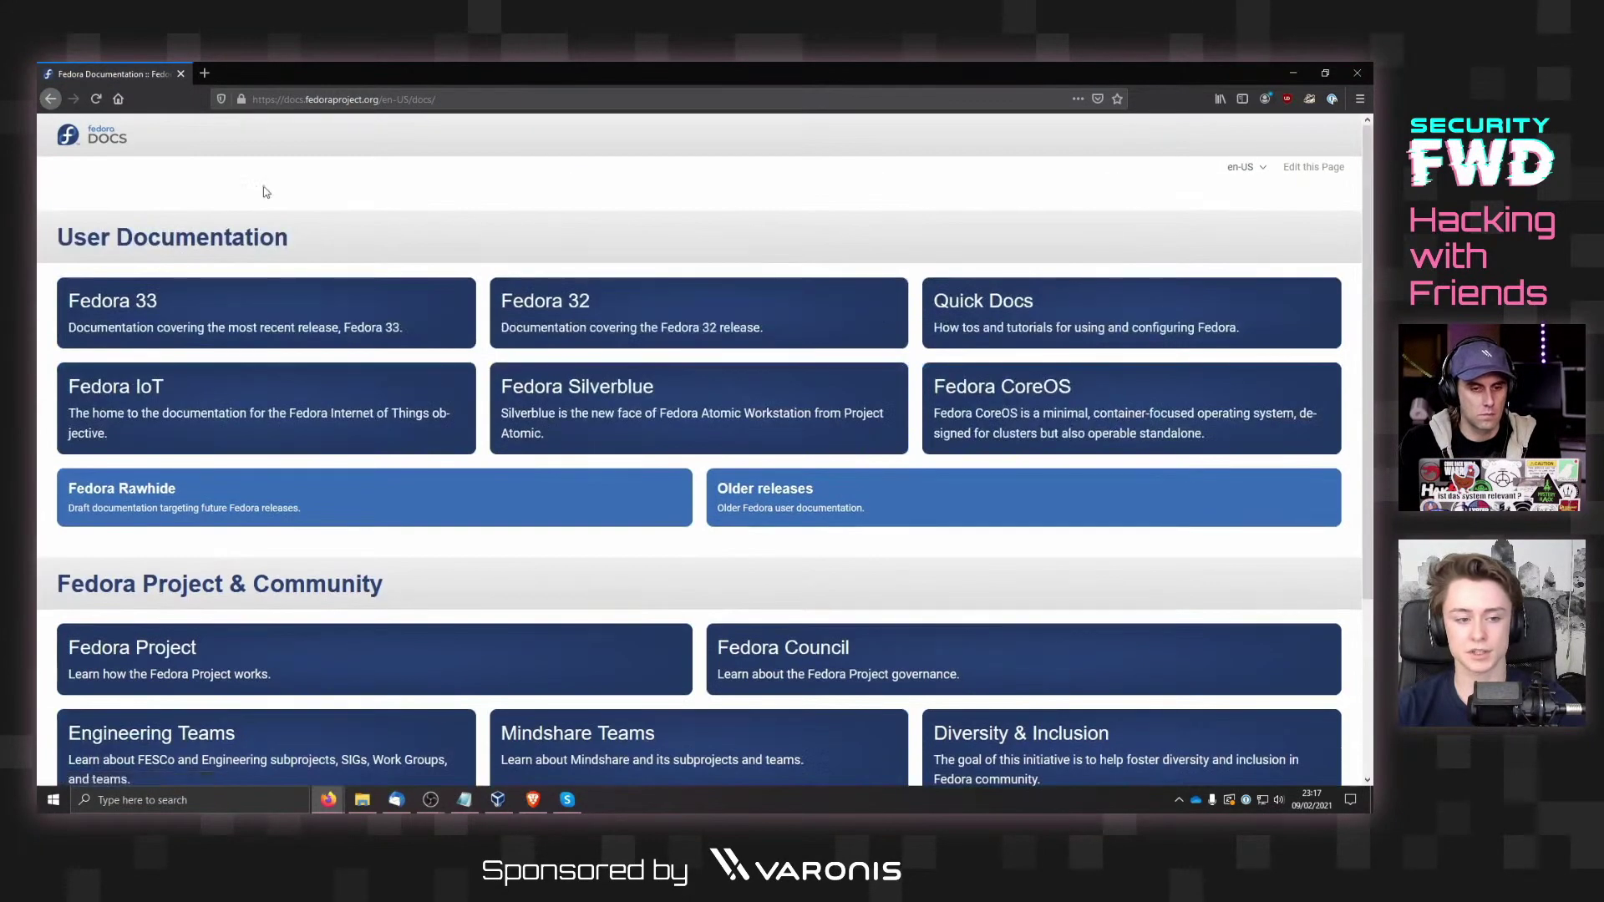
{"action": "left_click", "coordinate": [177, 77]}
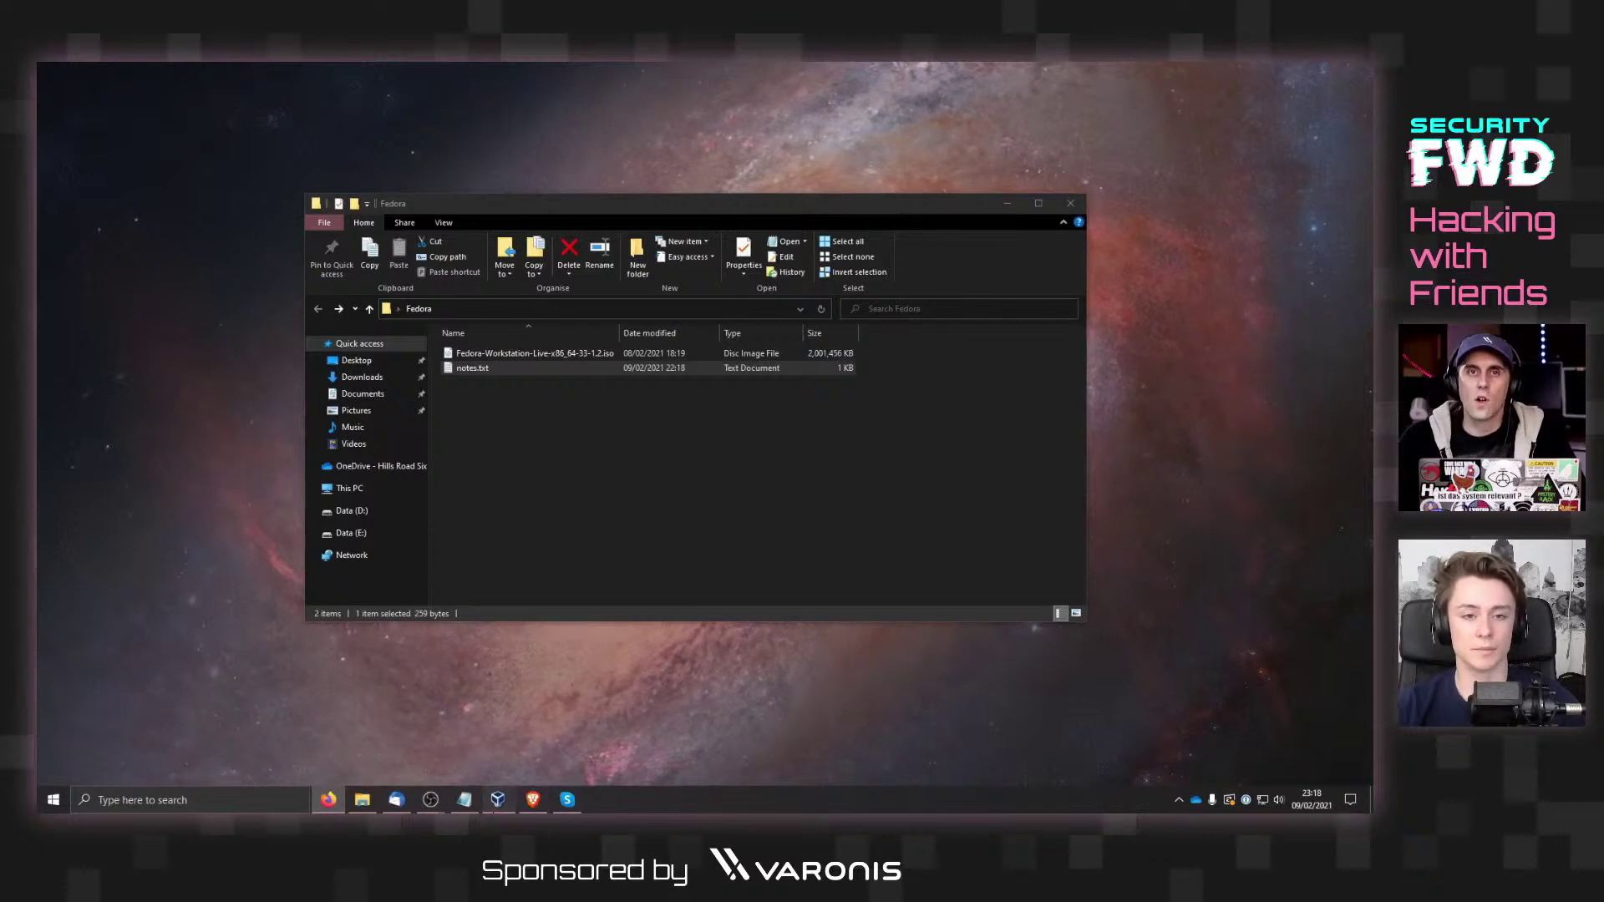
Step: Switch to Oracle VM VirtualBox Manager, open the virtual machine creation wizard and cancel it
{"action": "left_click", "coordinate": [497, 800]}
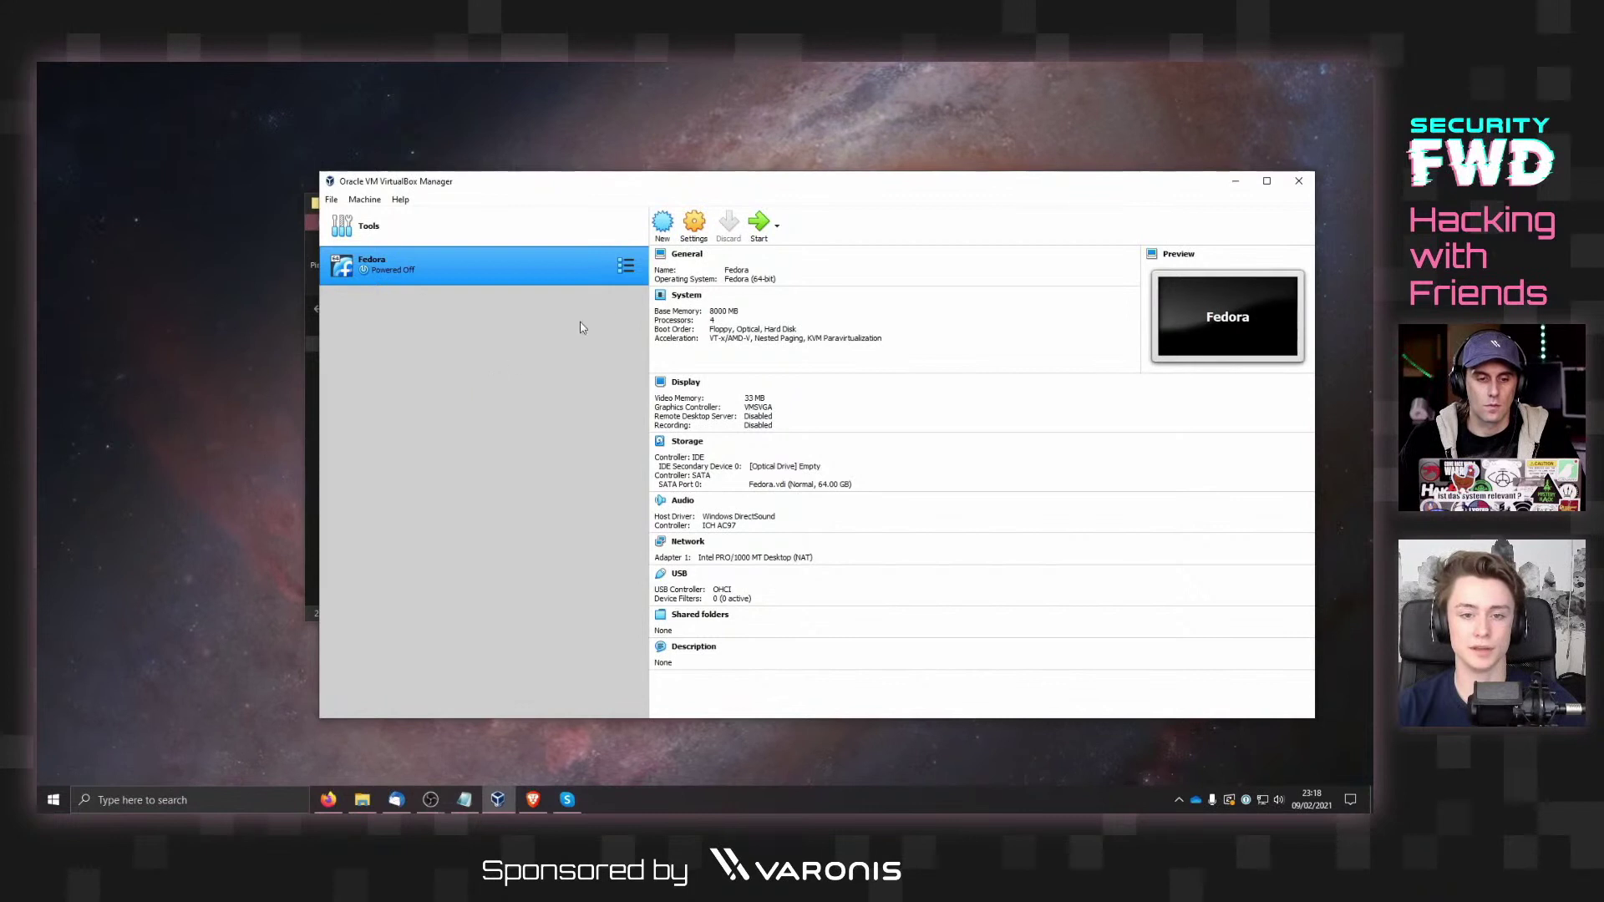
{"action": "left_click", "coordinate": [662, 223]}
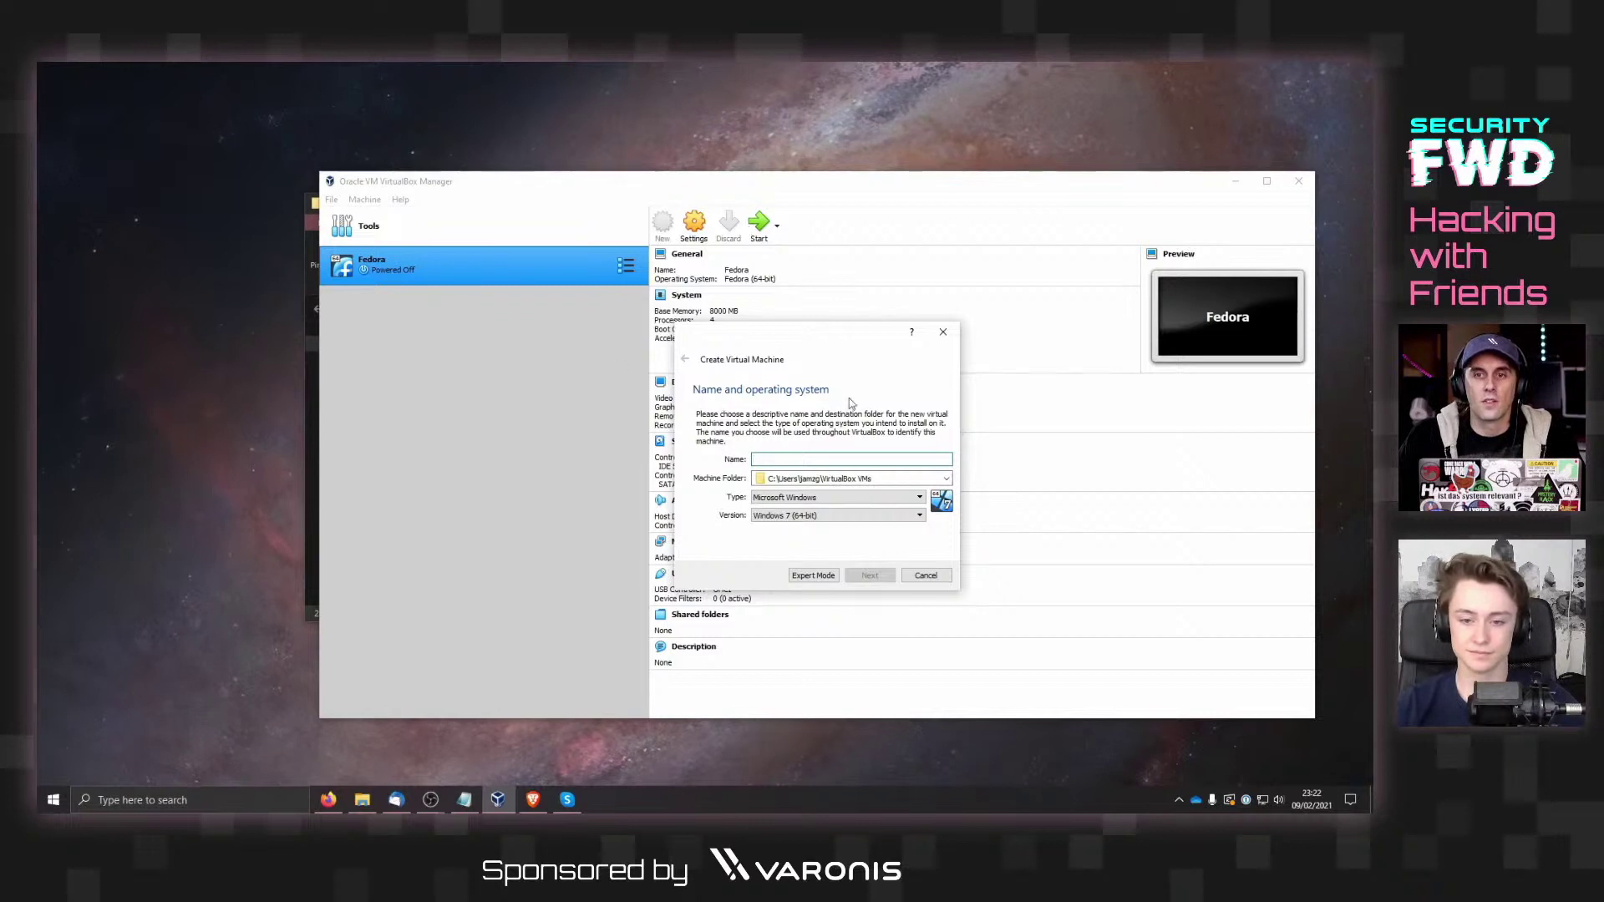
{"action": "left_click", "coordinate": [943, 332]}
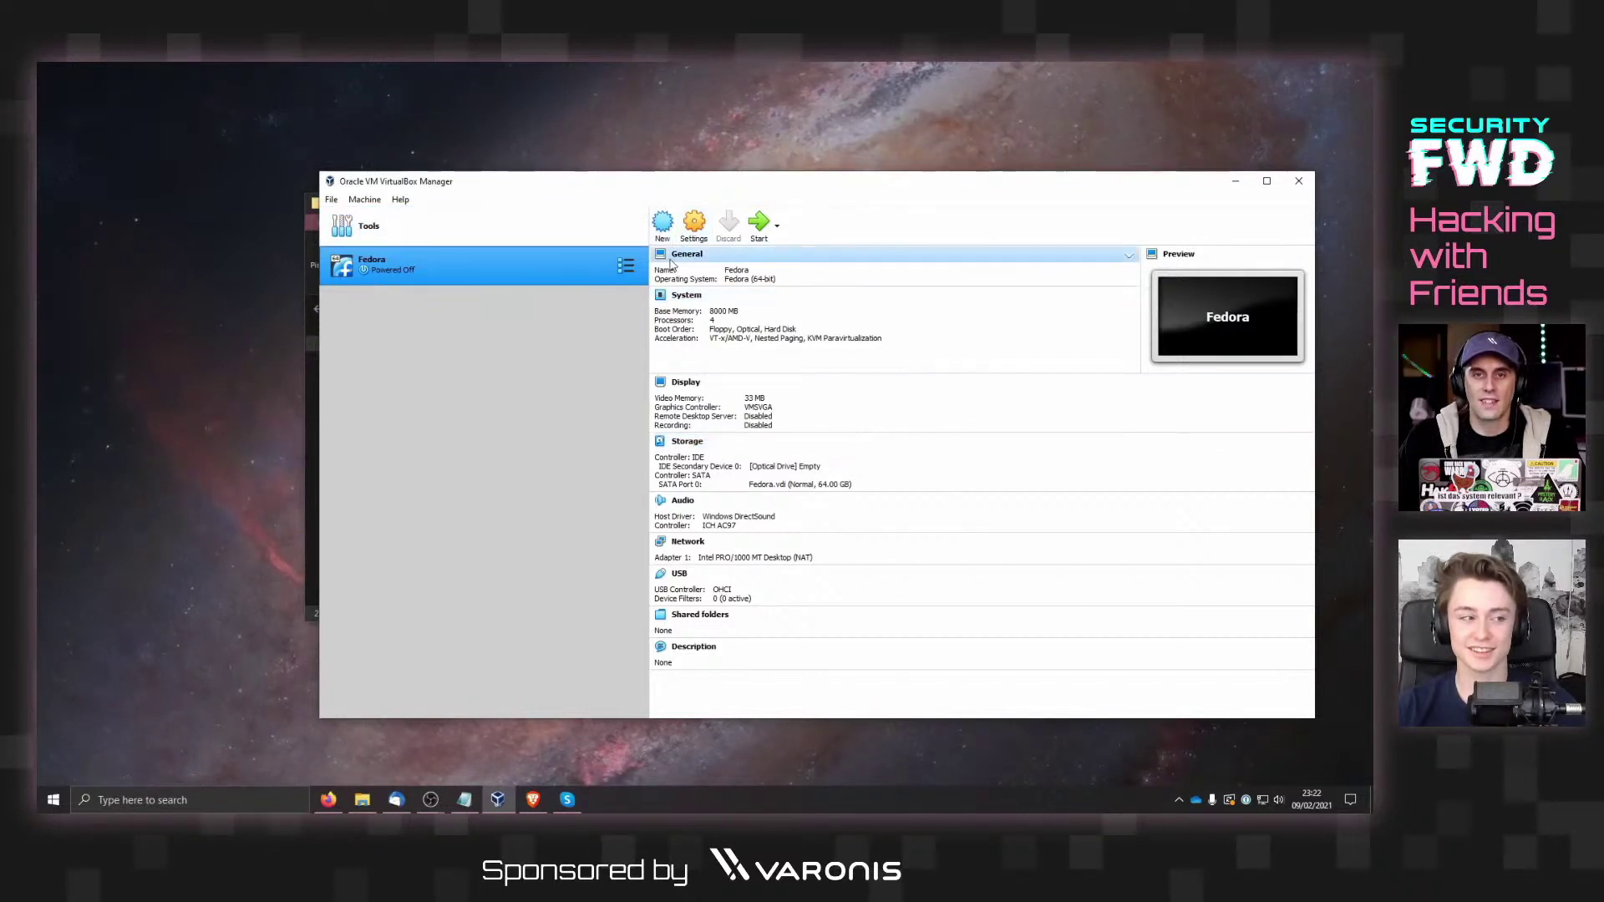
{"action": "right_click", "coordinate": [679, 169]}
{"action": "right_click", "coordinate": [643, 191]}
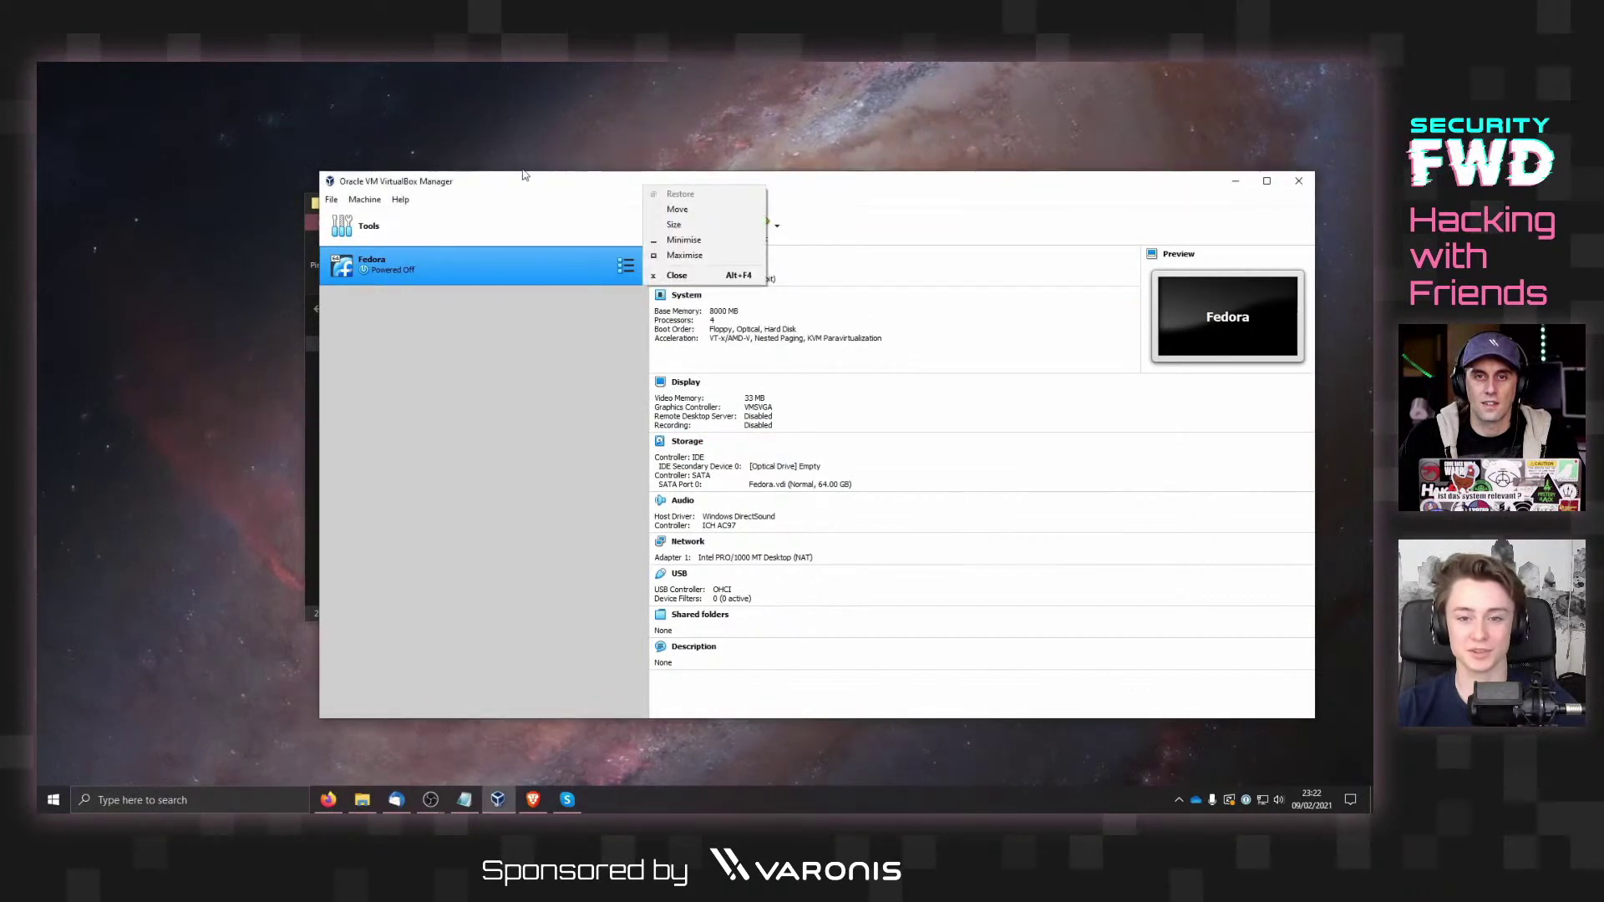
{"action": "left_click", "coordinate": [781, 209]}
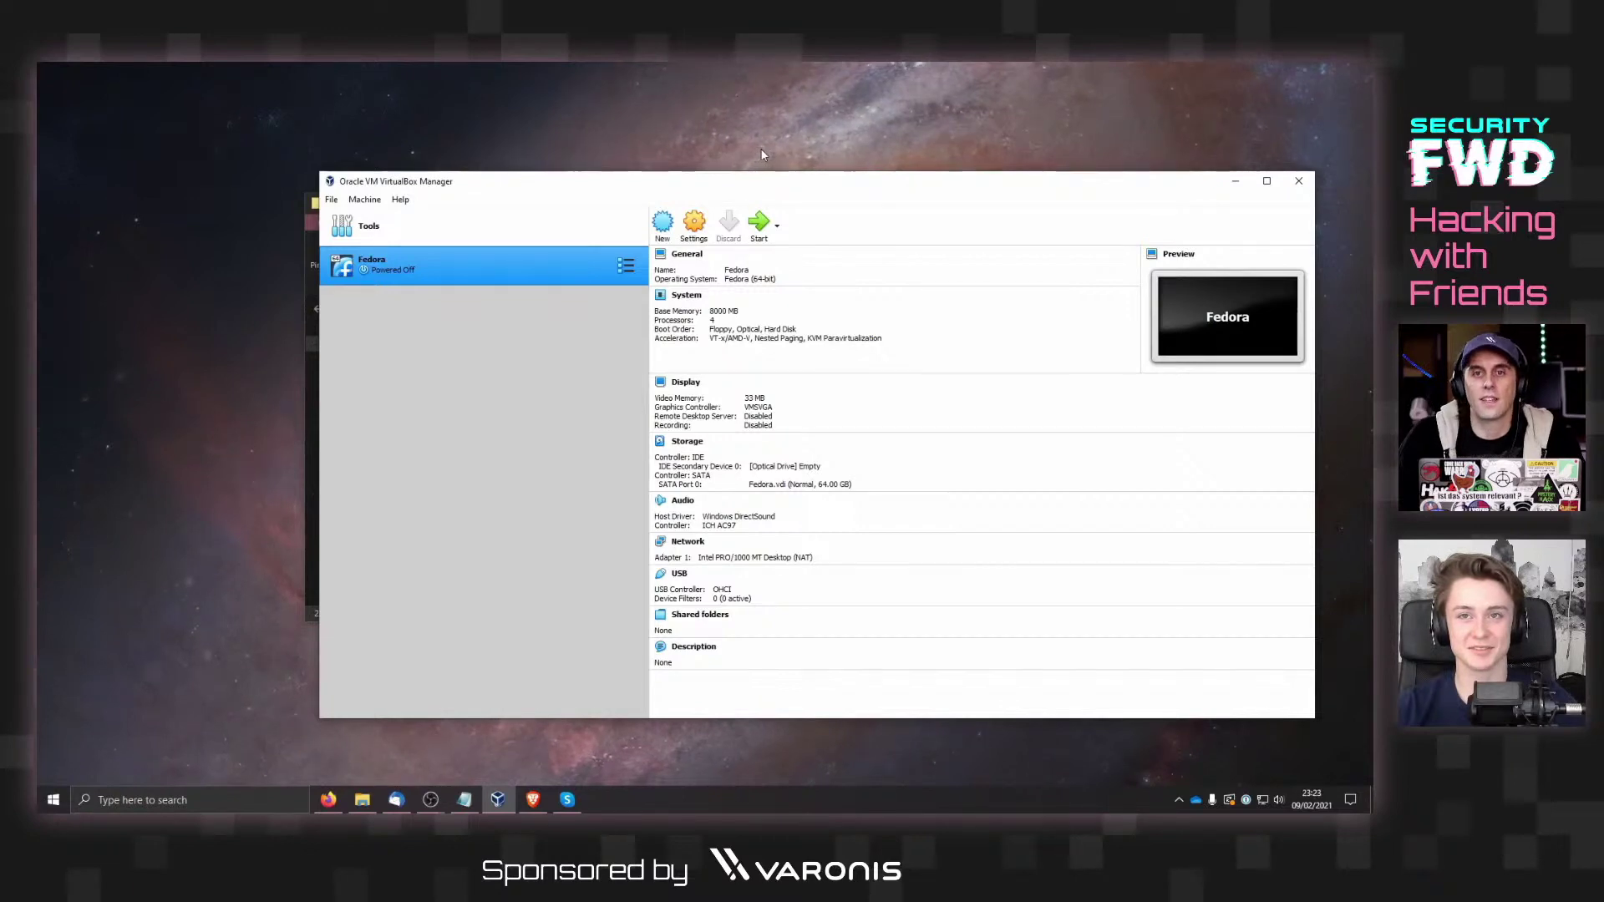
{"action": "mouse_move", "coordinate": [776, 189]}
{"action": "left_mouse_down"}
{"action": "mouse_move", "coordinate": [750, 145]}
{"action": "mouse_move", "coordinate": [780, 213]}
{"action": "mouse_move", "coordinate": [768, 188]}
{"action": "left_mouse_up"}
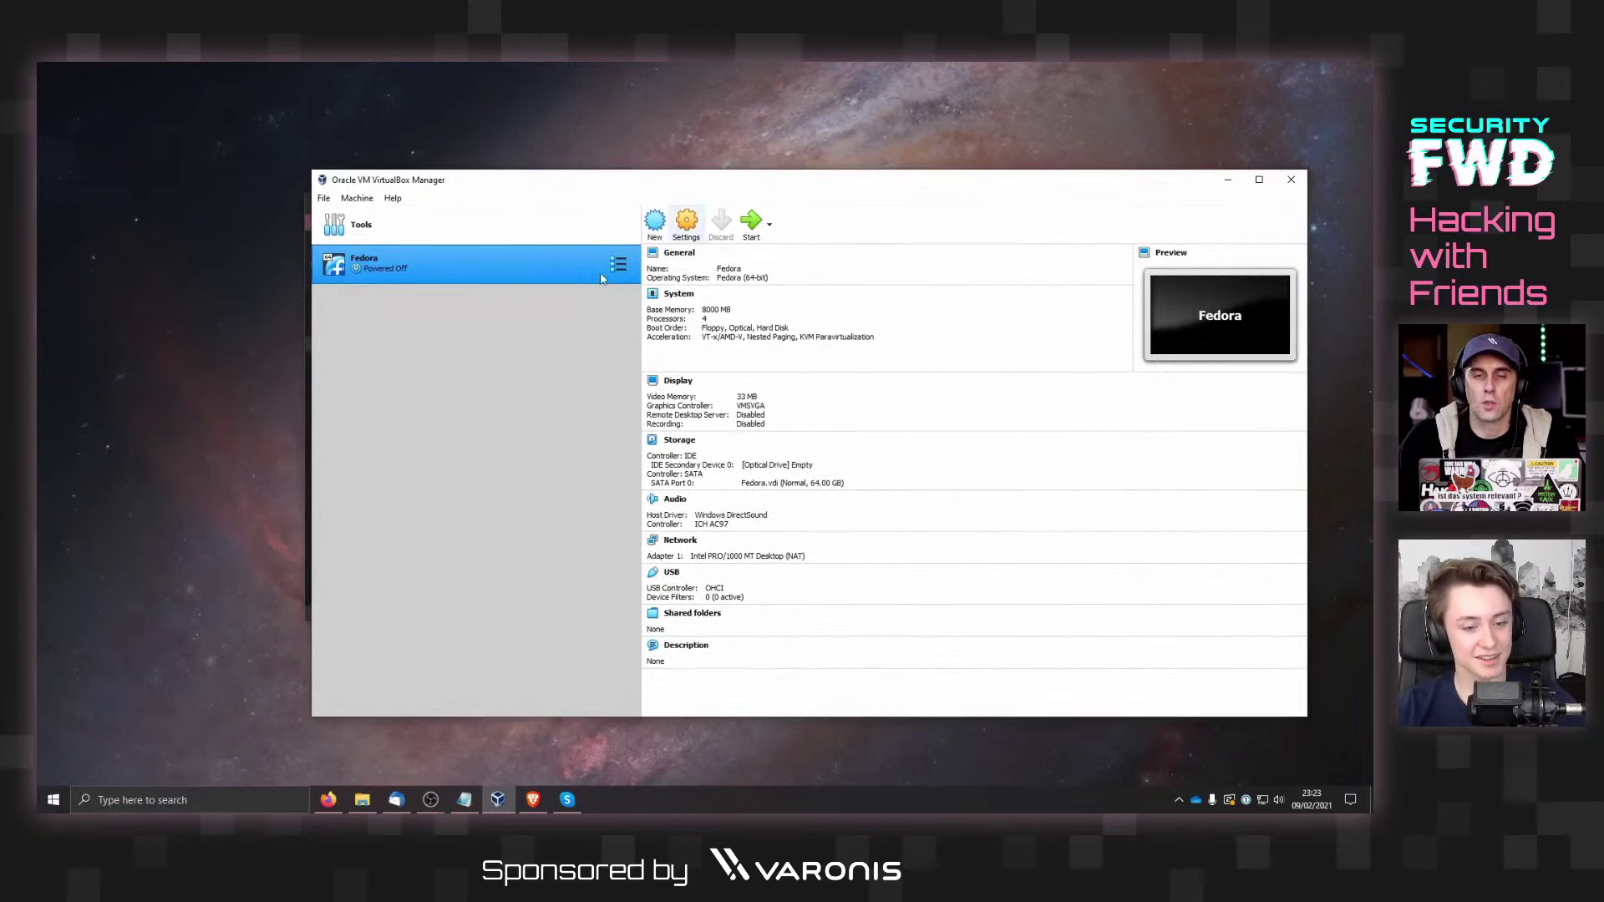
Step: Open the Windows display settings and move the Settings window out of view
{"action": "left_click", "coordinate": [254, 316]}
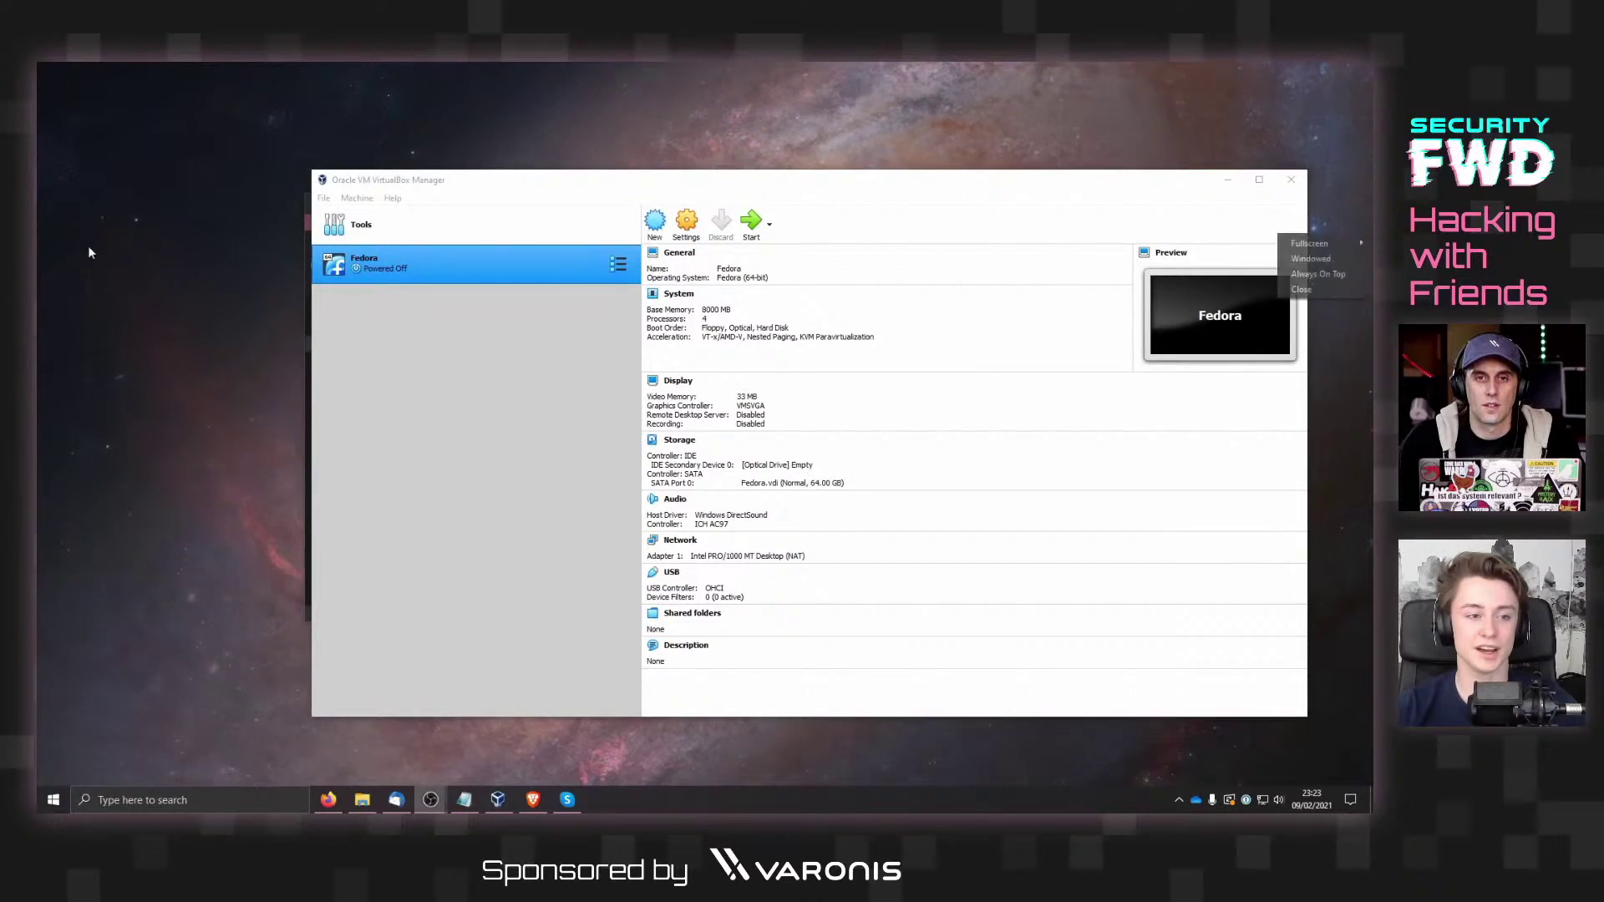
{"action": "right_click", "coordinate": [125, 316]}
{"action": "left_click", "coordinate": [183, 466]}
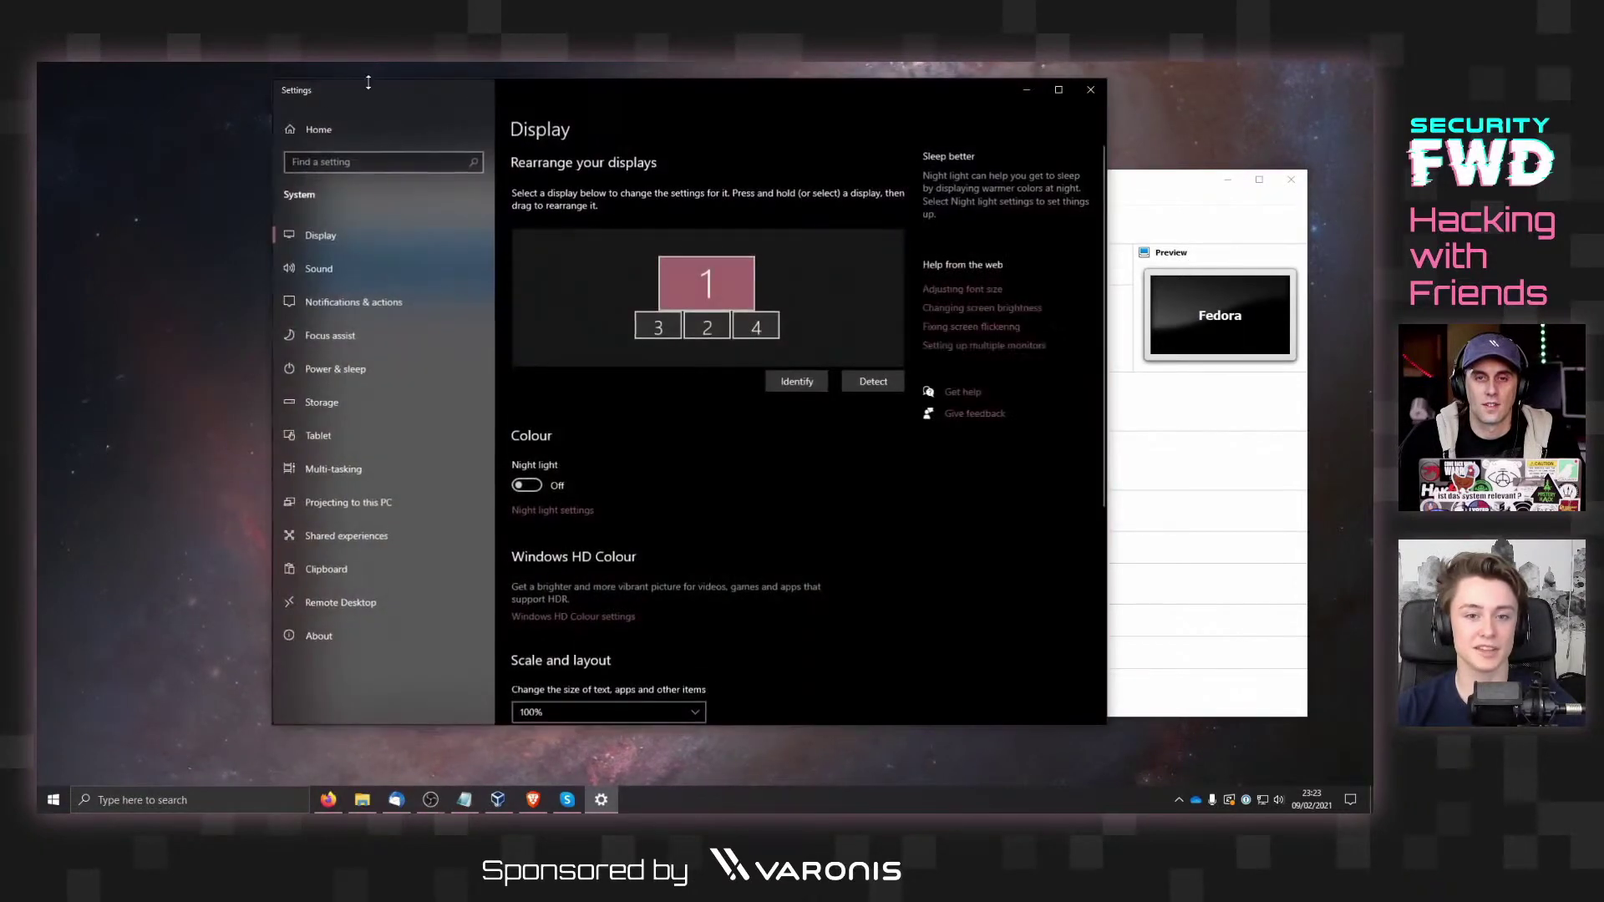
{"action": "left_click_drag", "start_coordinate": [529, 98], "coordinate": [295, 62]}
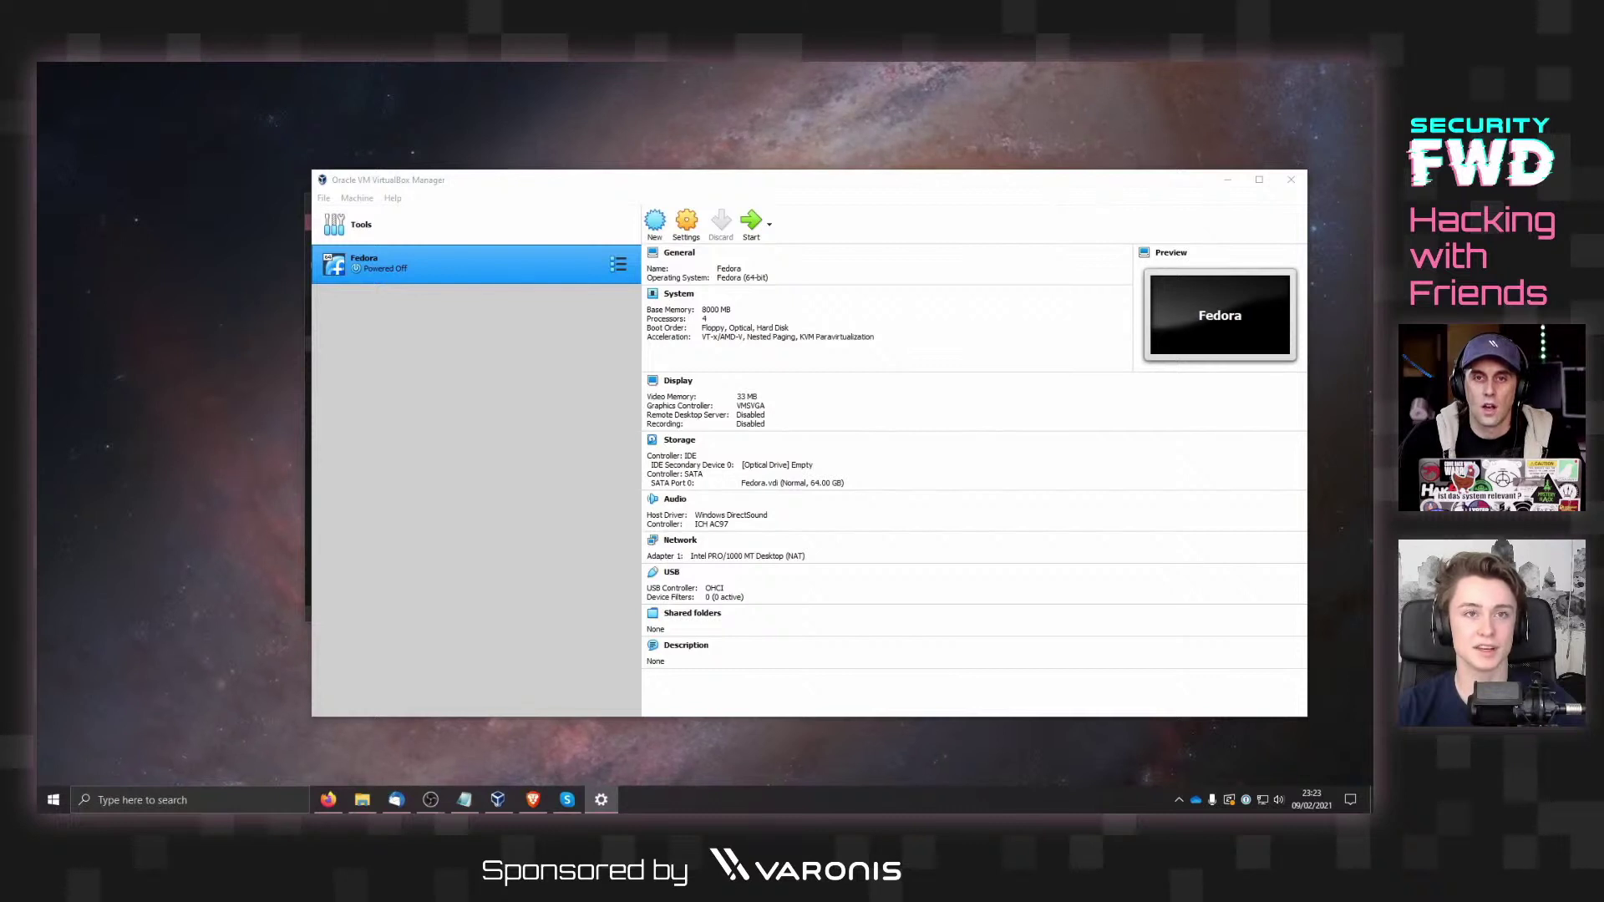
Step: Reposition the VirtualBox Manager window, start the Magnifier app and zoom in on the window
{"action": "left_click_drag", "start_coordinate": [515, 178], "coordinate": [393, 192]}
{"action": "left_click", "coordinate": [163, 804]}
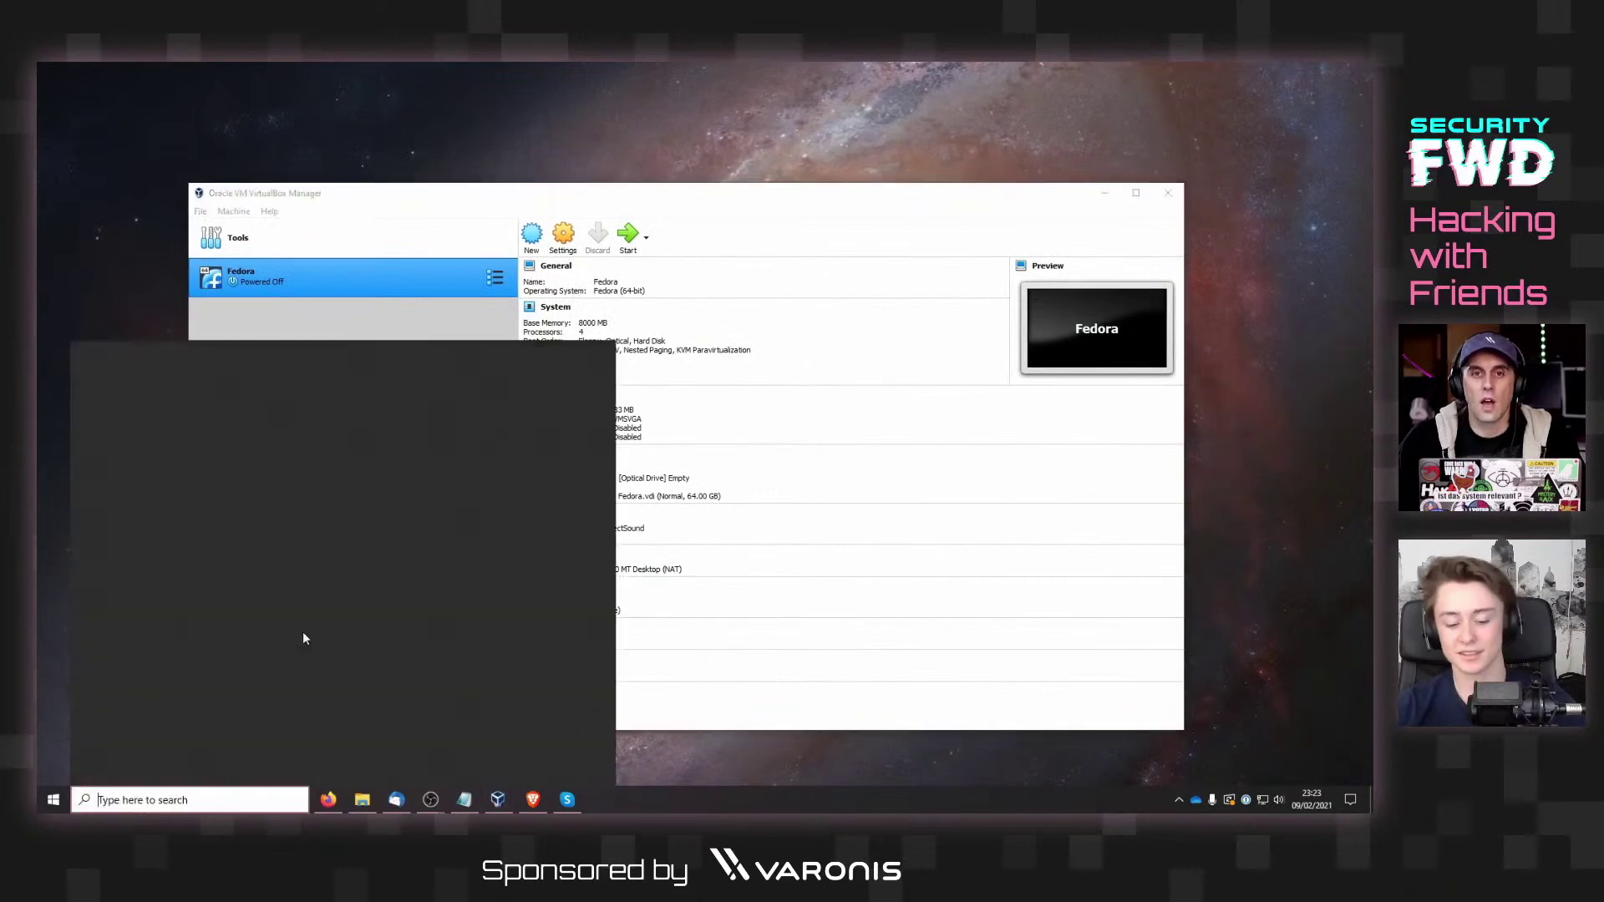
{"action": "type", "text": "magnif"}
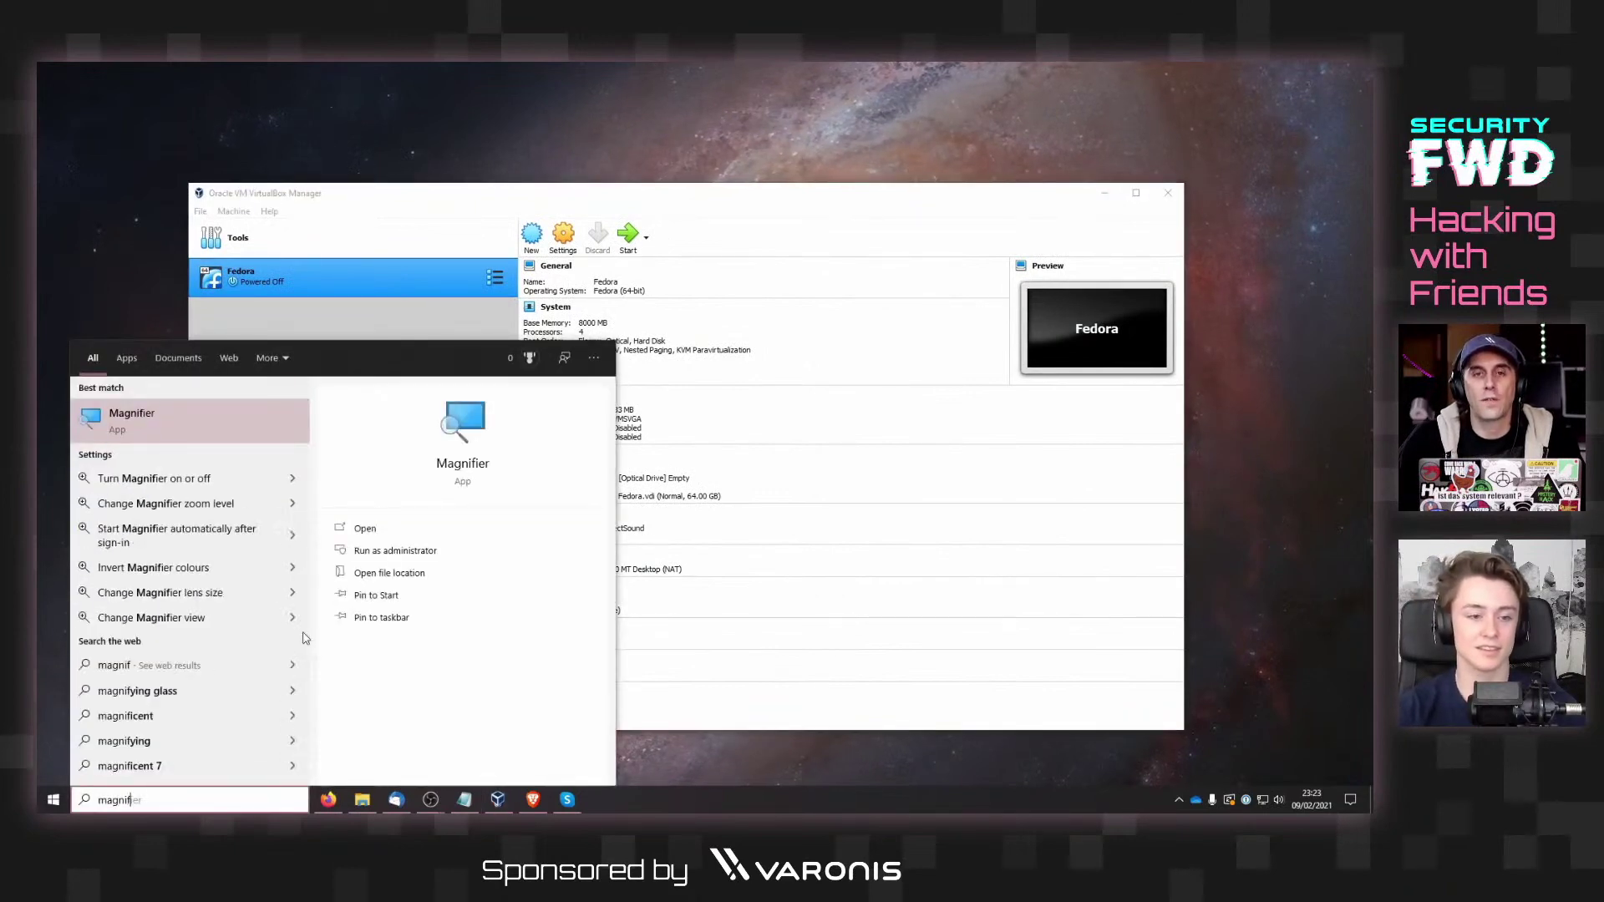
{"action": "key", "text": "Return"}
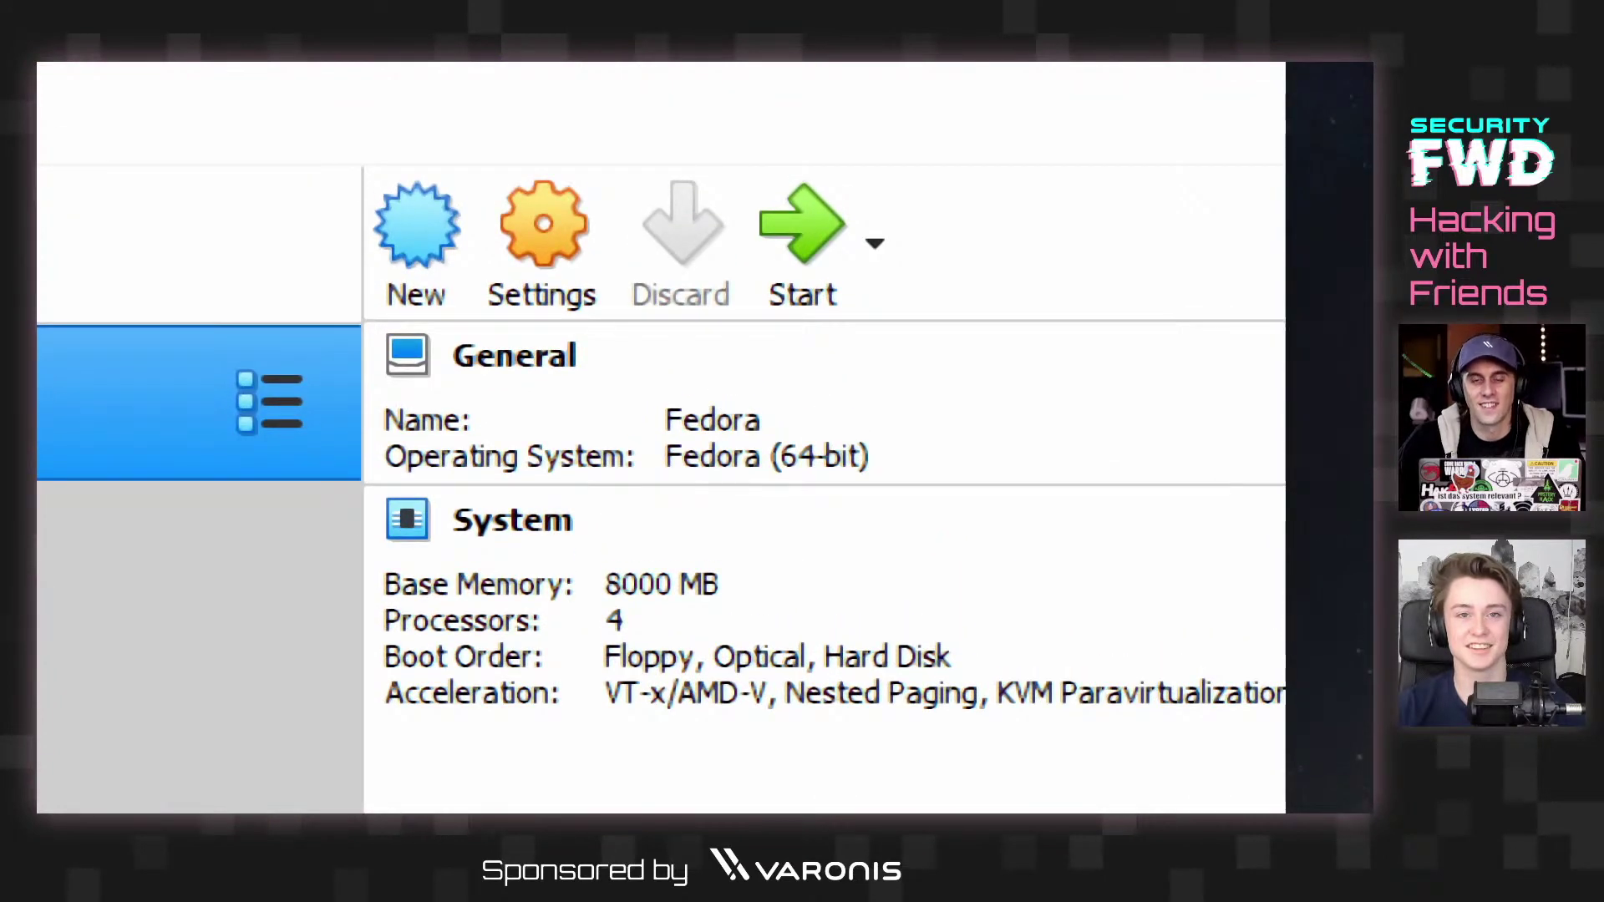
{"action": "left_click", "coordinate": [182, 88]}
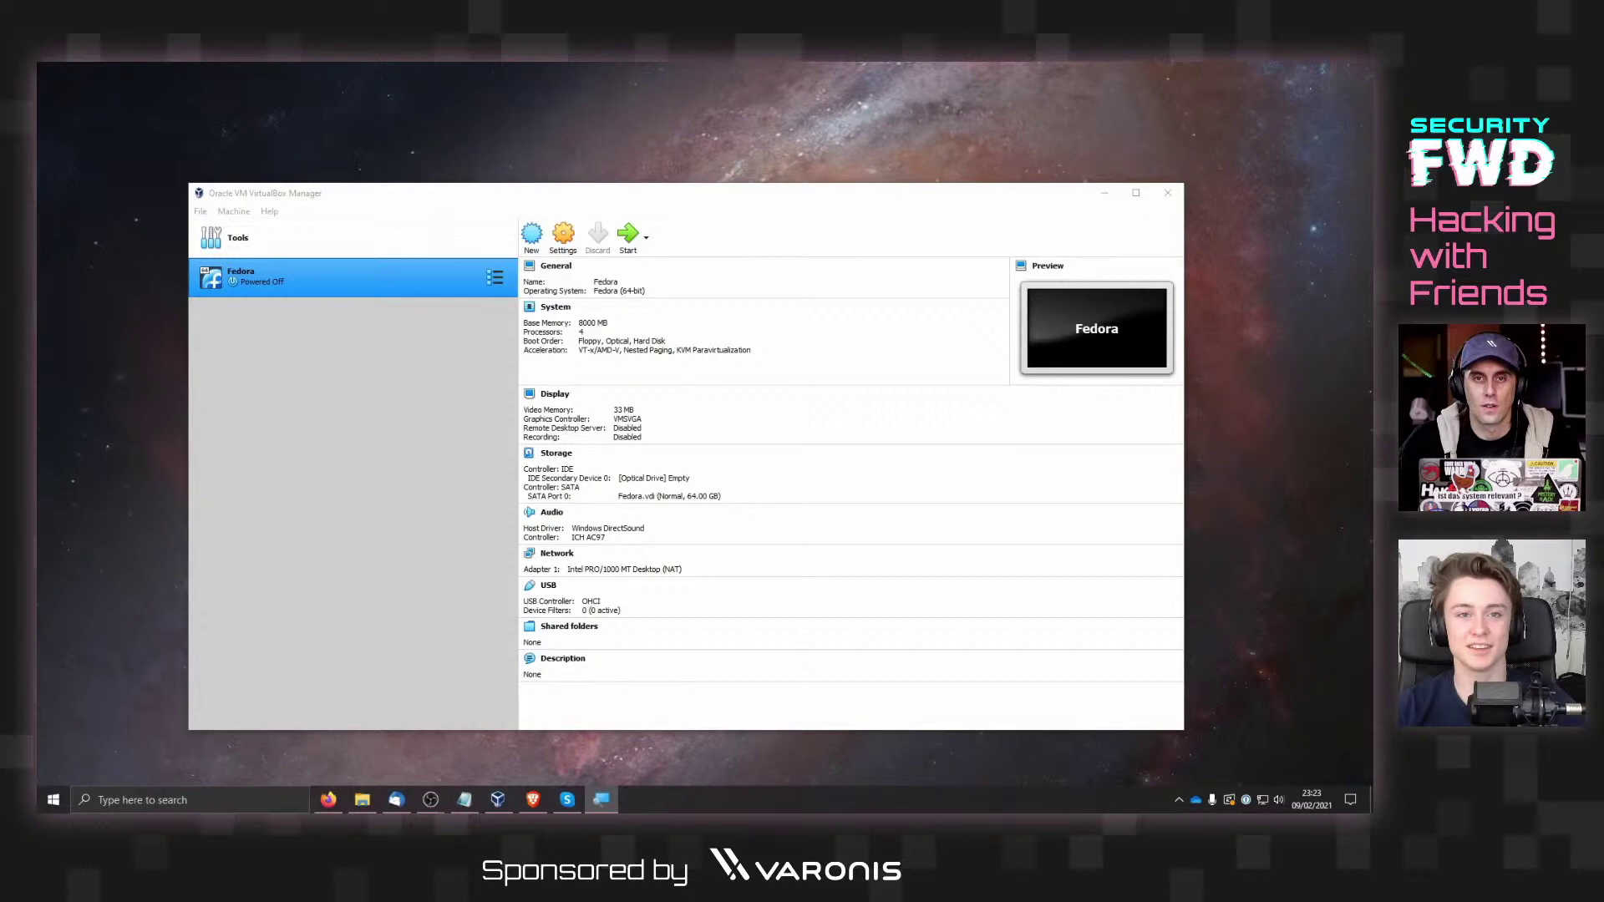
{"action": "key", "text": "super+plus"}
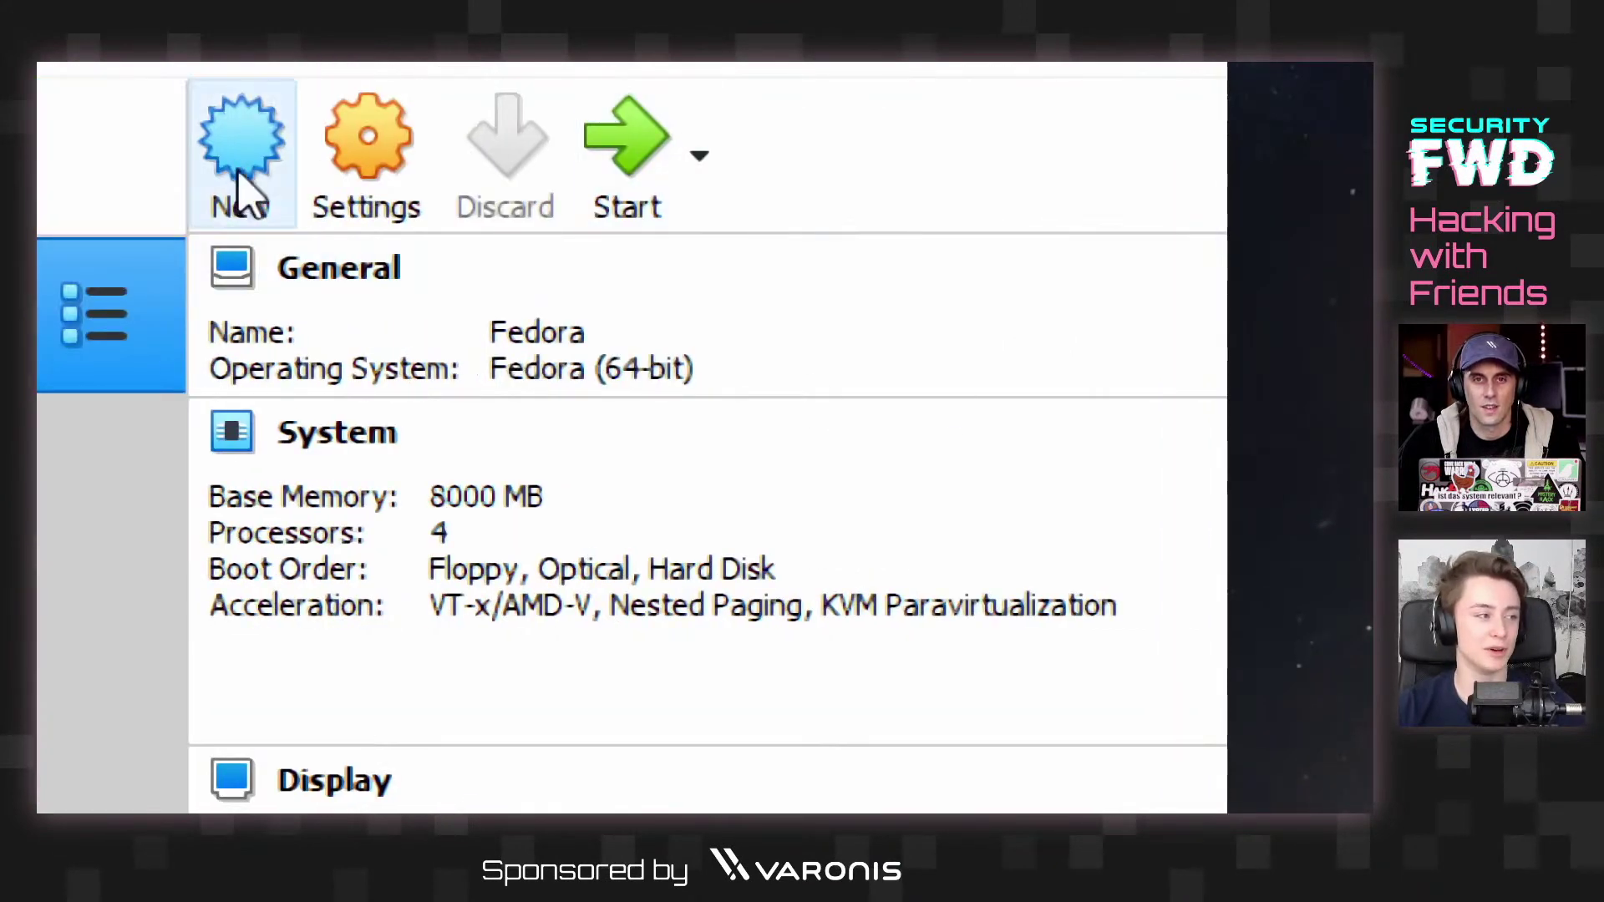
Step: Start a new virtual machine named Fedora1 with type Linux and version Fedora (64-bit), and continue to the memory size page
{"action": "left_click", "coordinate": [240, 194]}
{"action": "left_click_drag", "start_coordinate": [36, 327], "coordinate": [234, 146]}
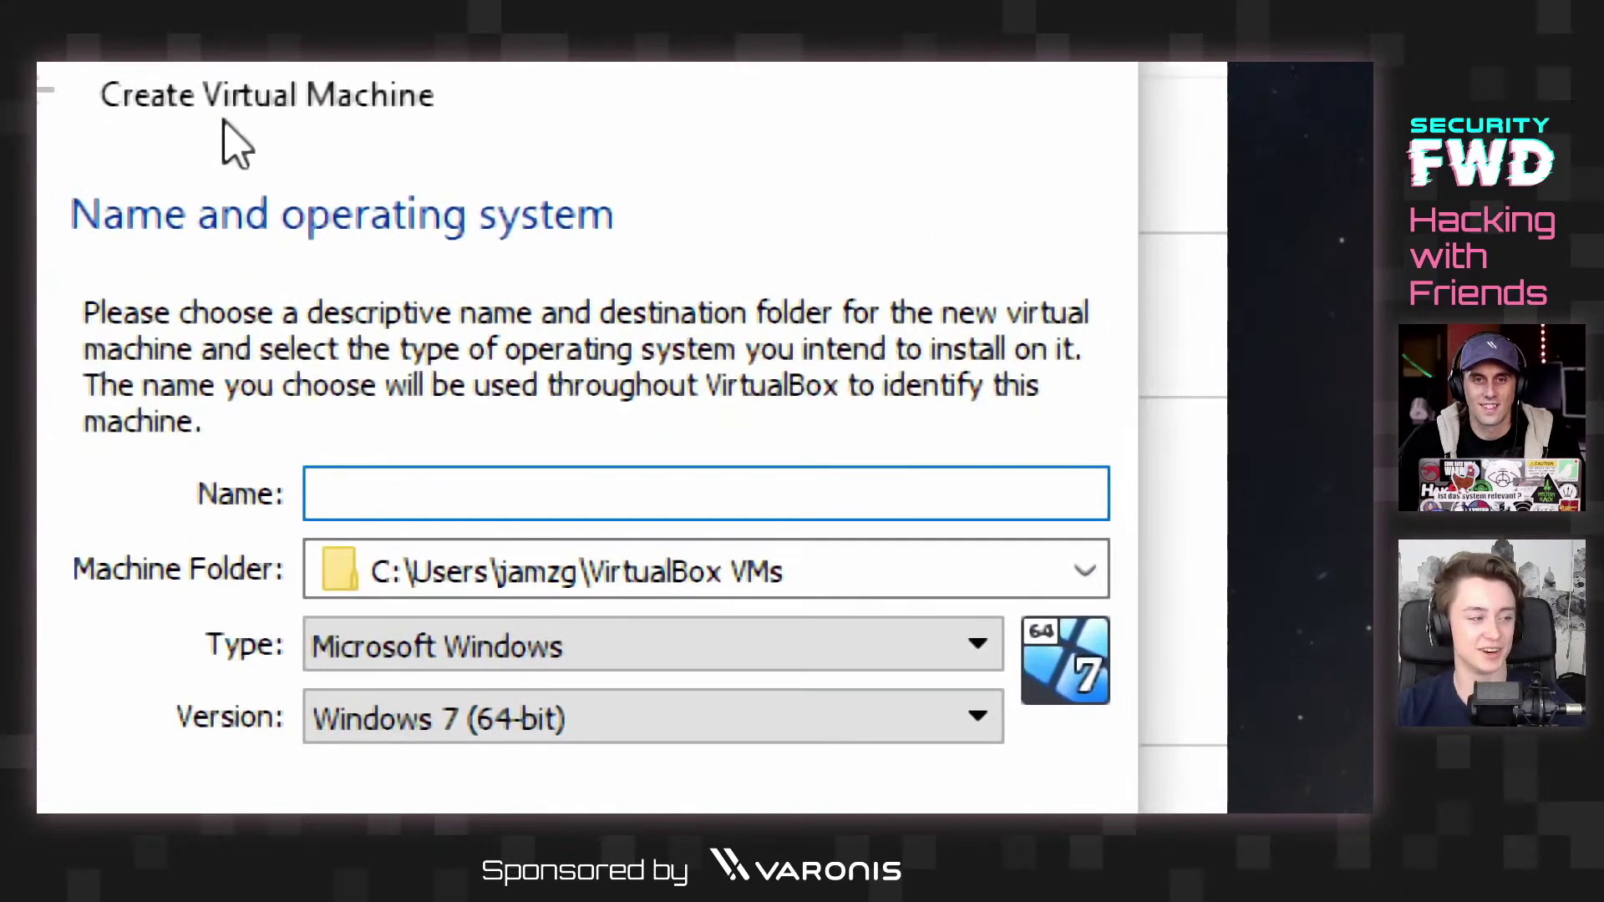
{"action": "type", "text": "Fedora1"}
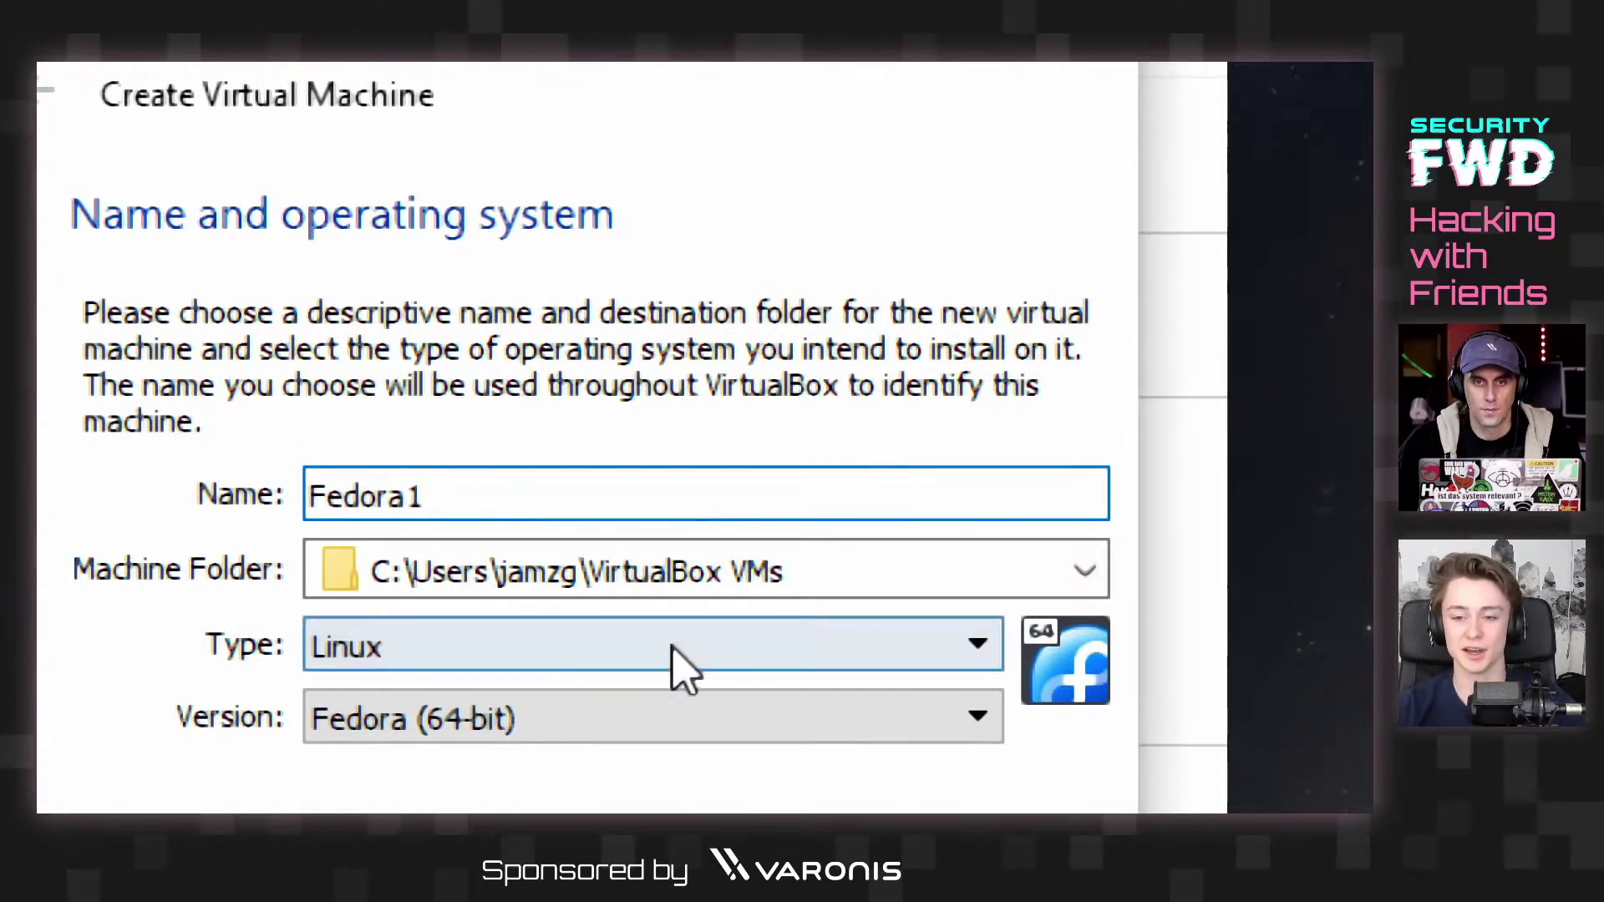
{"action": "left_click", "coordinate": [465, 656]}
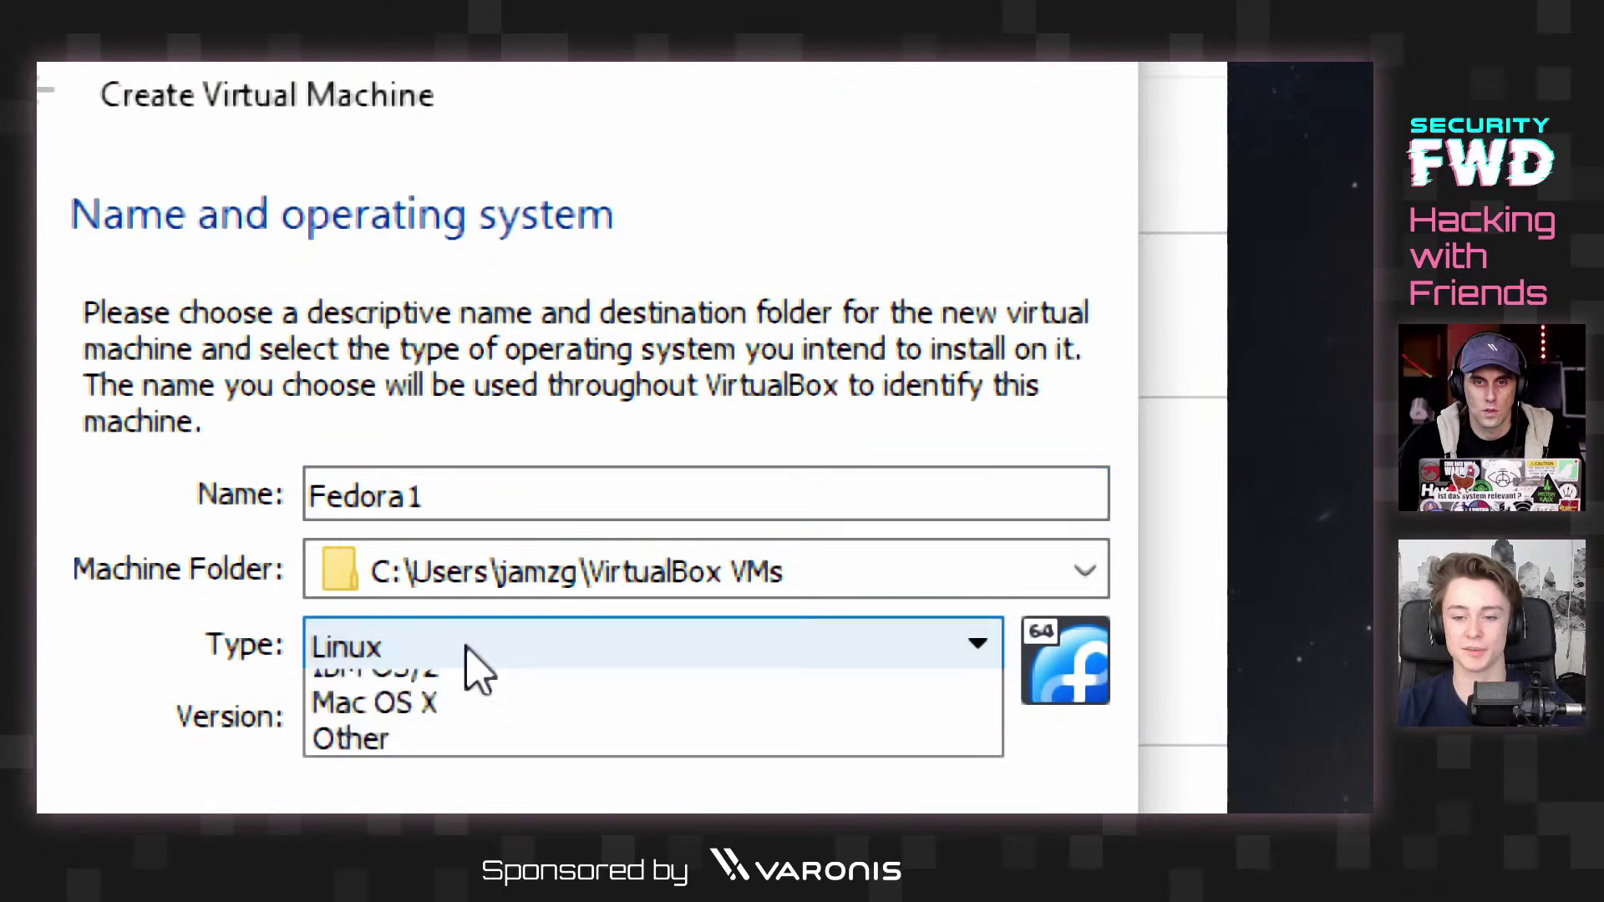
{"action": "left_click", "coordinate": [476, 726]}
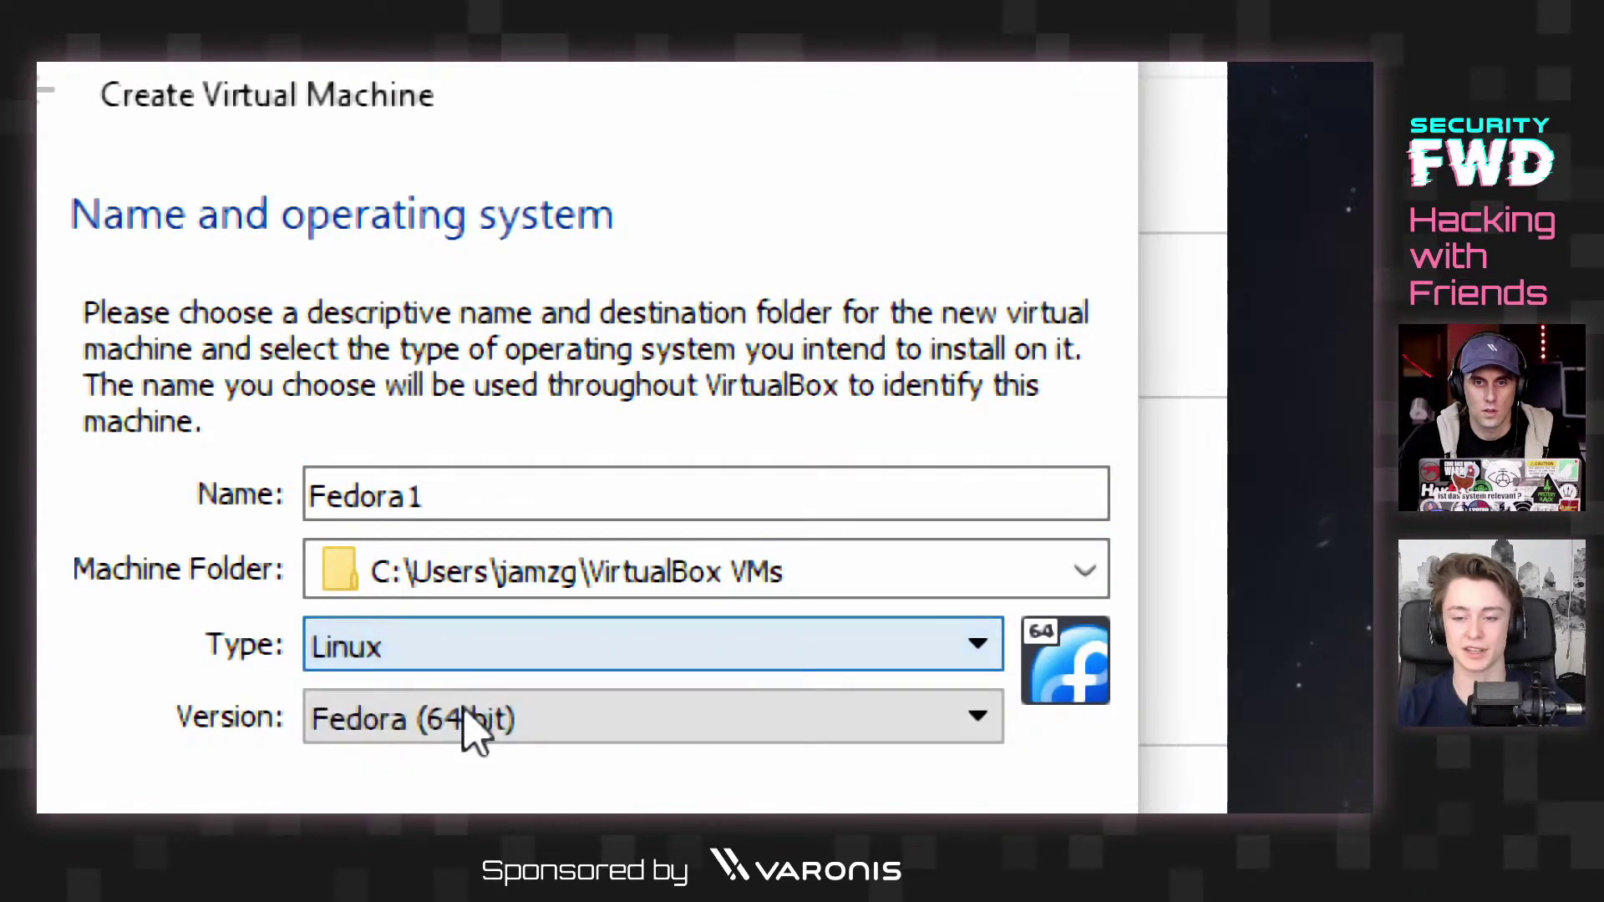
{"action": "left_click", "coordinate": [476, 723]}
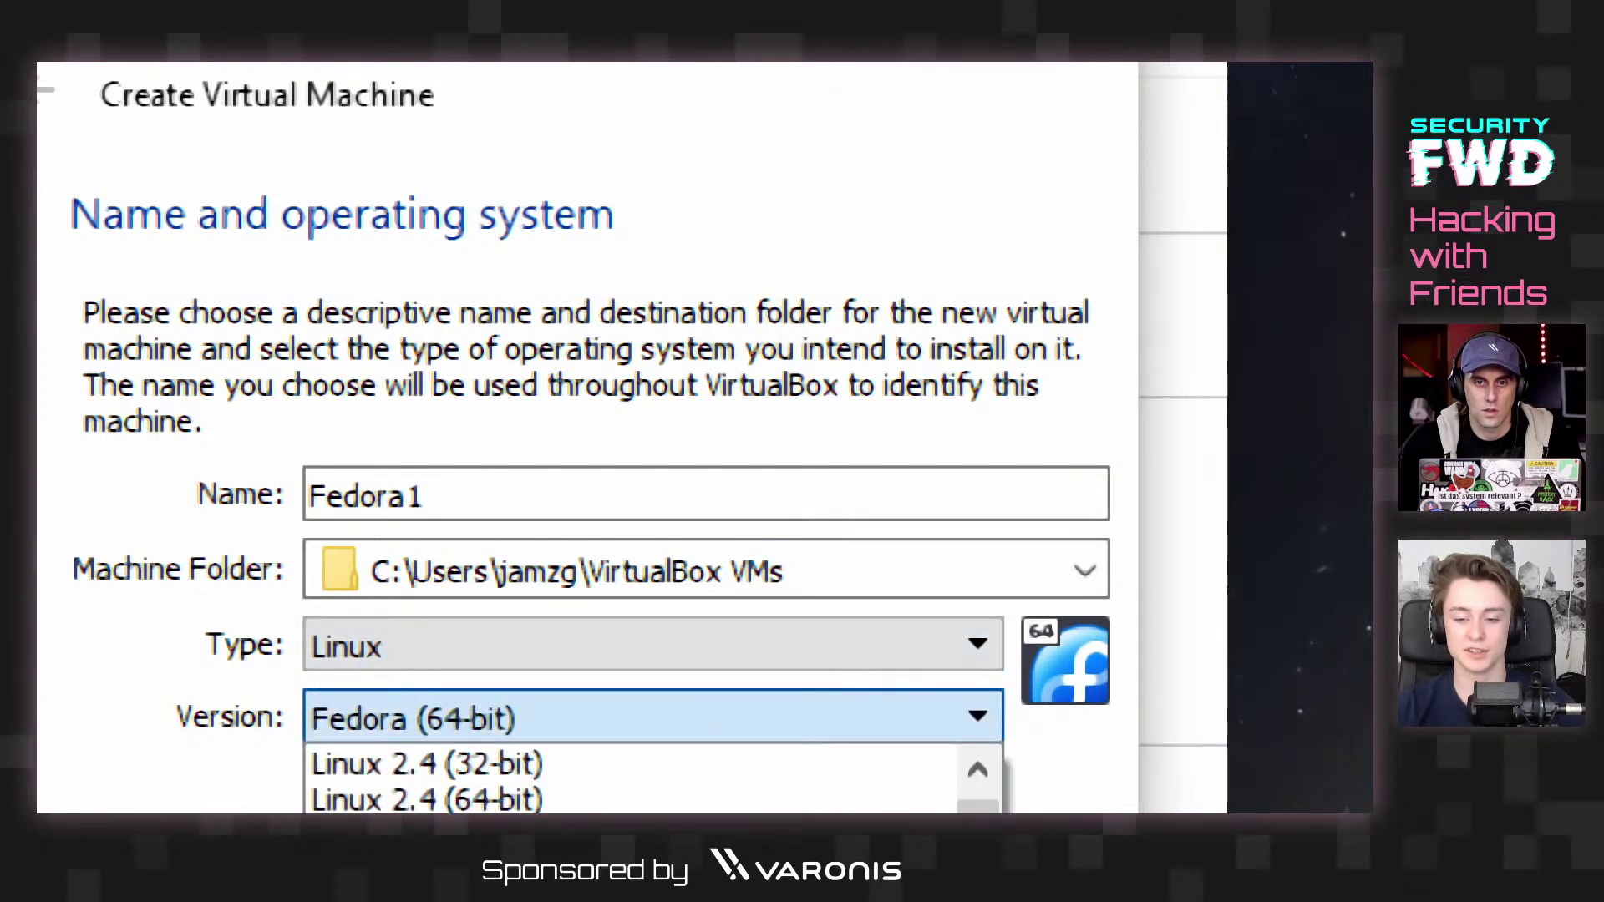
{"action": "key", "text": "Escape"}
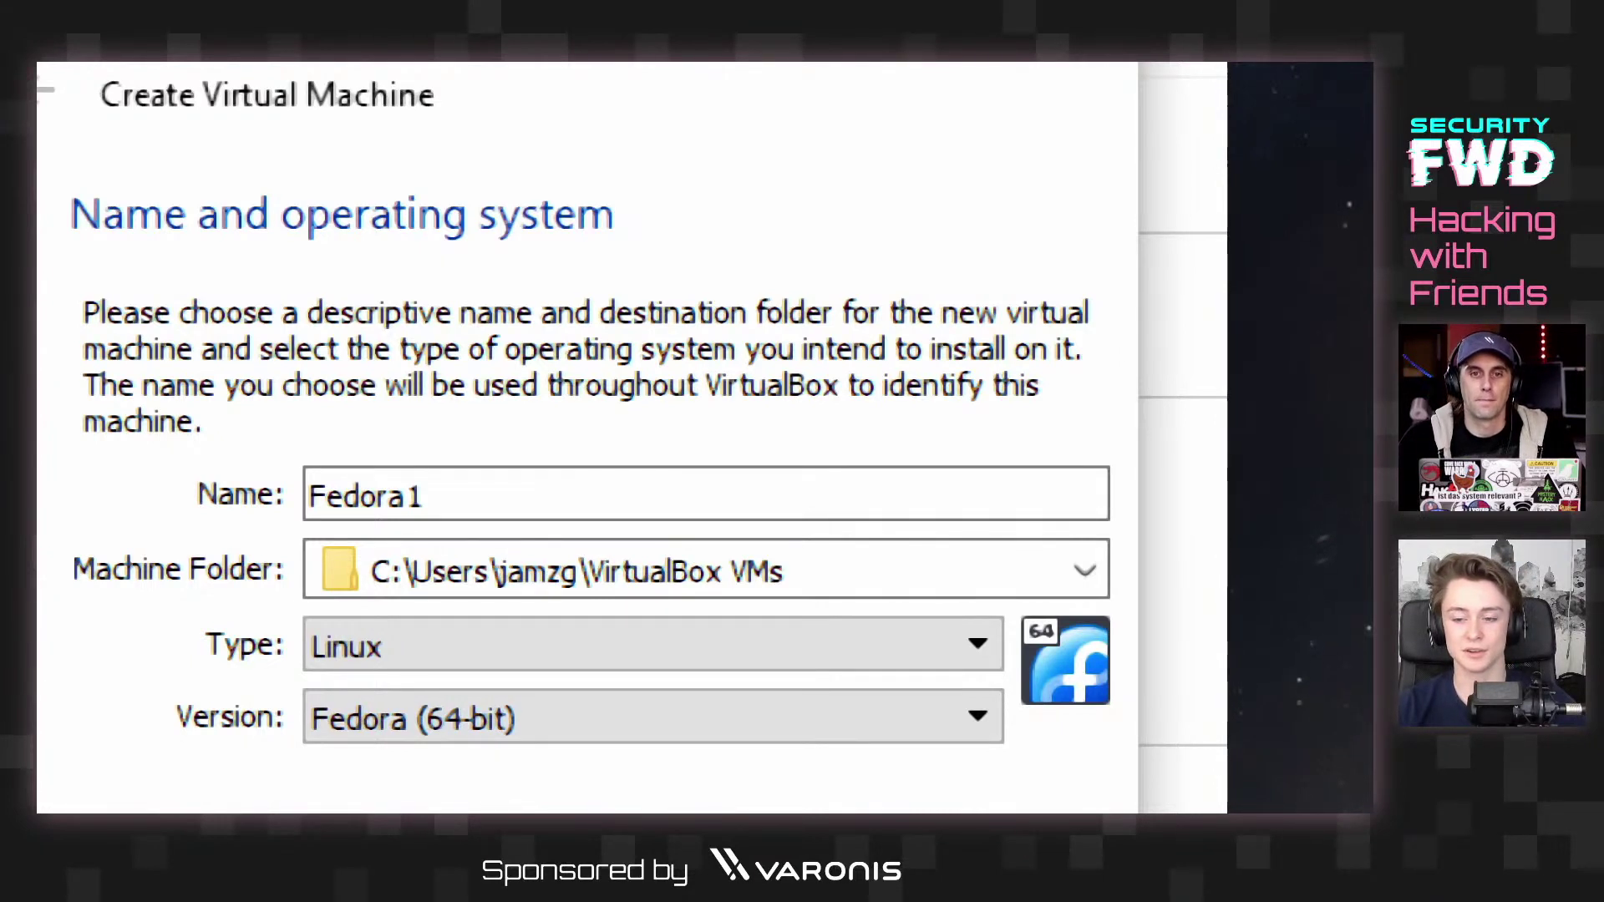
{"action": "key", "text": "Return"}
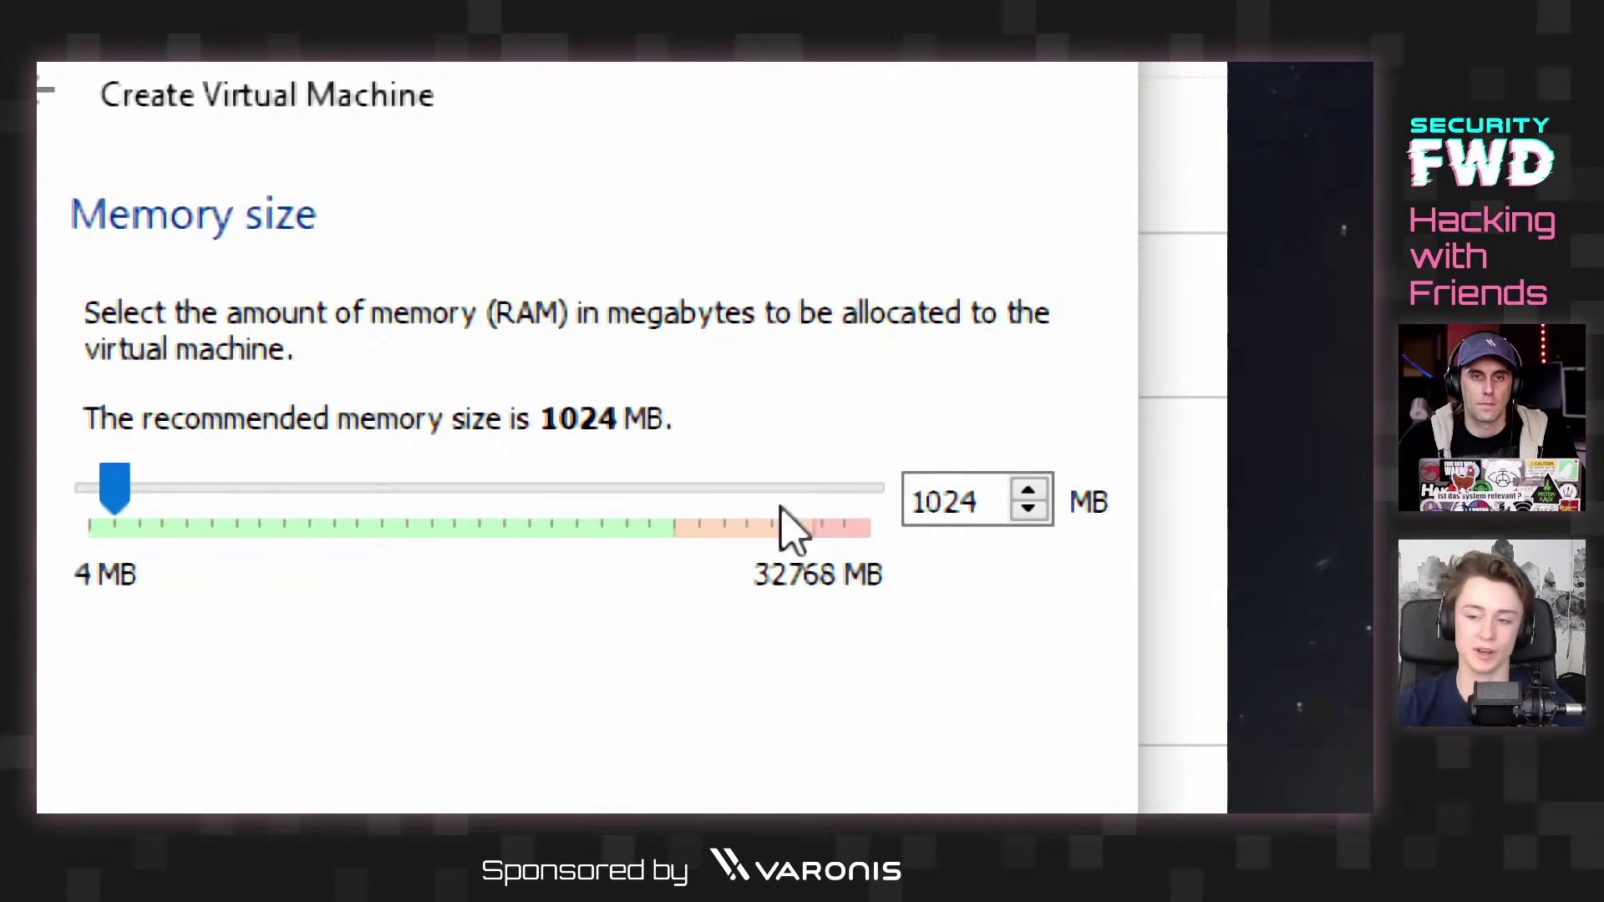
Step: Allocate 8000 MB of memory and a 64 GB virtual hard disk, and create the Fedora1 virtual machine
{"action": "double_click", "coordinate": [930, 500]}
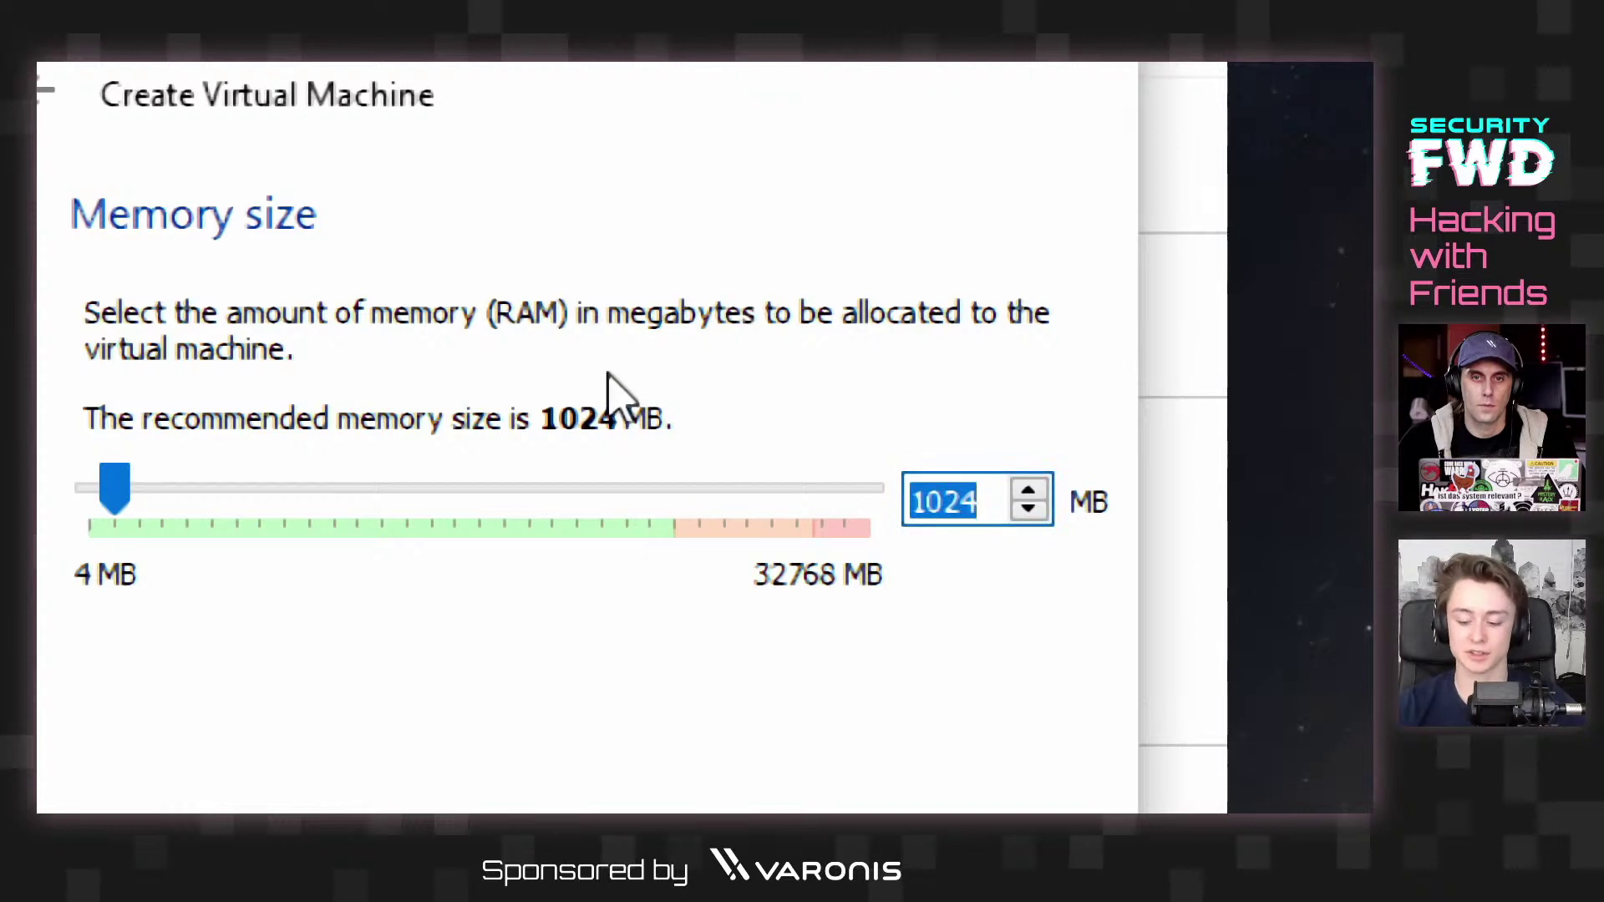
{"action": "type", "text": "8000"}
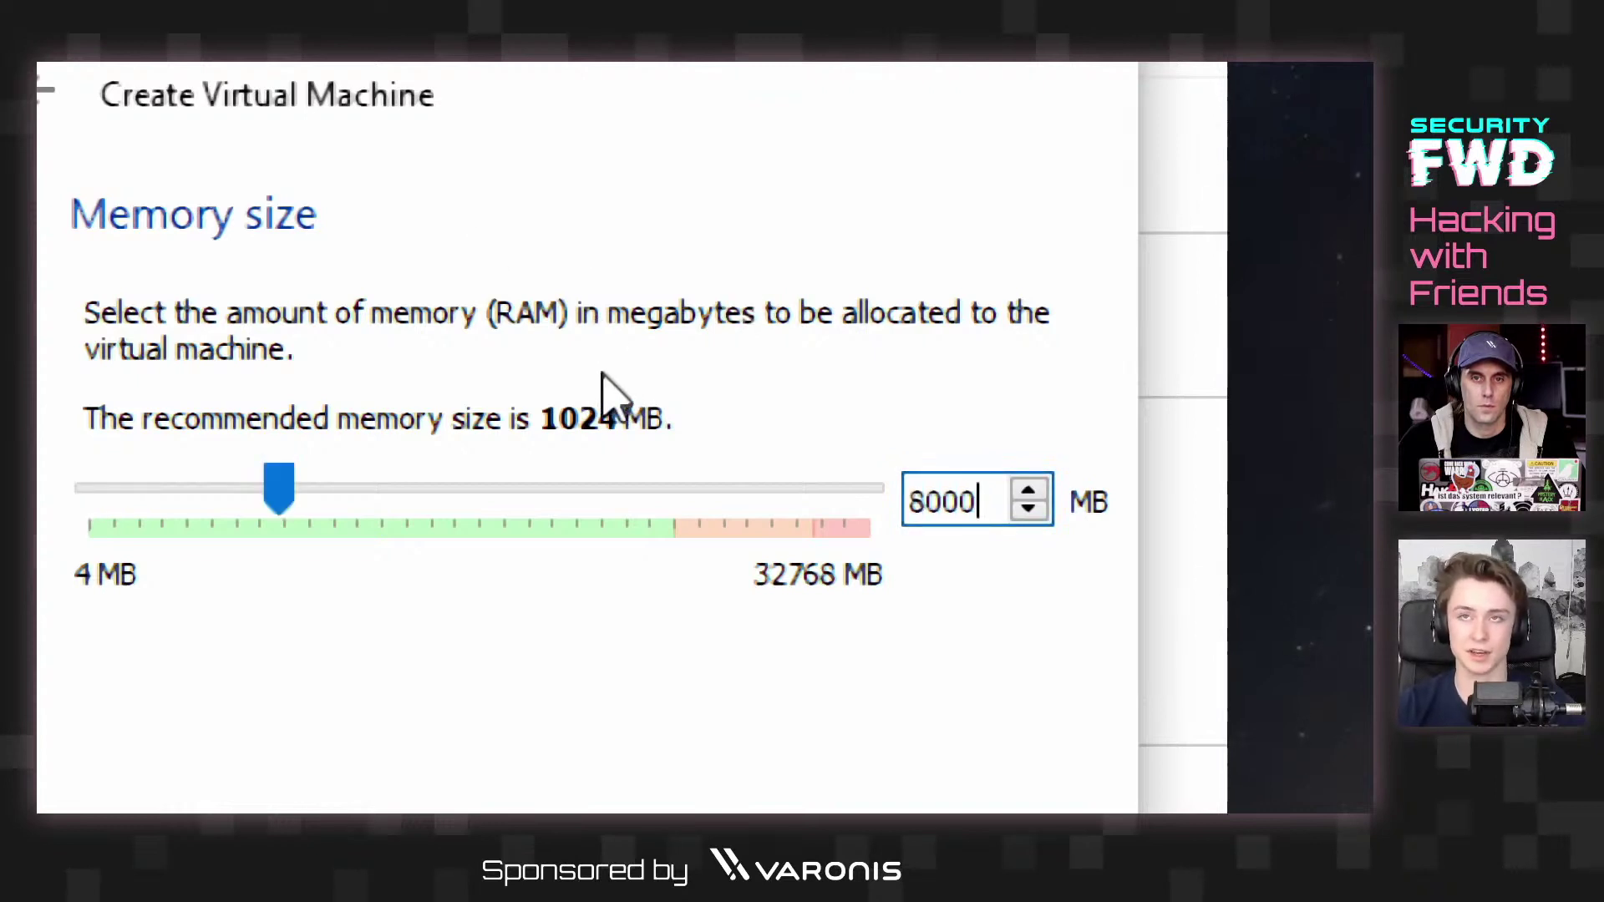
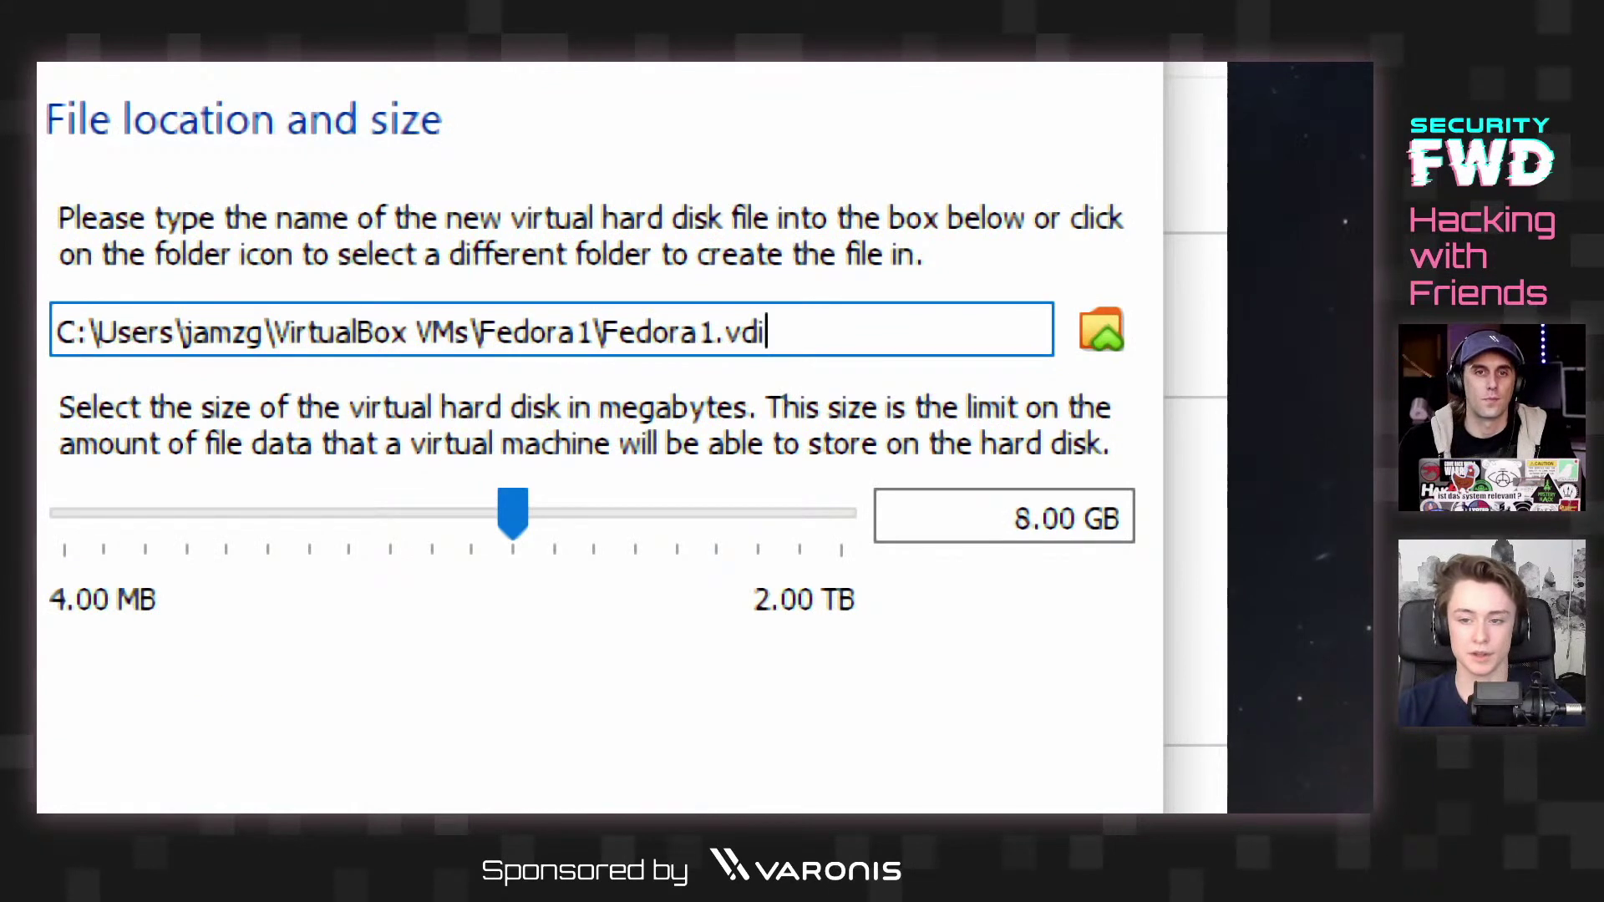
{"action": "double_click", "coordinate": [980, 505]}
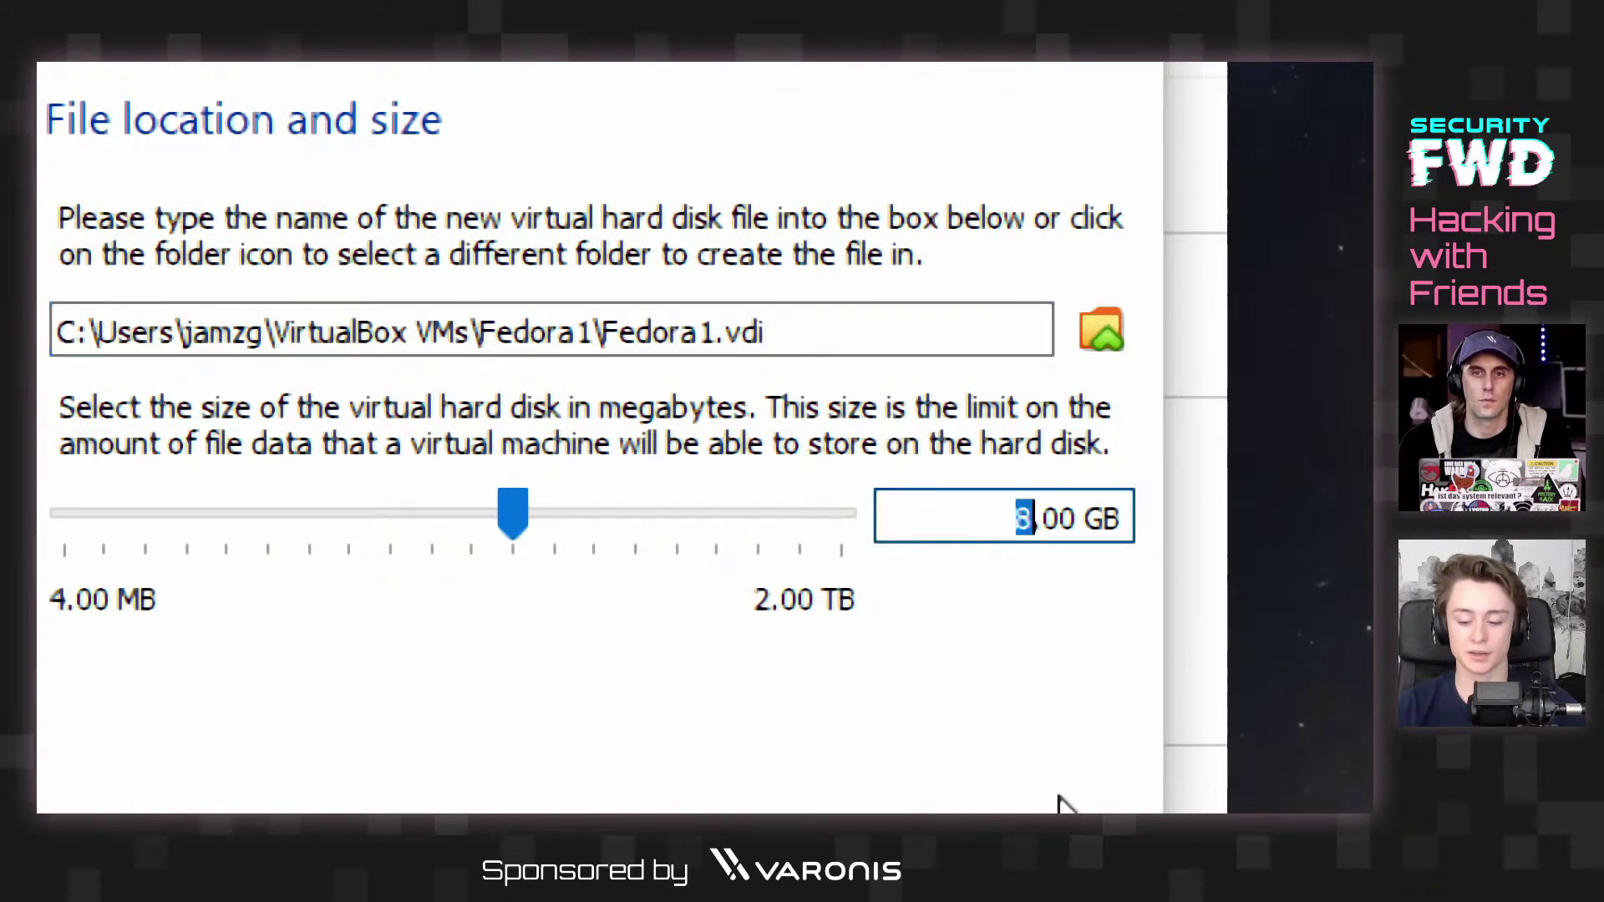
{"action": "type", "text": "64"}
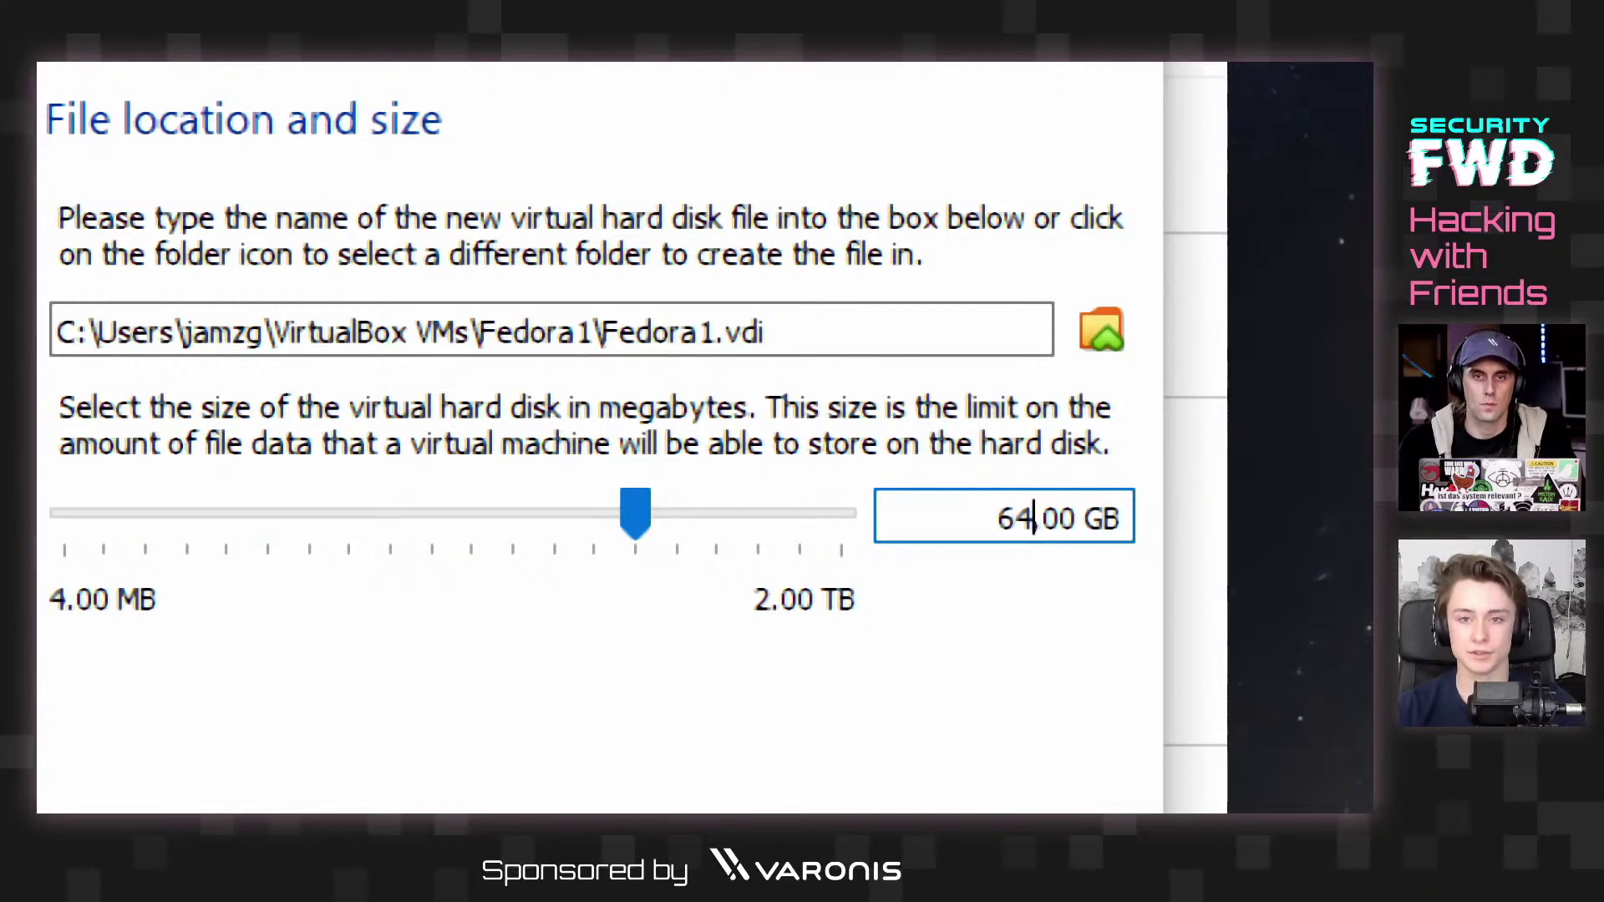
{"action": "key", "text": "Tab"}
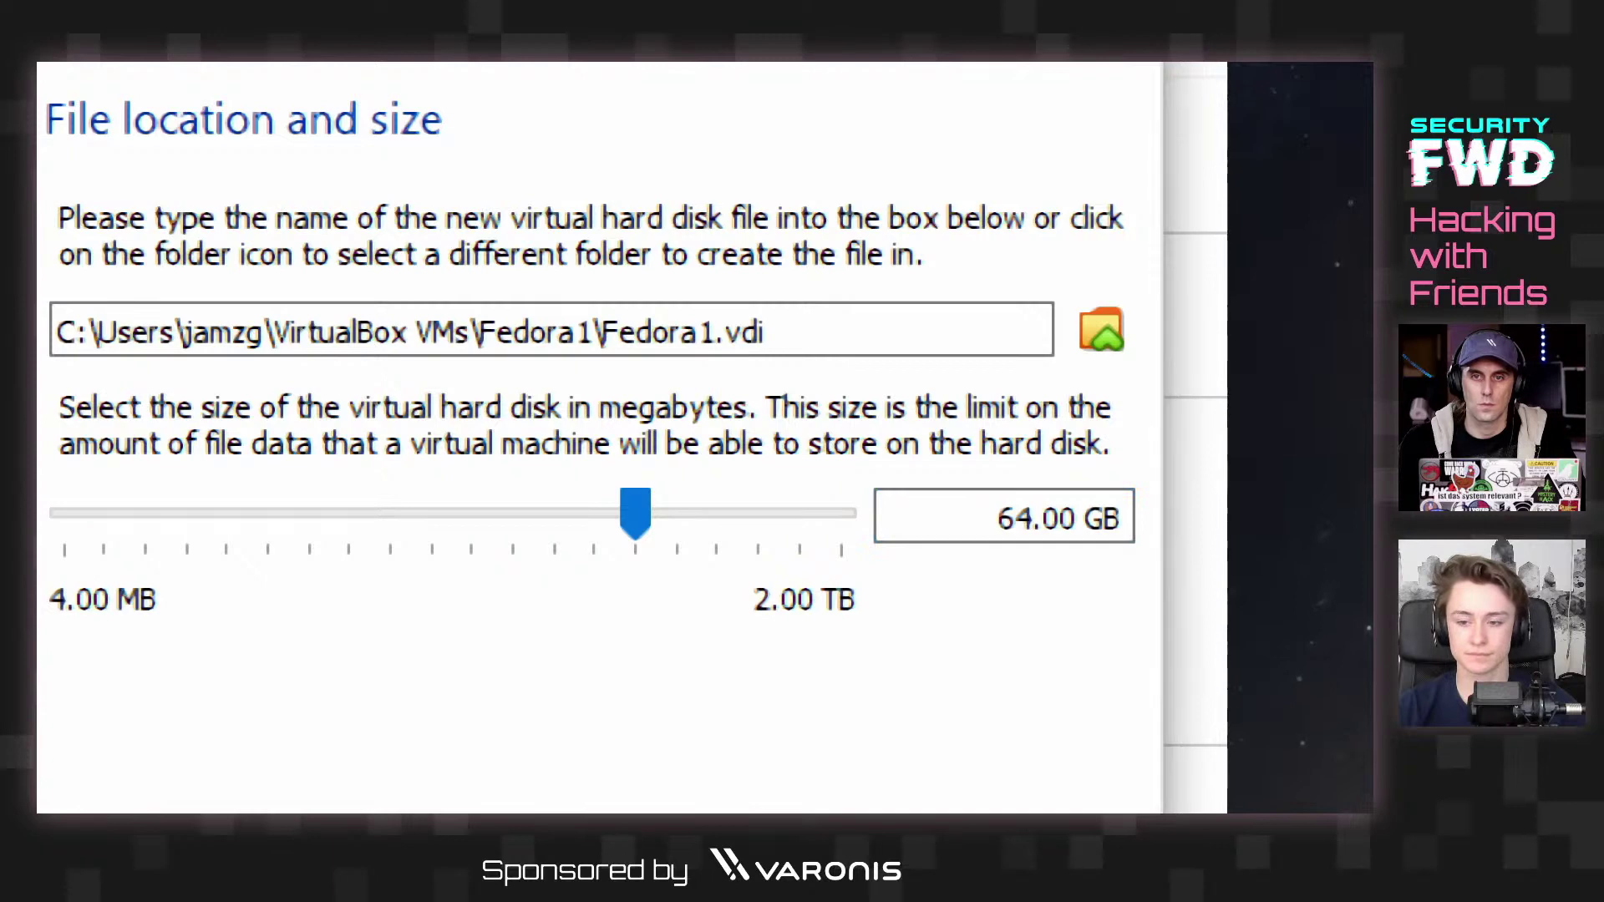
{"action": "key", "text": "Return"}
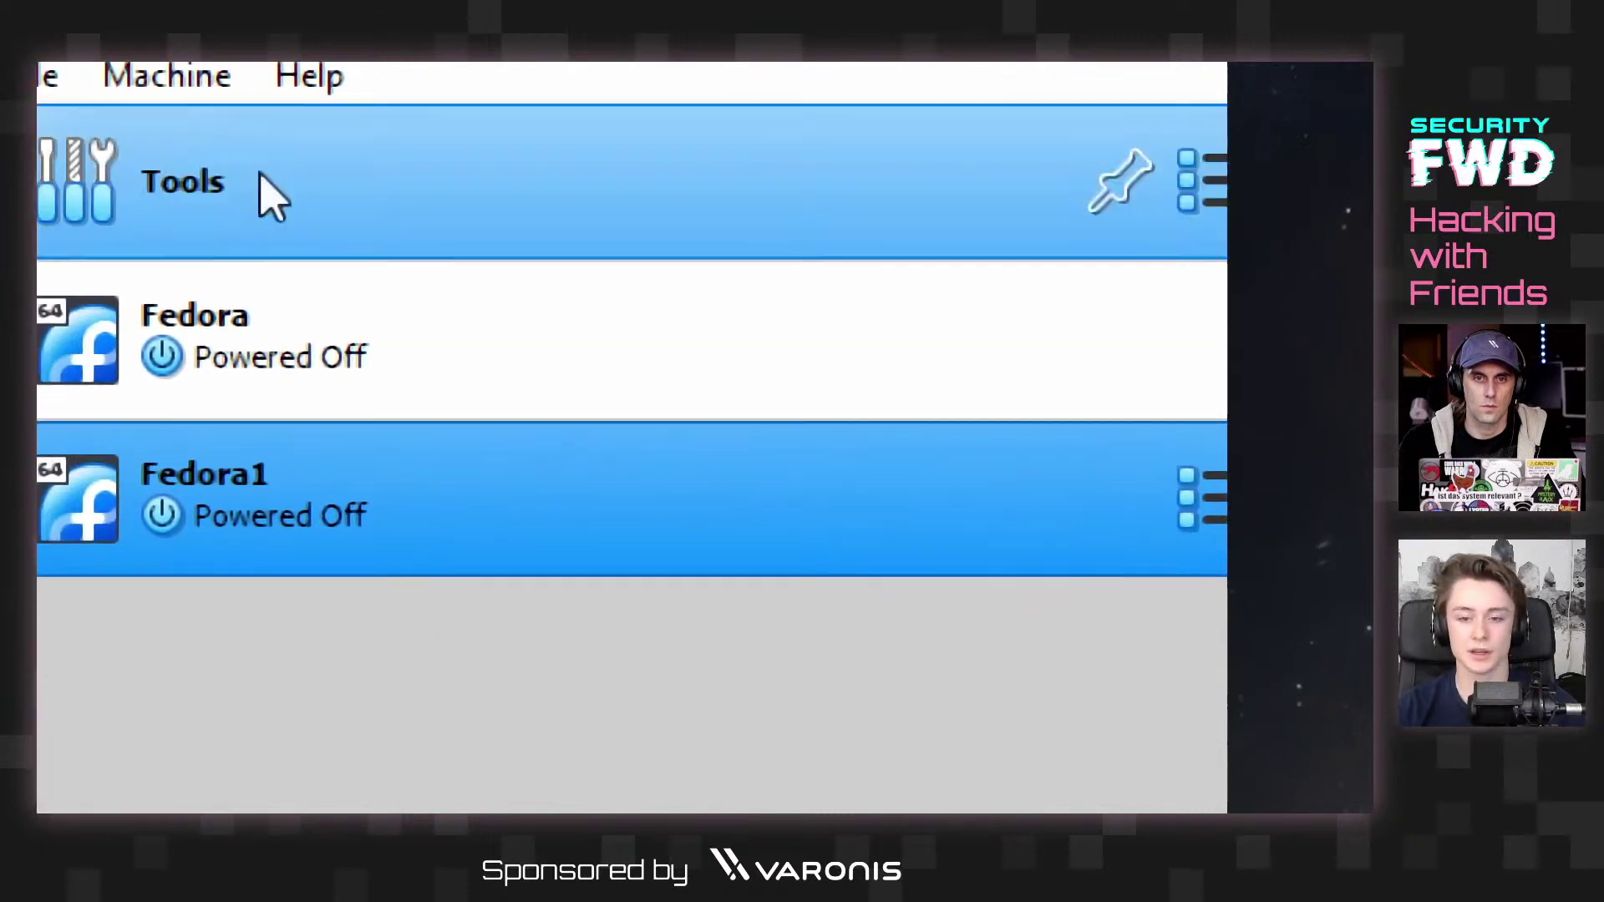
Step: Open the settings of the Fedora1 machine, reposition the settings window and set the processor count to 4
{"action": "right_click", "coordinate": [178, 518]}
{"action": "left_click", "coordinate": [236, 539]}
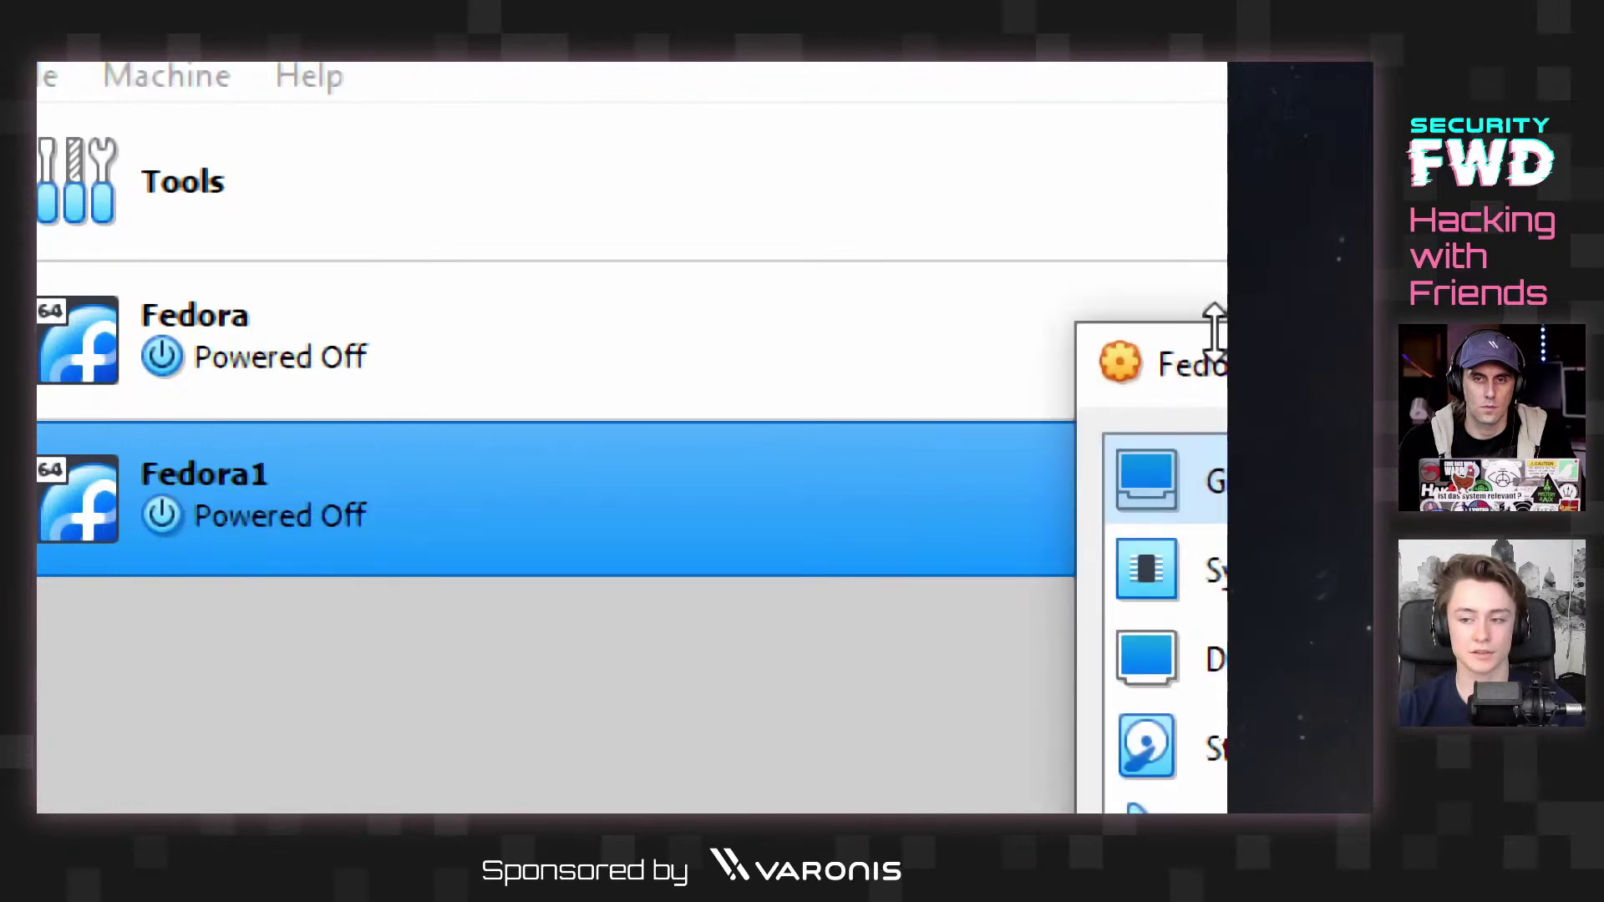
{"action": "left_click", "coordinate": [1124, 361]}
{"action": "left_click", "coordinate": [515, 261]}
{"action": "left_click_drag", "start_coordinate": [1151, 369], "coordinate": [47, 31]}
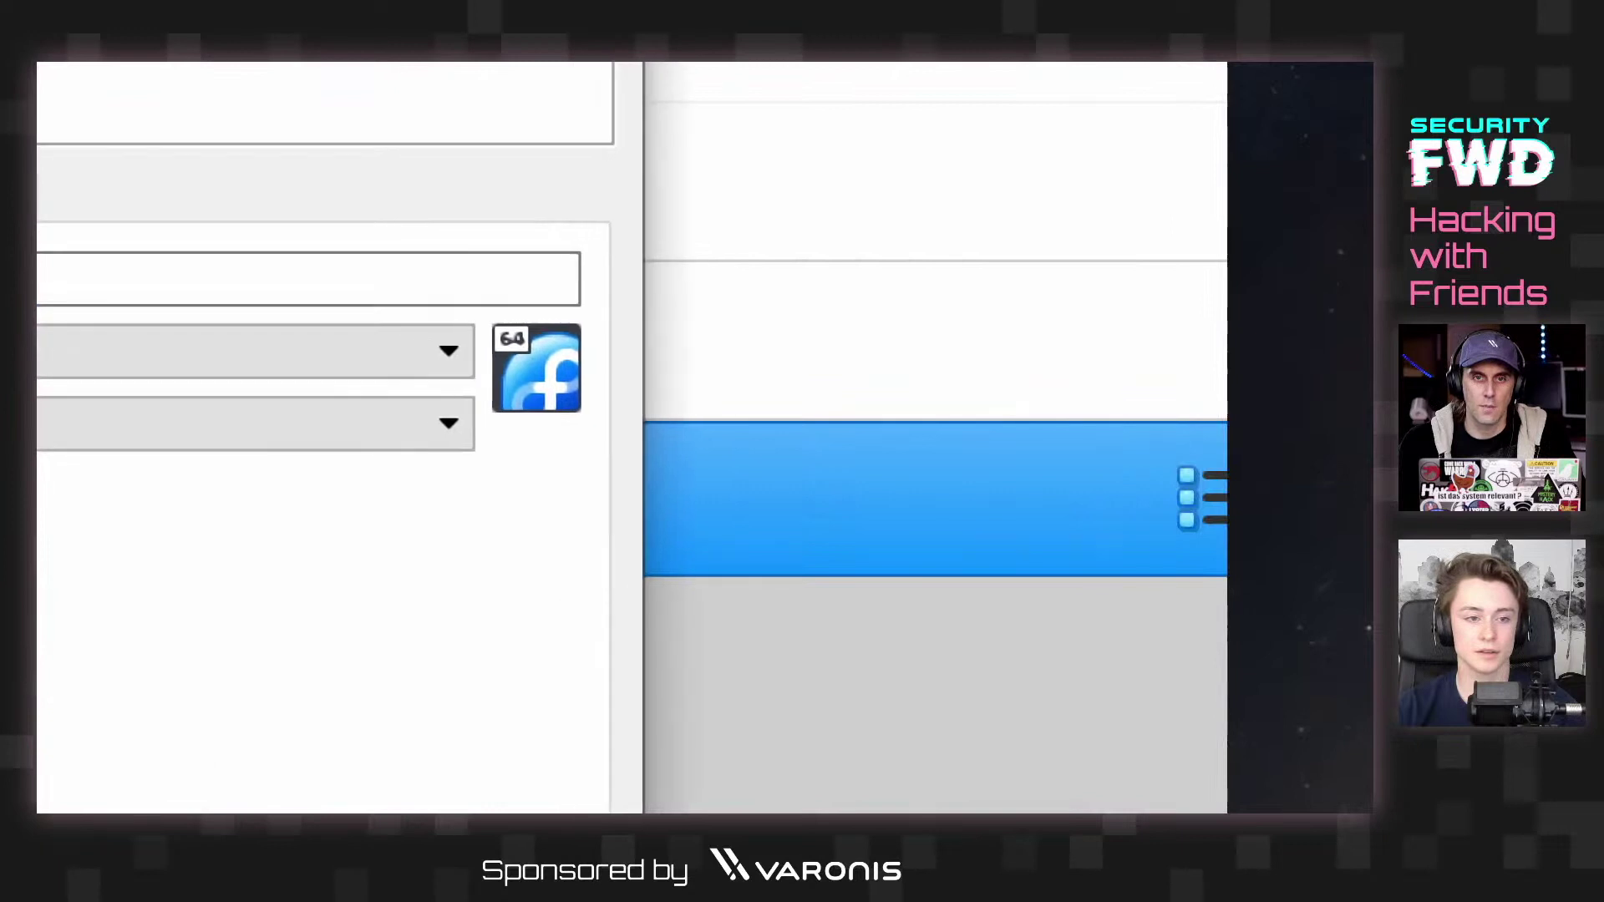
{"action": "key", "text": "Return"}
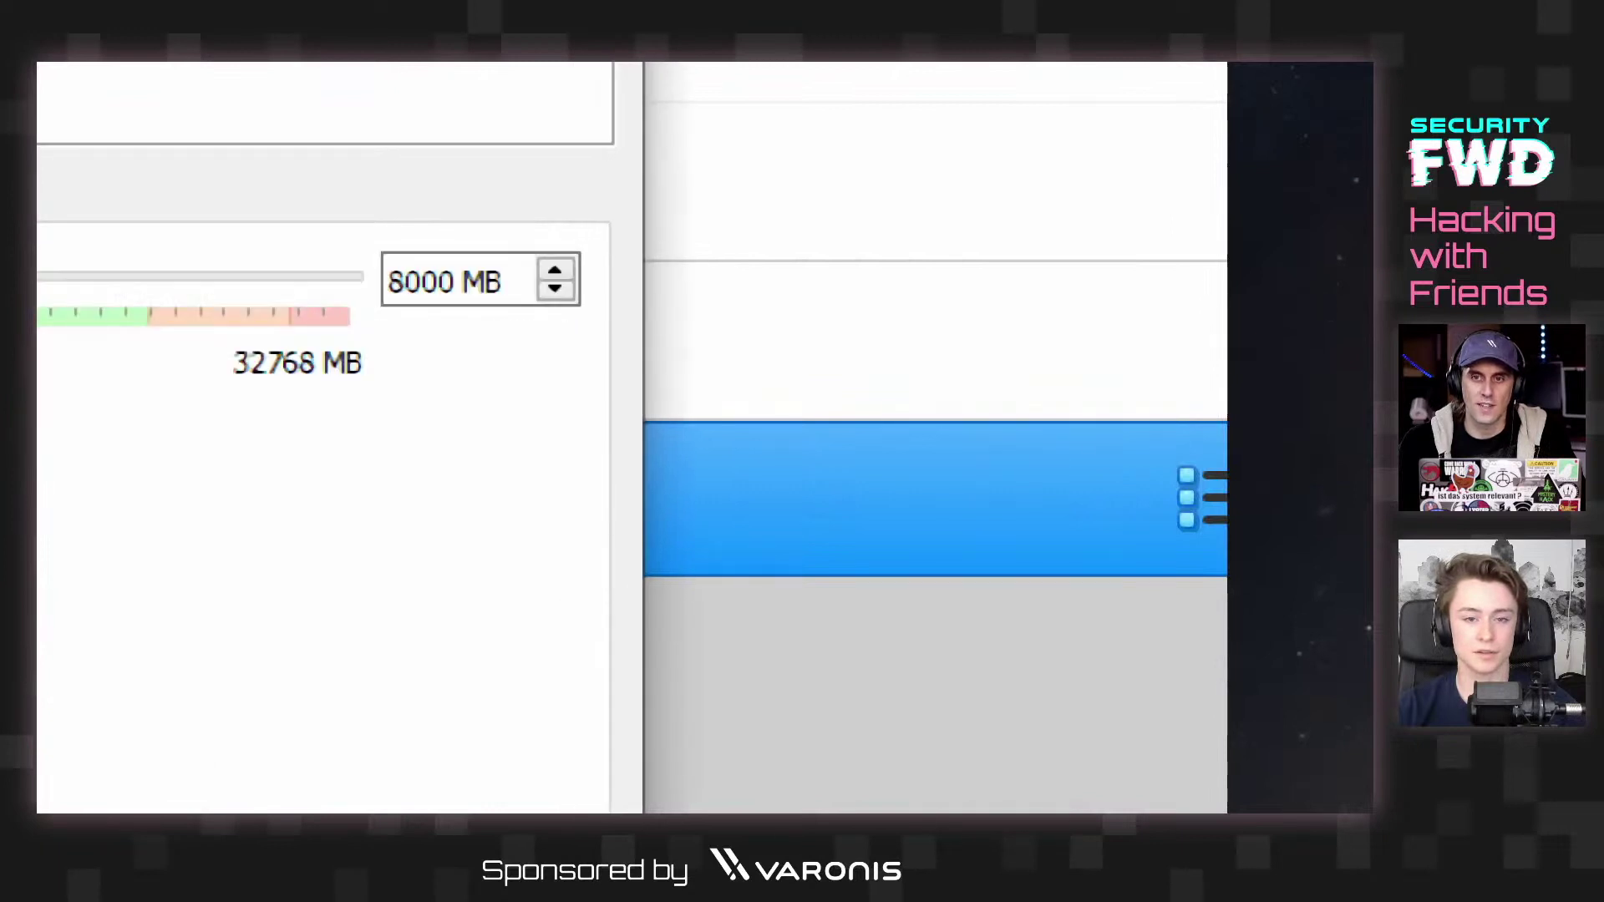
{"action": "key", "text": "ctrl+Tab"}
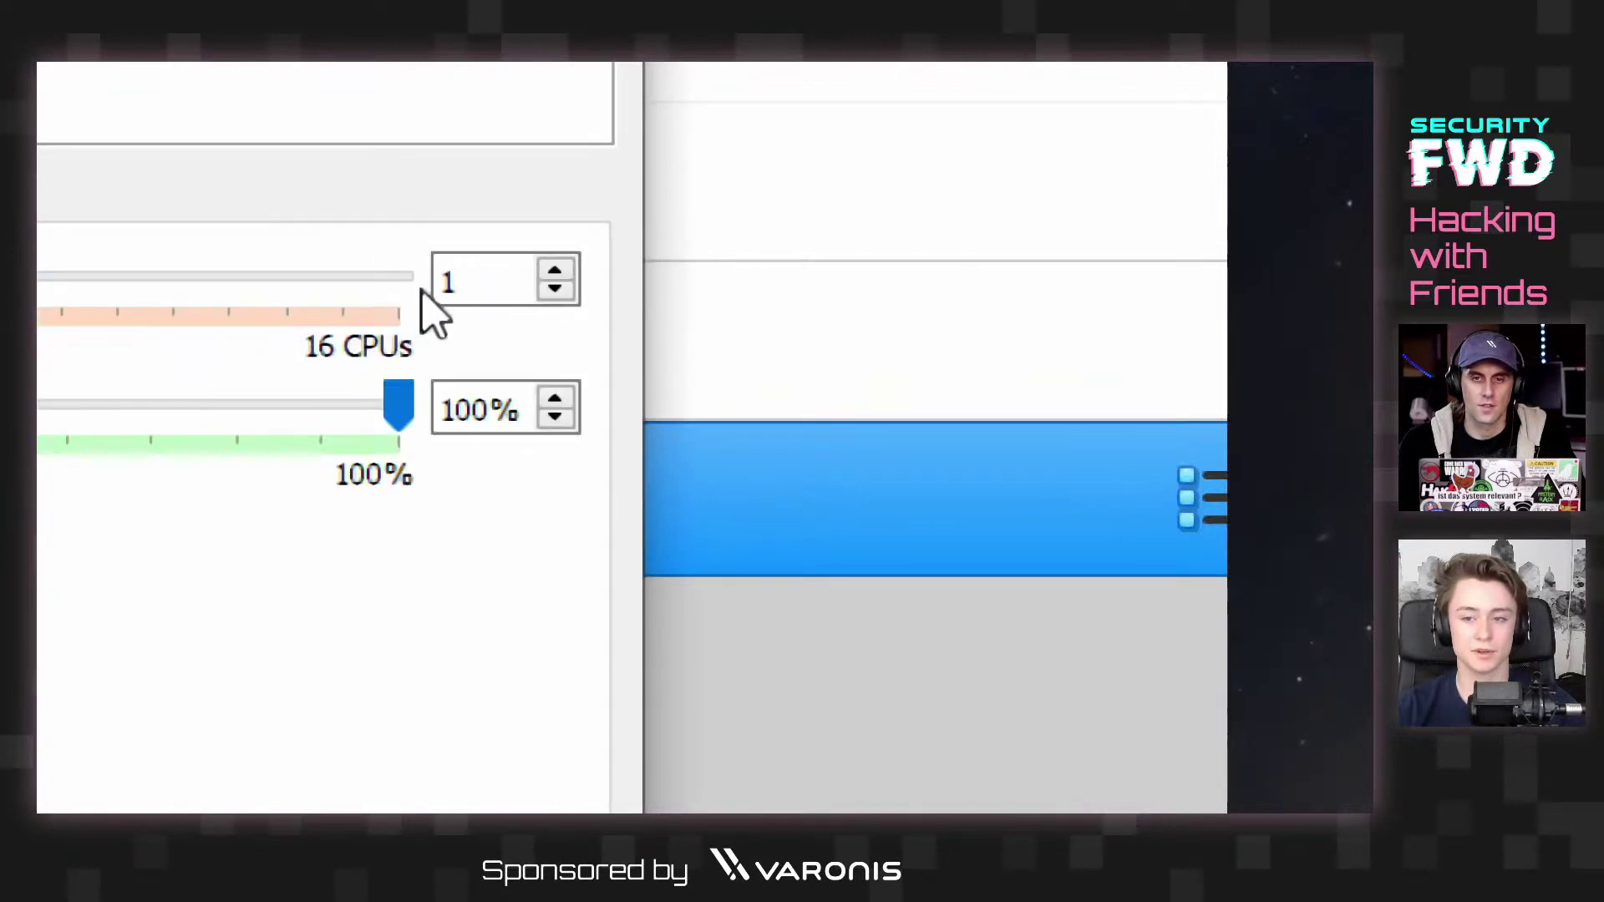
{"action": "double_click", "coordinate": [484, 278]}
{"action": "type", "text": "4"}
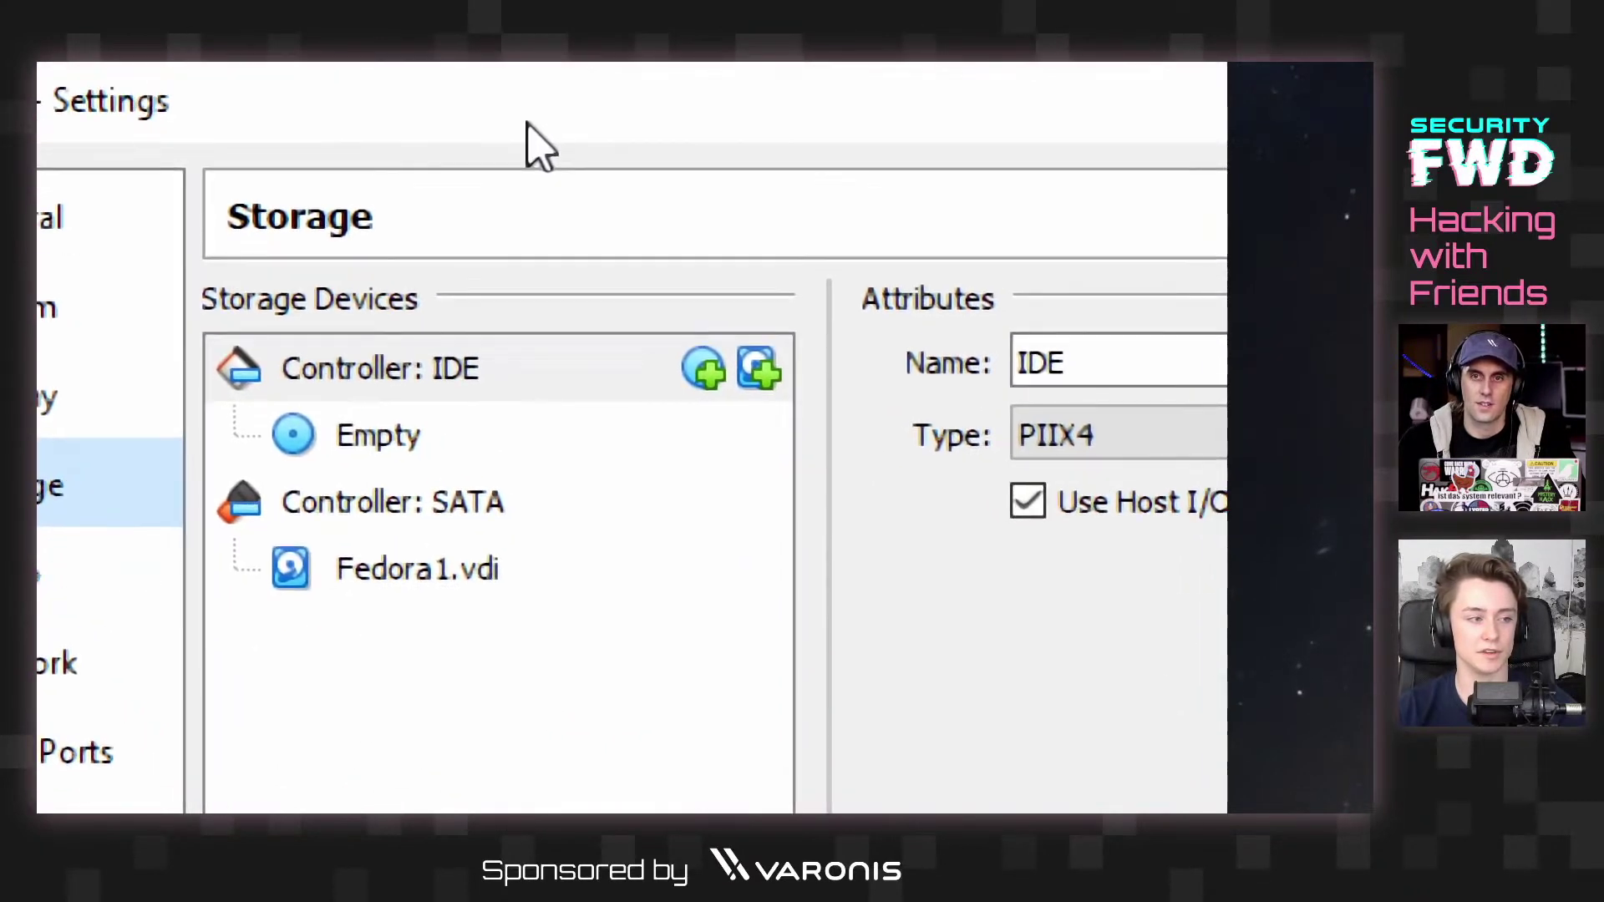
Step: Choose Fedora-Workstation-Live-x86_64-33-1.2.iso as the disk file for the empty IDE optical drive and leave the settings
{"action": "left_click", "coordinate": [345, 435]}
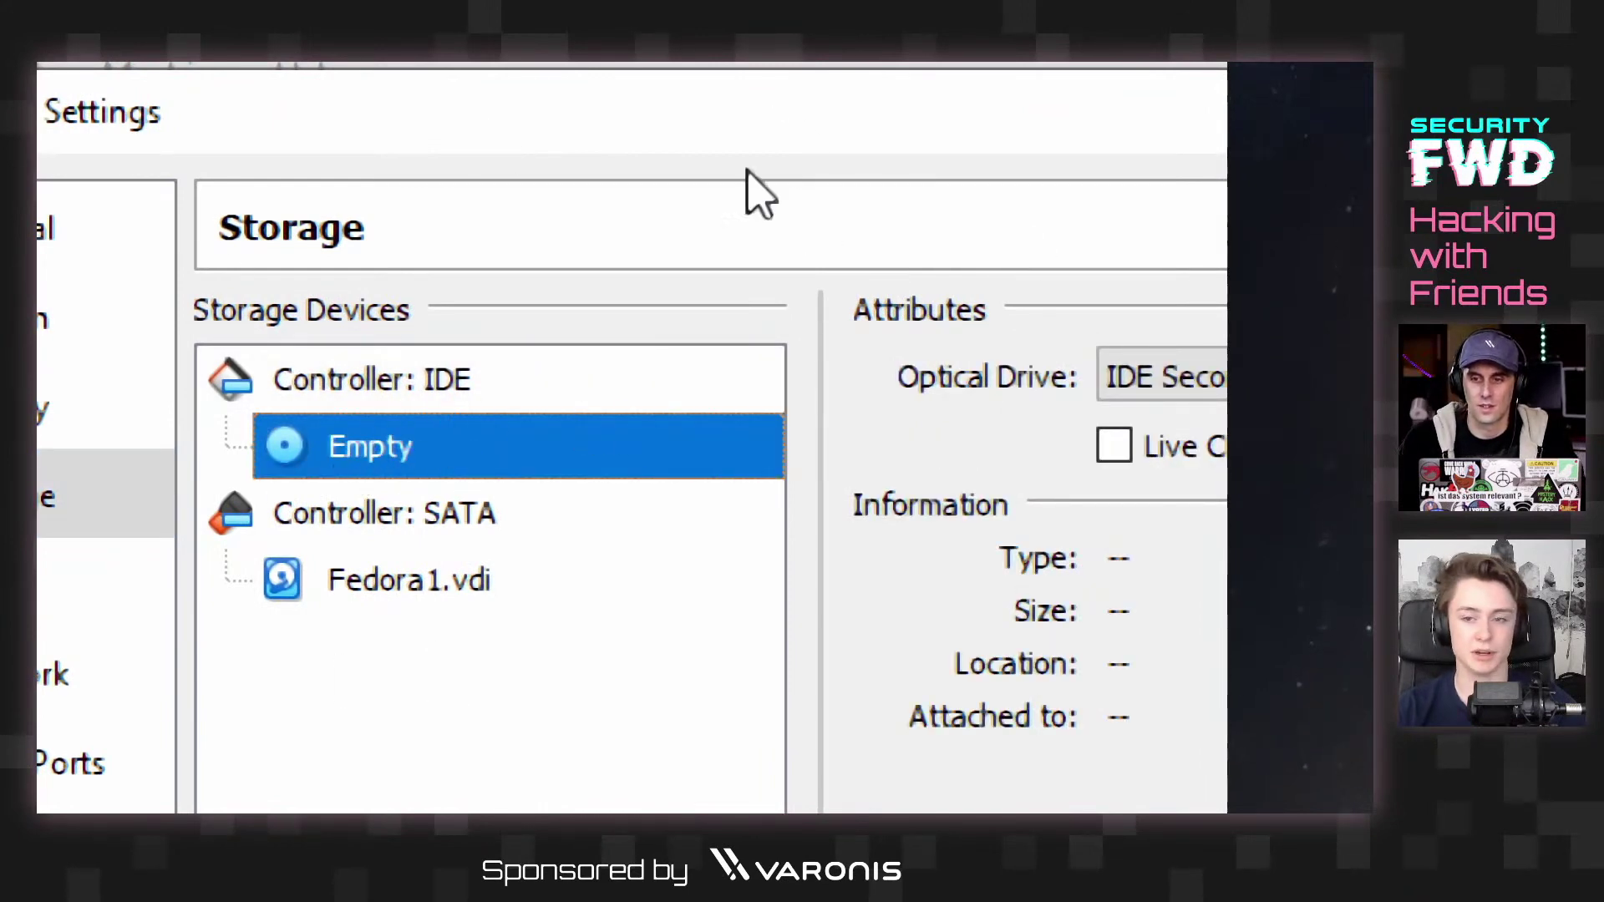
{"action": "left_click_drag", "start_coordinate": [547, 136], "coordinate": [0, 163]}
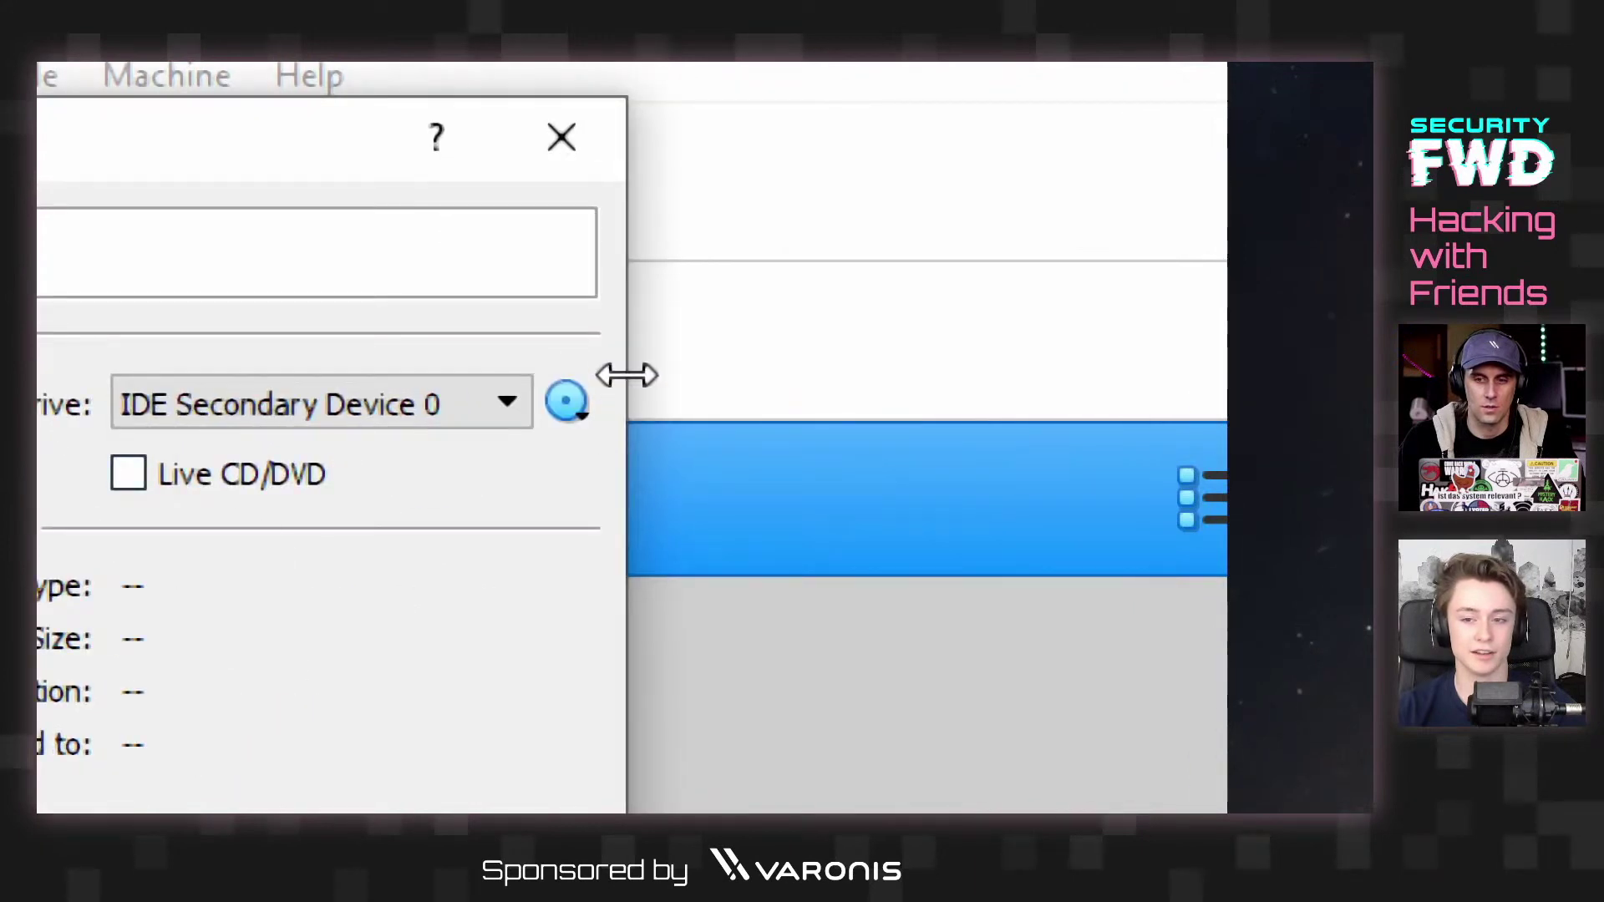
{"action": "left_click", "coordinate": [571, 413]}
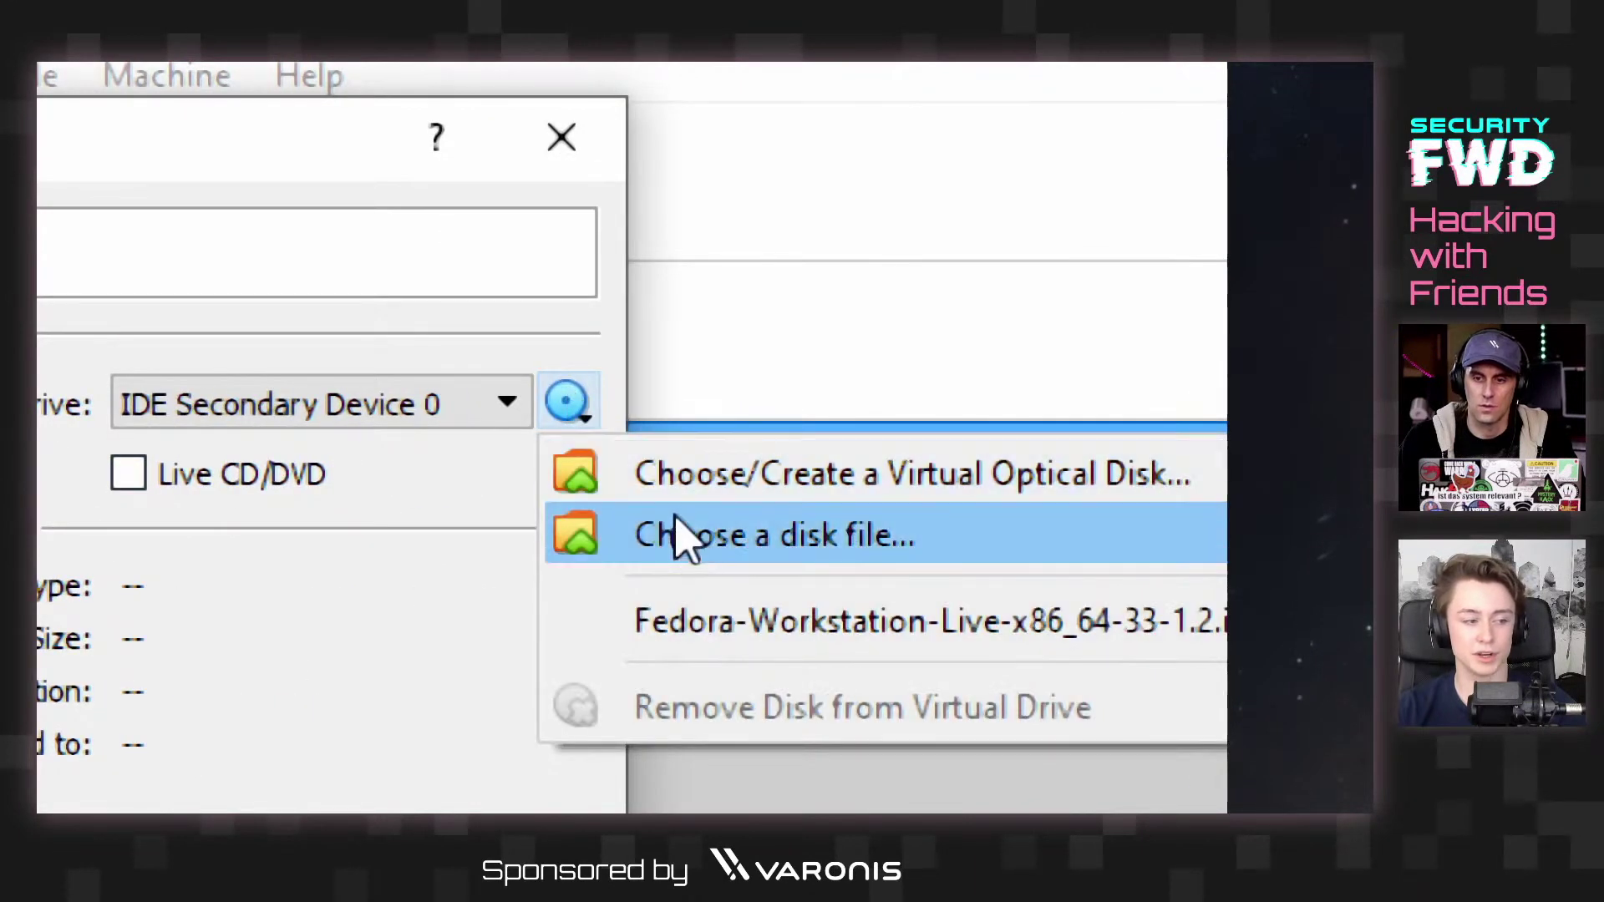
{"action": "left_click", "coordinate": [715, 544]}
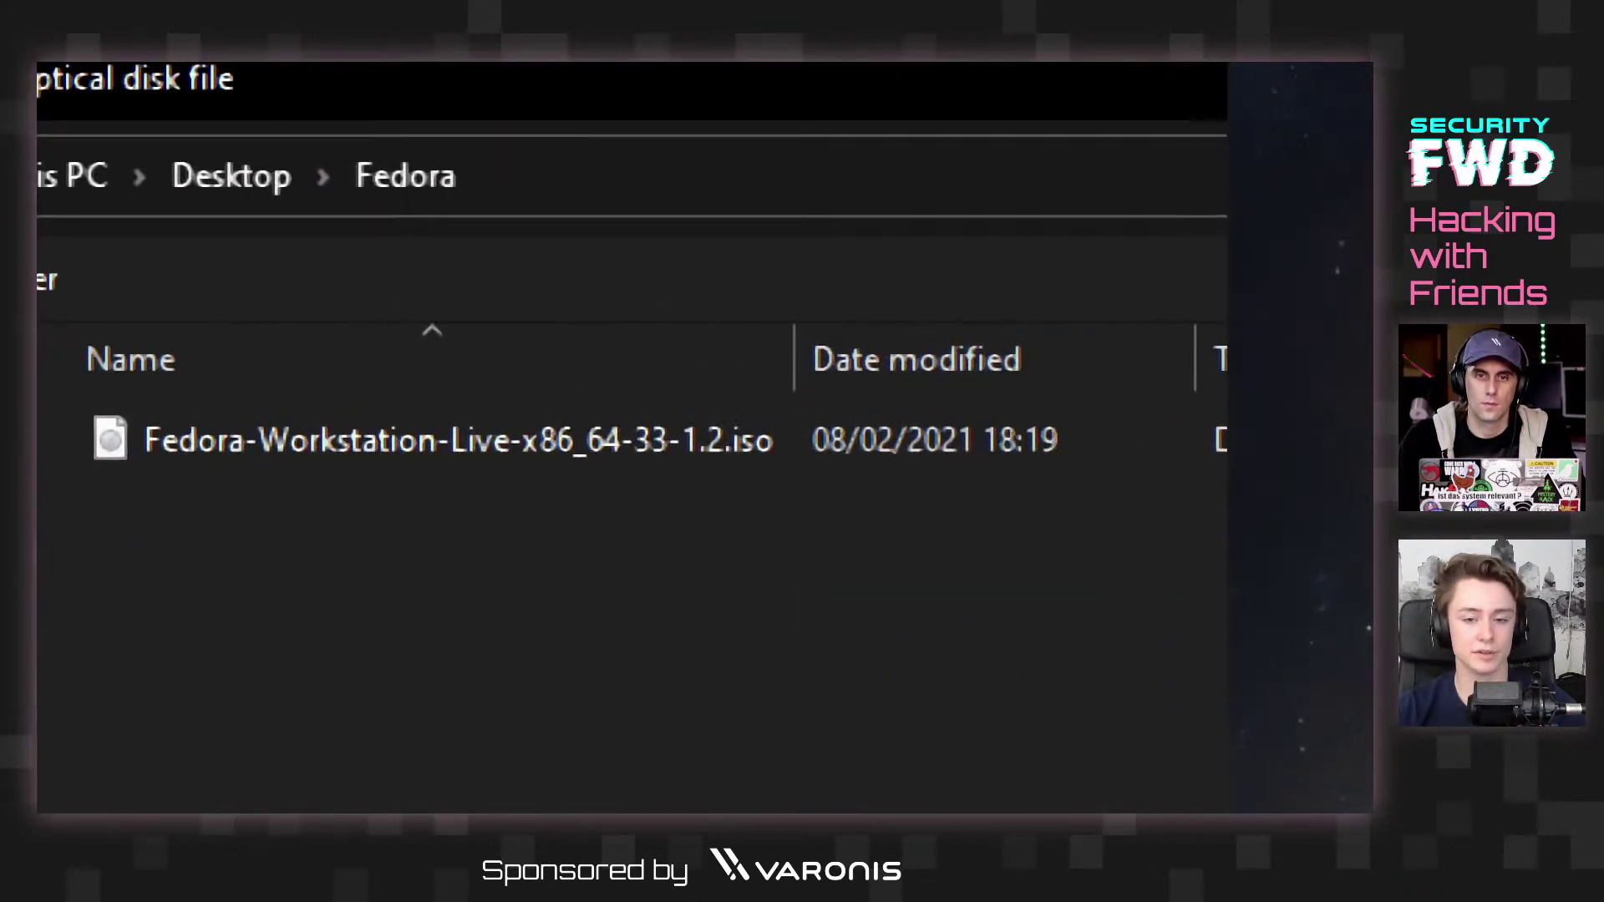
{"action": "double_click", "coordinate": [287, 437]}
{"action": "left_click_drag", "start_coordinate": [2, 176], "coordinate": [100, 112]}
{"action": "left_click", "coordinate": [519, 84]}
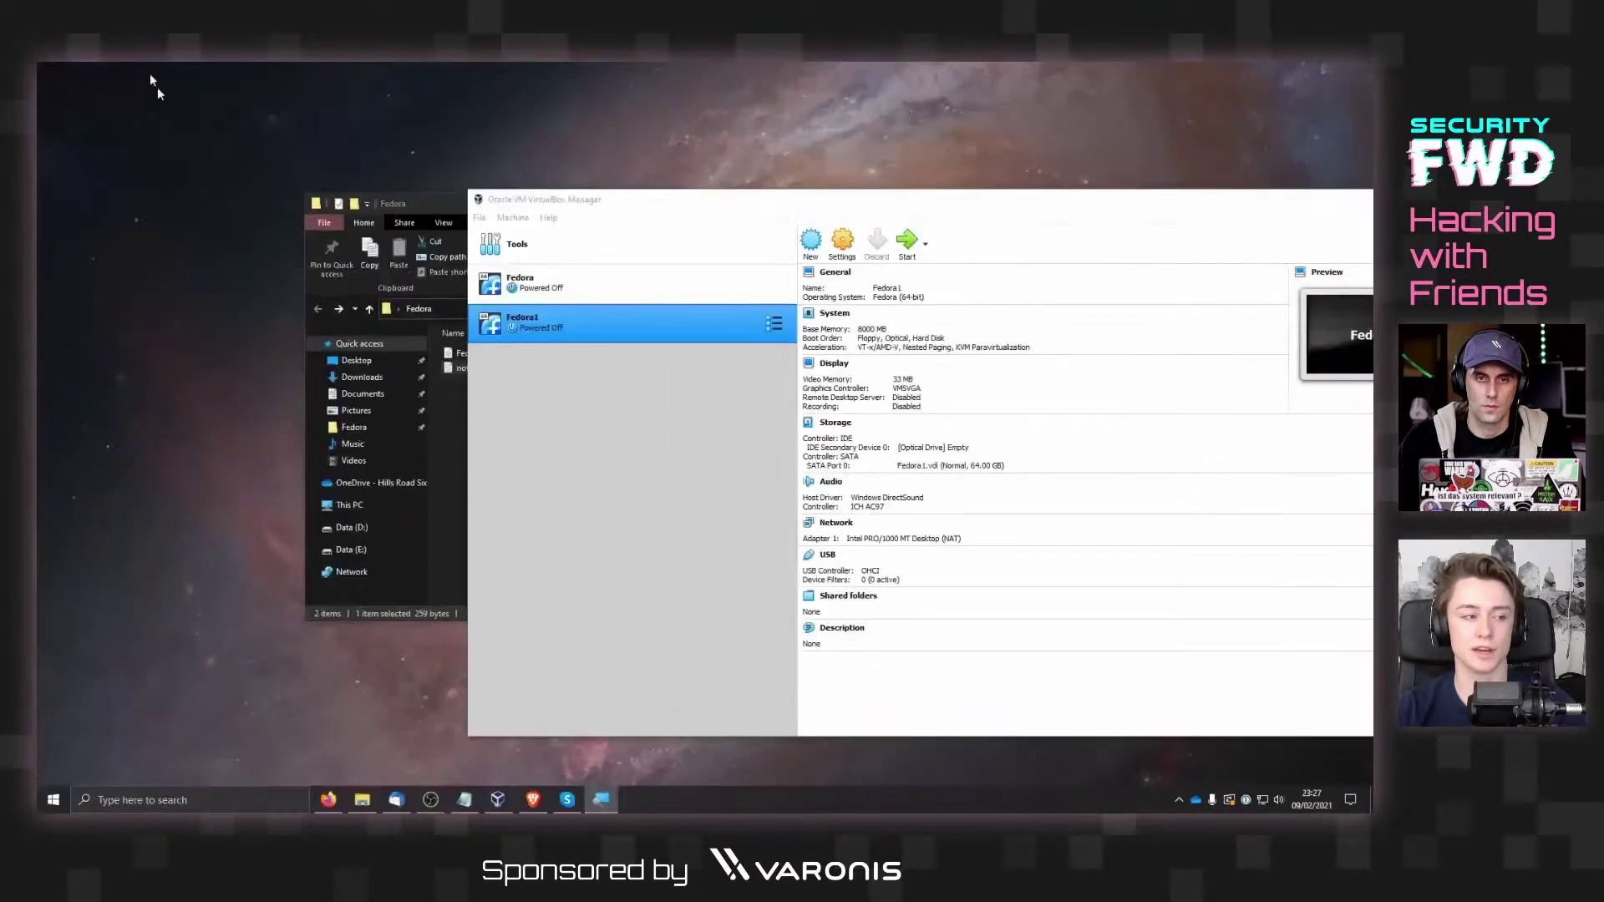
Step: Reposition the VirtualBox Manager window and start Fedora1 with the Fedora Workstation Live ISO as start-up disk
{"action": "left_click_drag", "start_coordinate": [594, 203], "coordinate": [422, 179]}
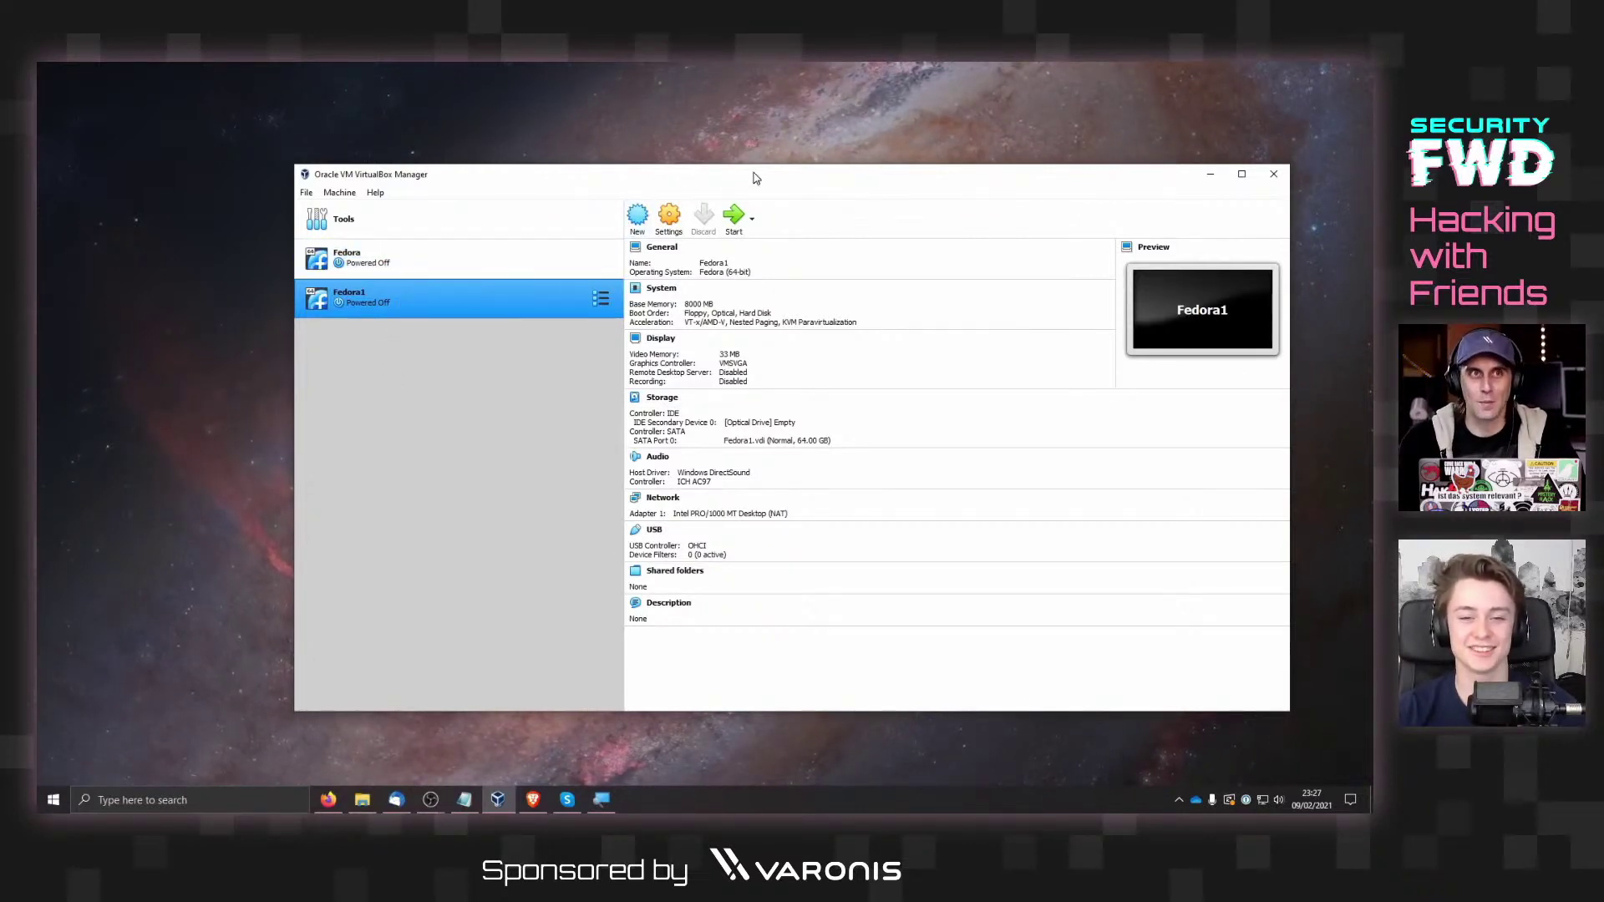
{"action": "left_click", "coordinate": [734, 215]}
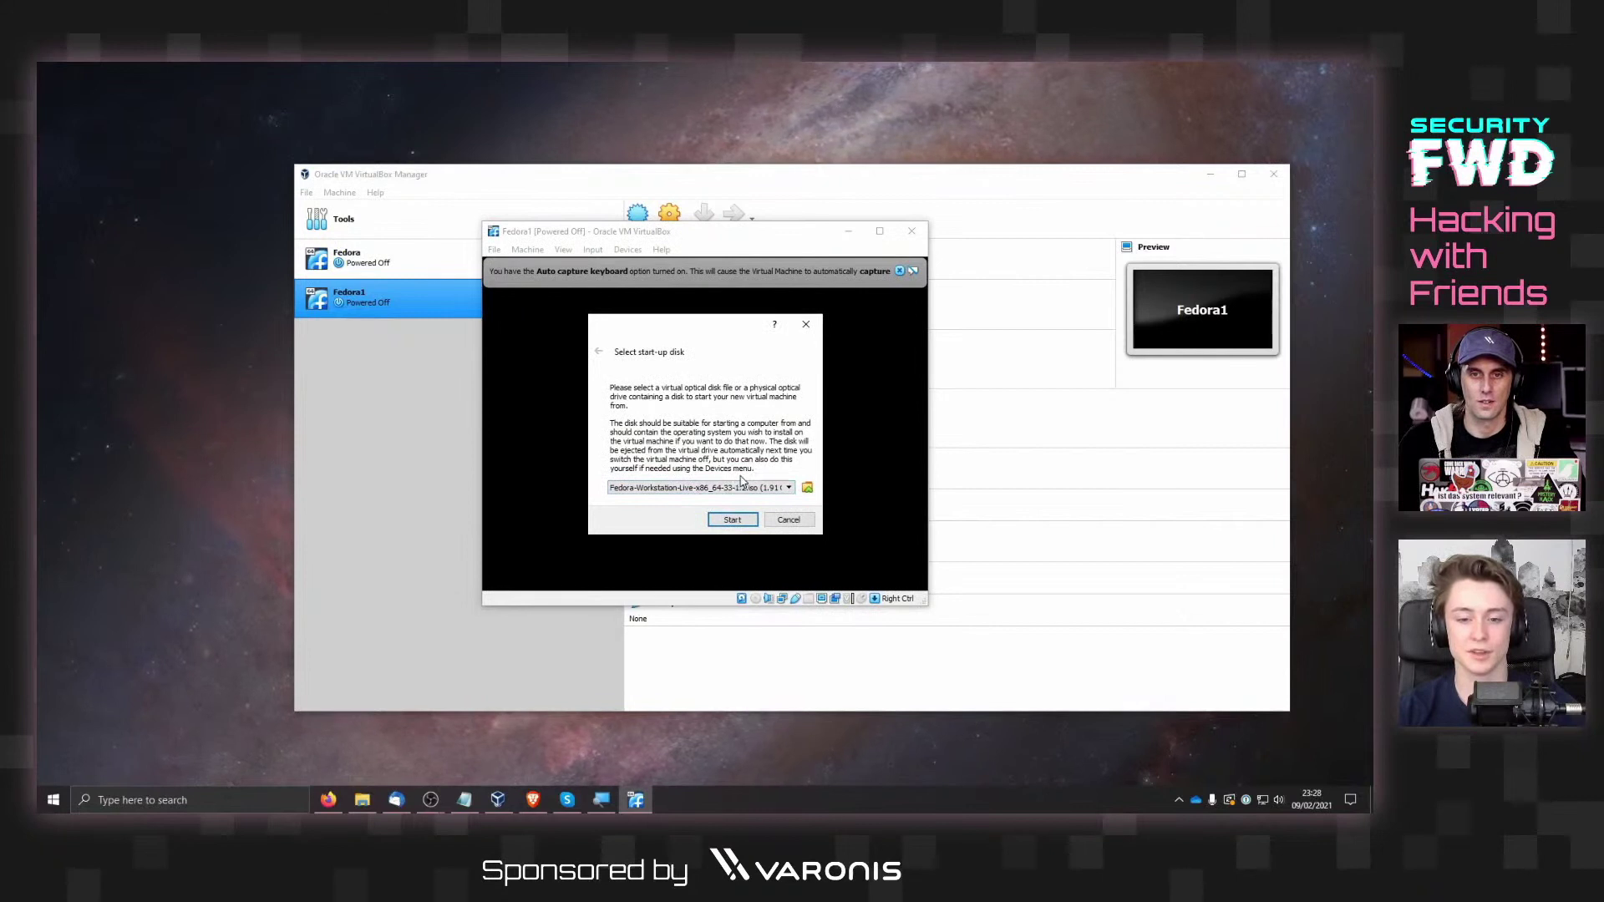
{"action": "left_click", "coordinate": [723, 522]}
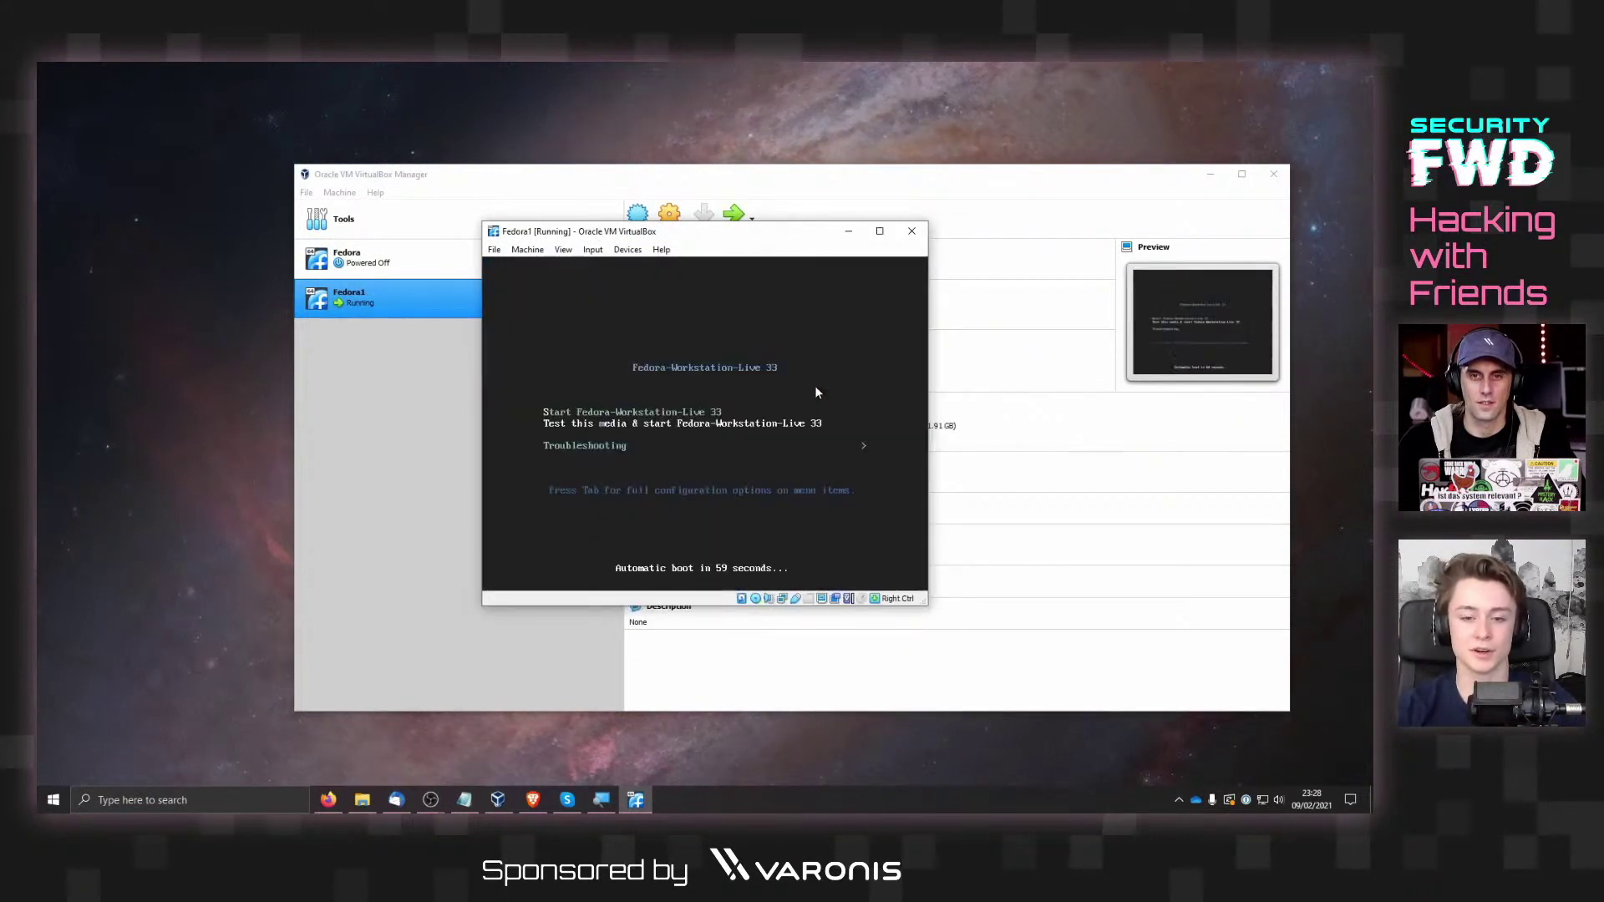
Step: Halt the automatic boot by moving through the boot menu, ending on "Test this media & start Fedora-Workstation-Live 33"
{"action": "key", "text": "Down"}
{"action": "key", "text": "Up"}
{"action": "key", "text": "Up"}
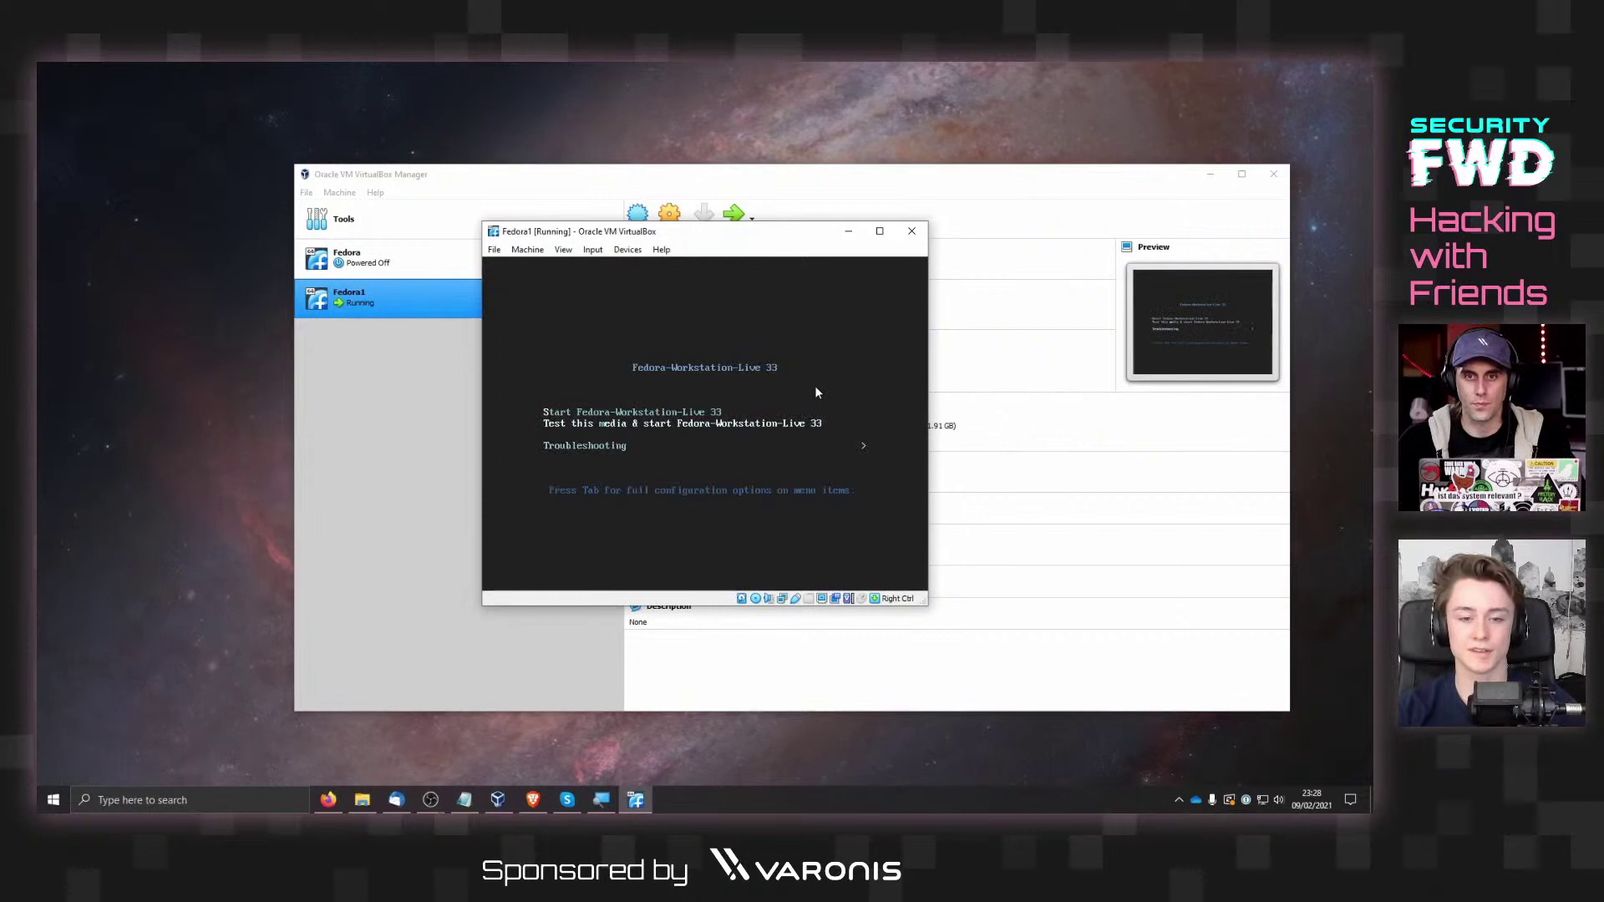
{"action": "key", "text": "Down"}
{"action": "key", "text": "Down"}
{"action": "key", "text": "Up"}
{"action": "key", "text": "Up"}
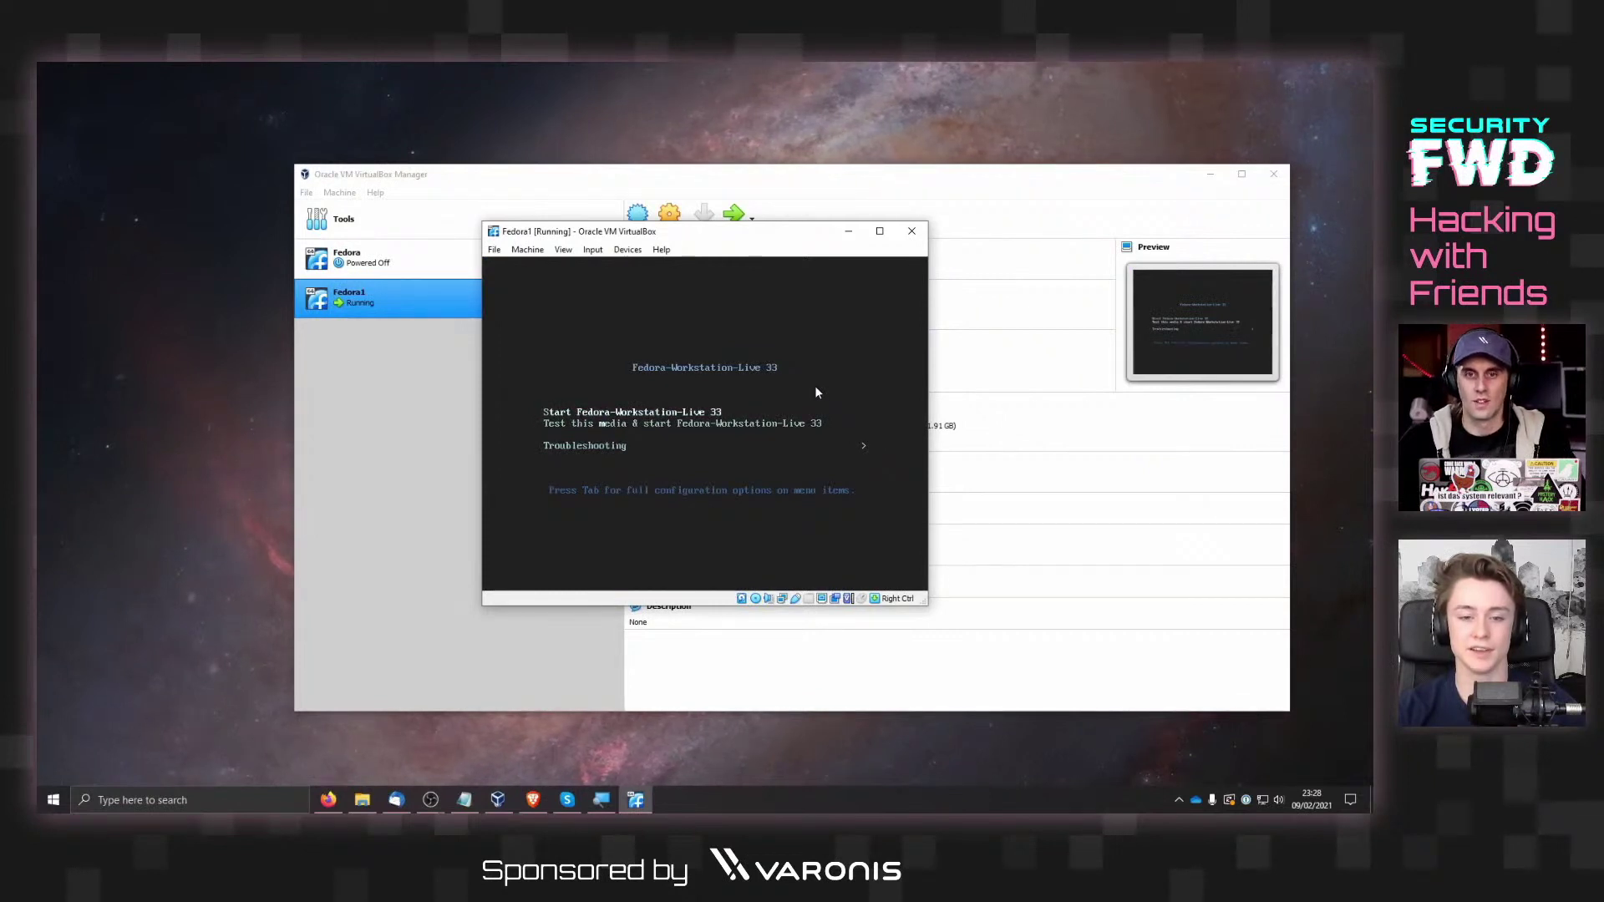
{"action": "key", "text": "Down"}
{"action": "key", "text": "Down"}
{"action": "key", "text": "Up"}
{"action": "key", "text": "Up"}
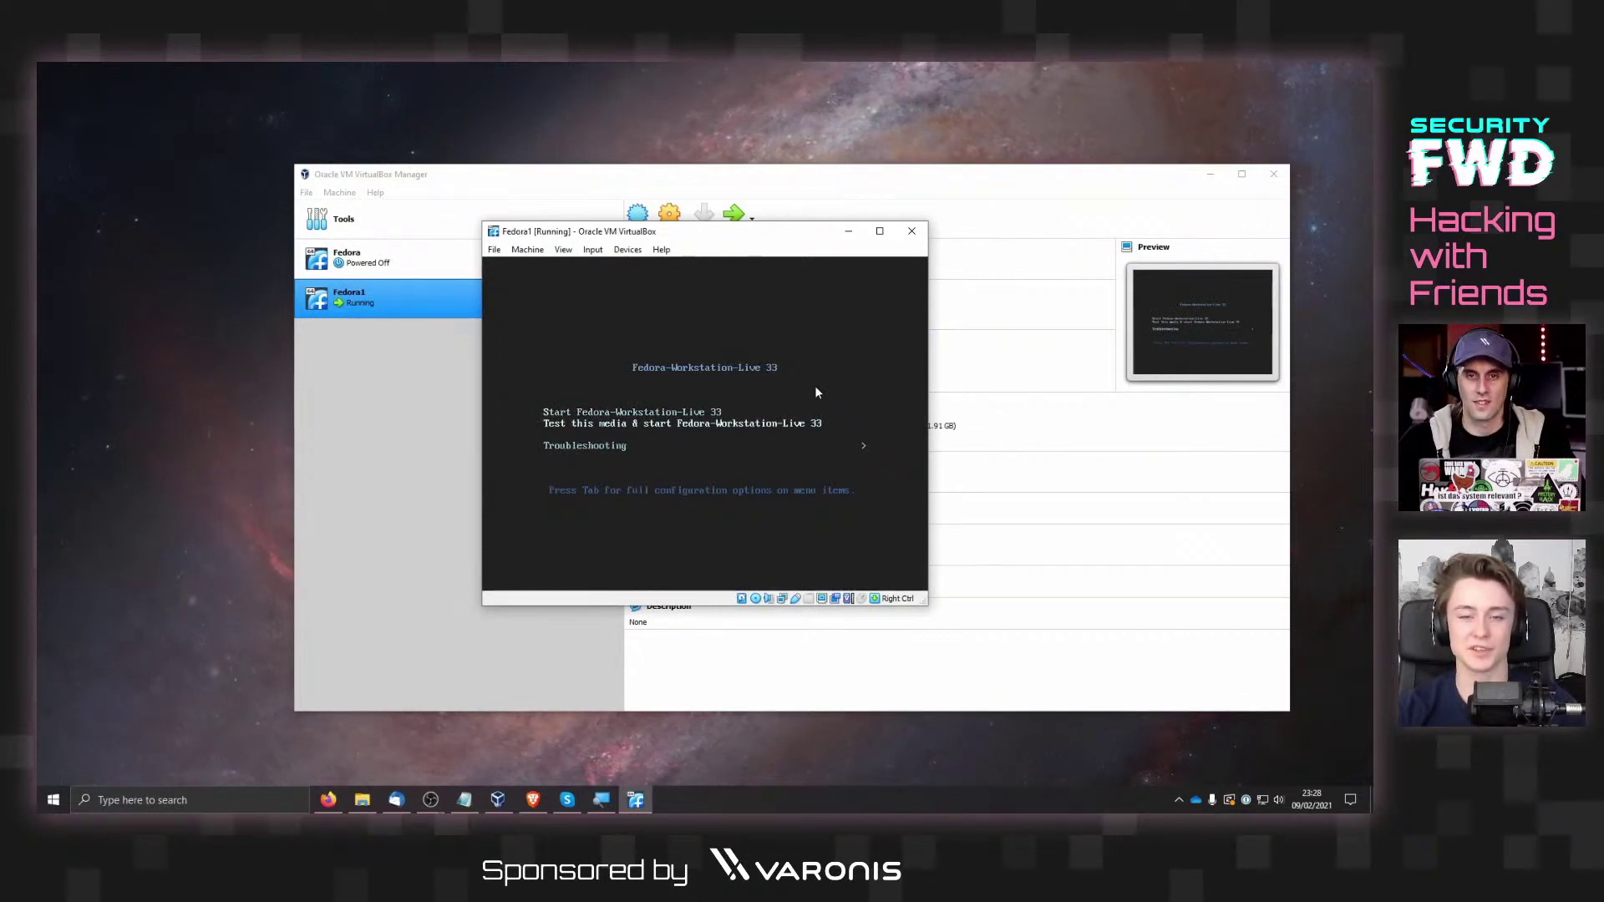
{"action": "key", "text": "Down"}
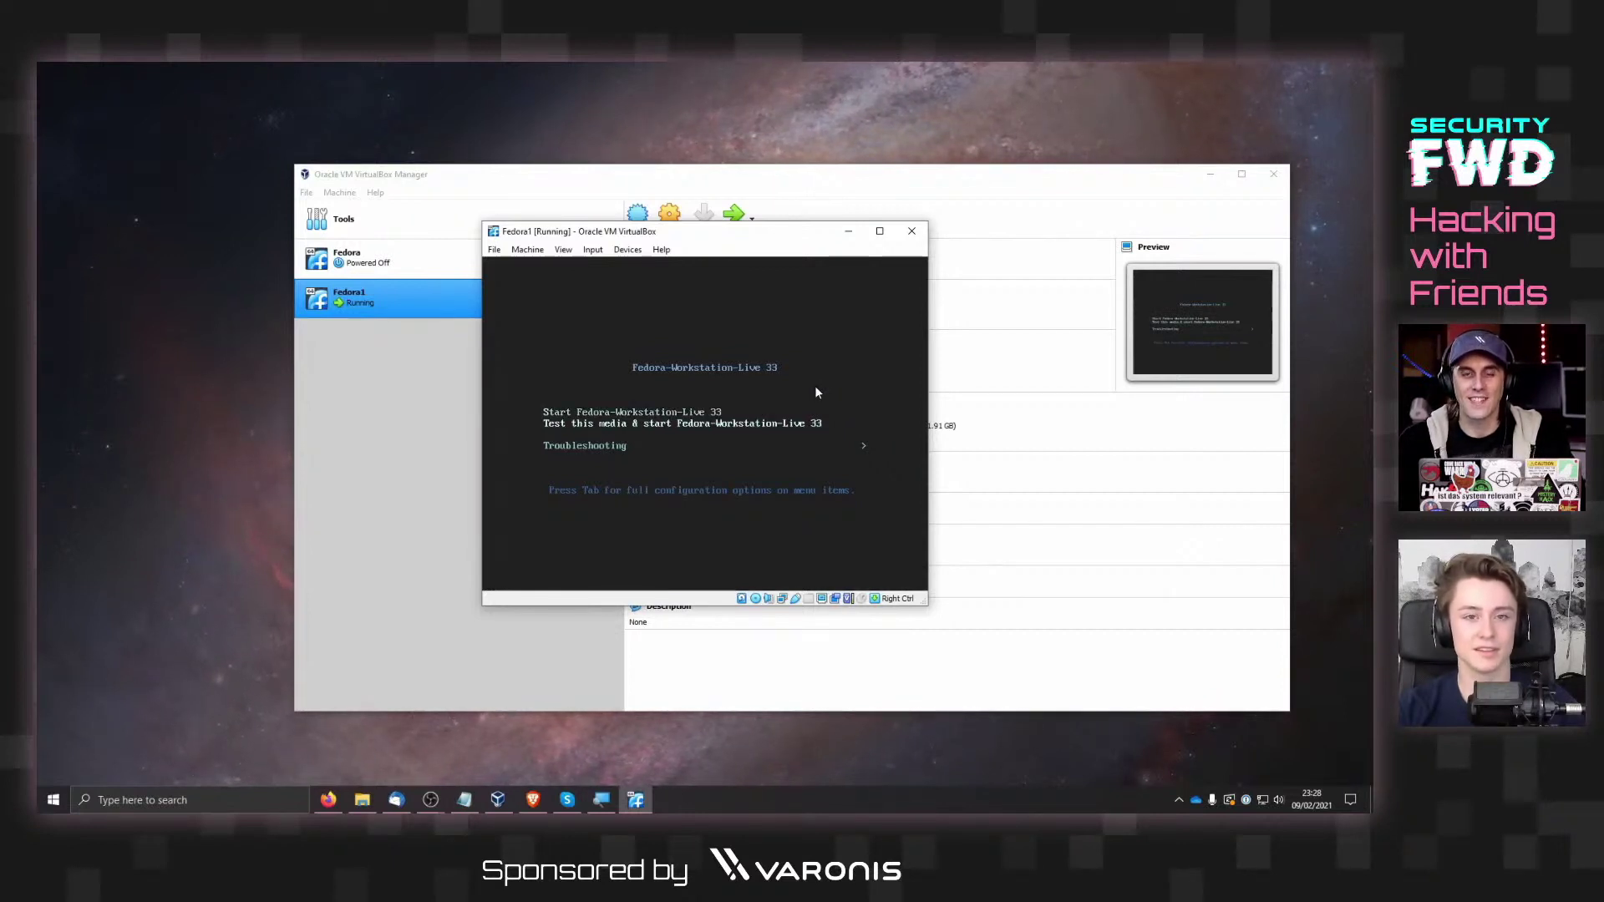
Step: Reposition the Fedora1 window and let the virtual machine capture the mouse and keyboard
{"action": "left_click", "coordinate": [880, 232]}
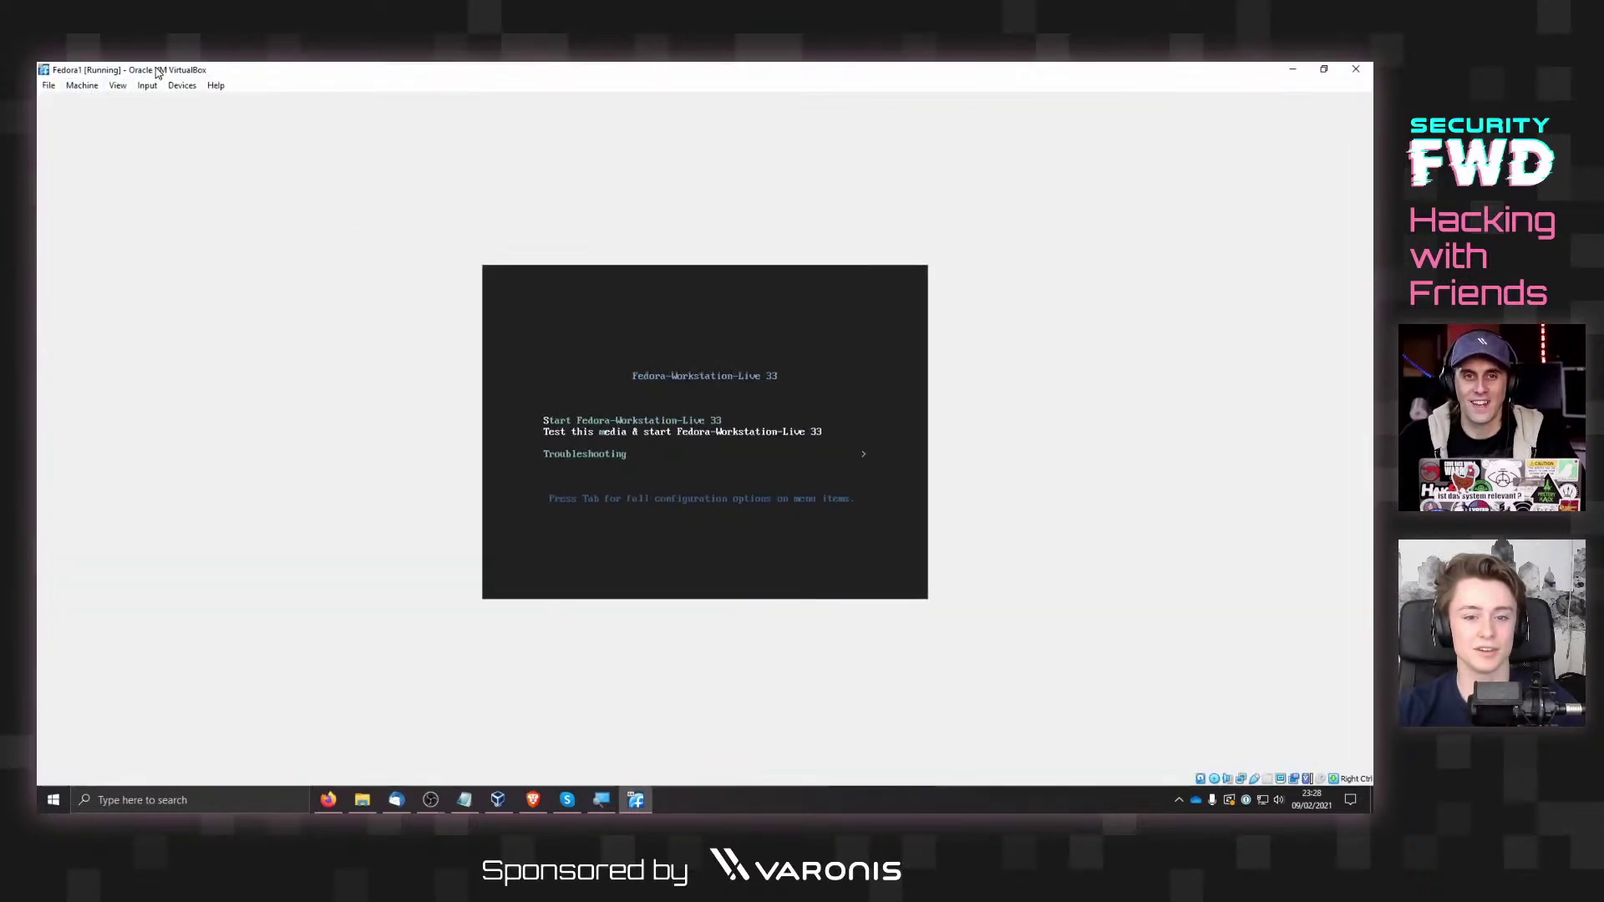
{"action": "left_click_drag", "start_coordinate": [158, 73], "coordinate": [681, 239]}
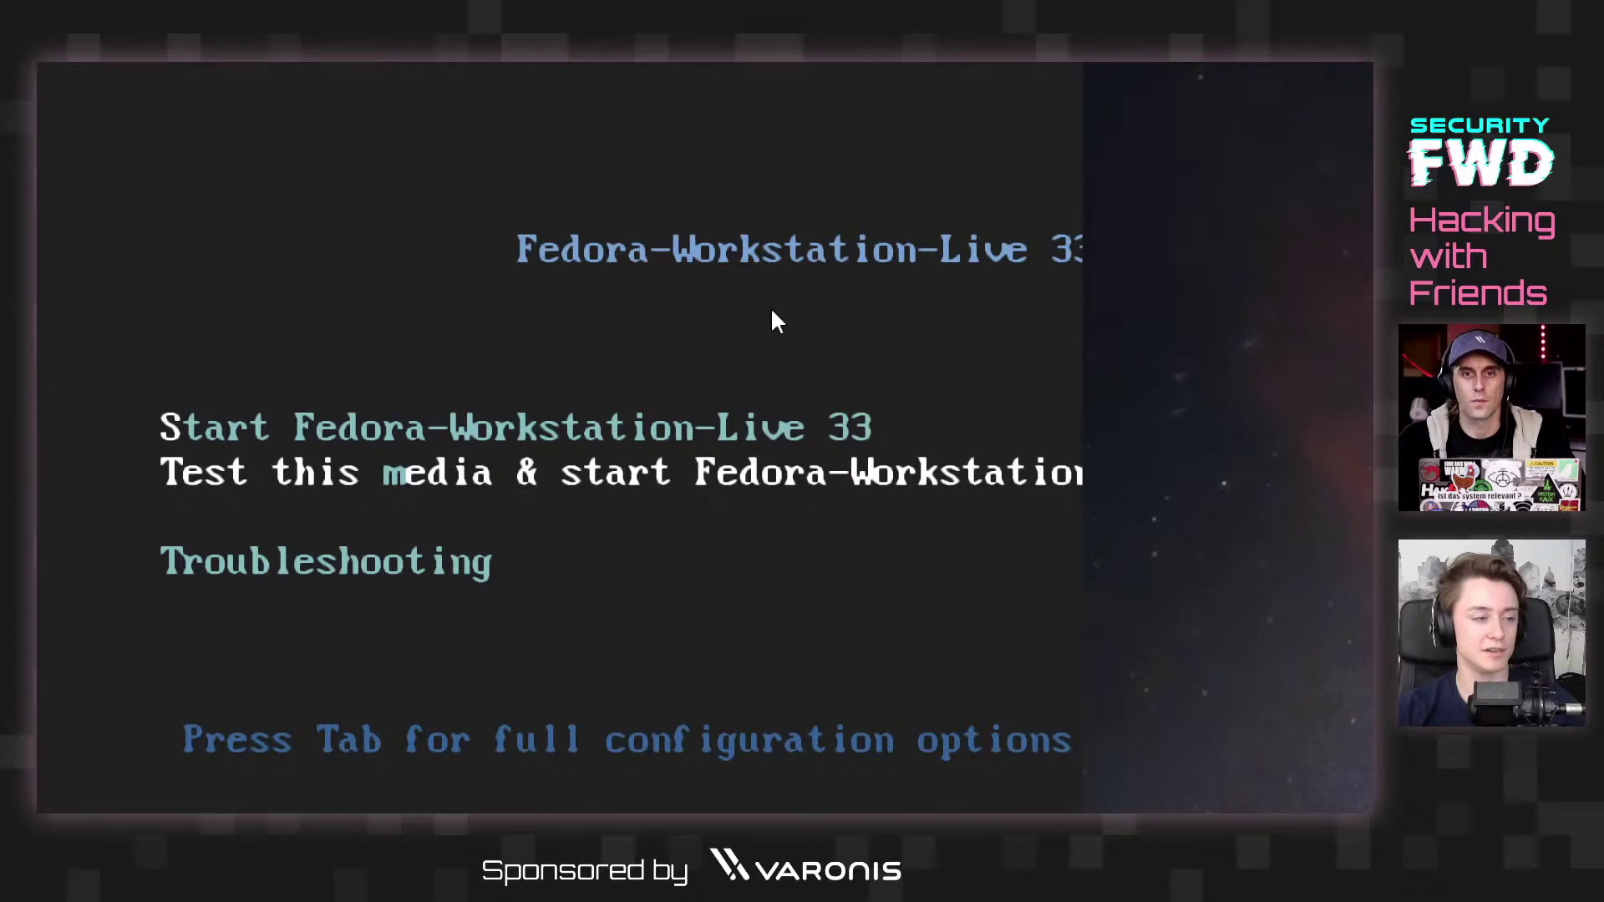
{"action": "left_click", "coordinate": [739, 585]}
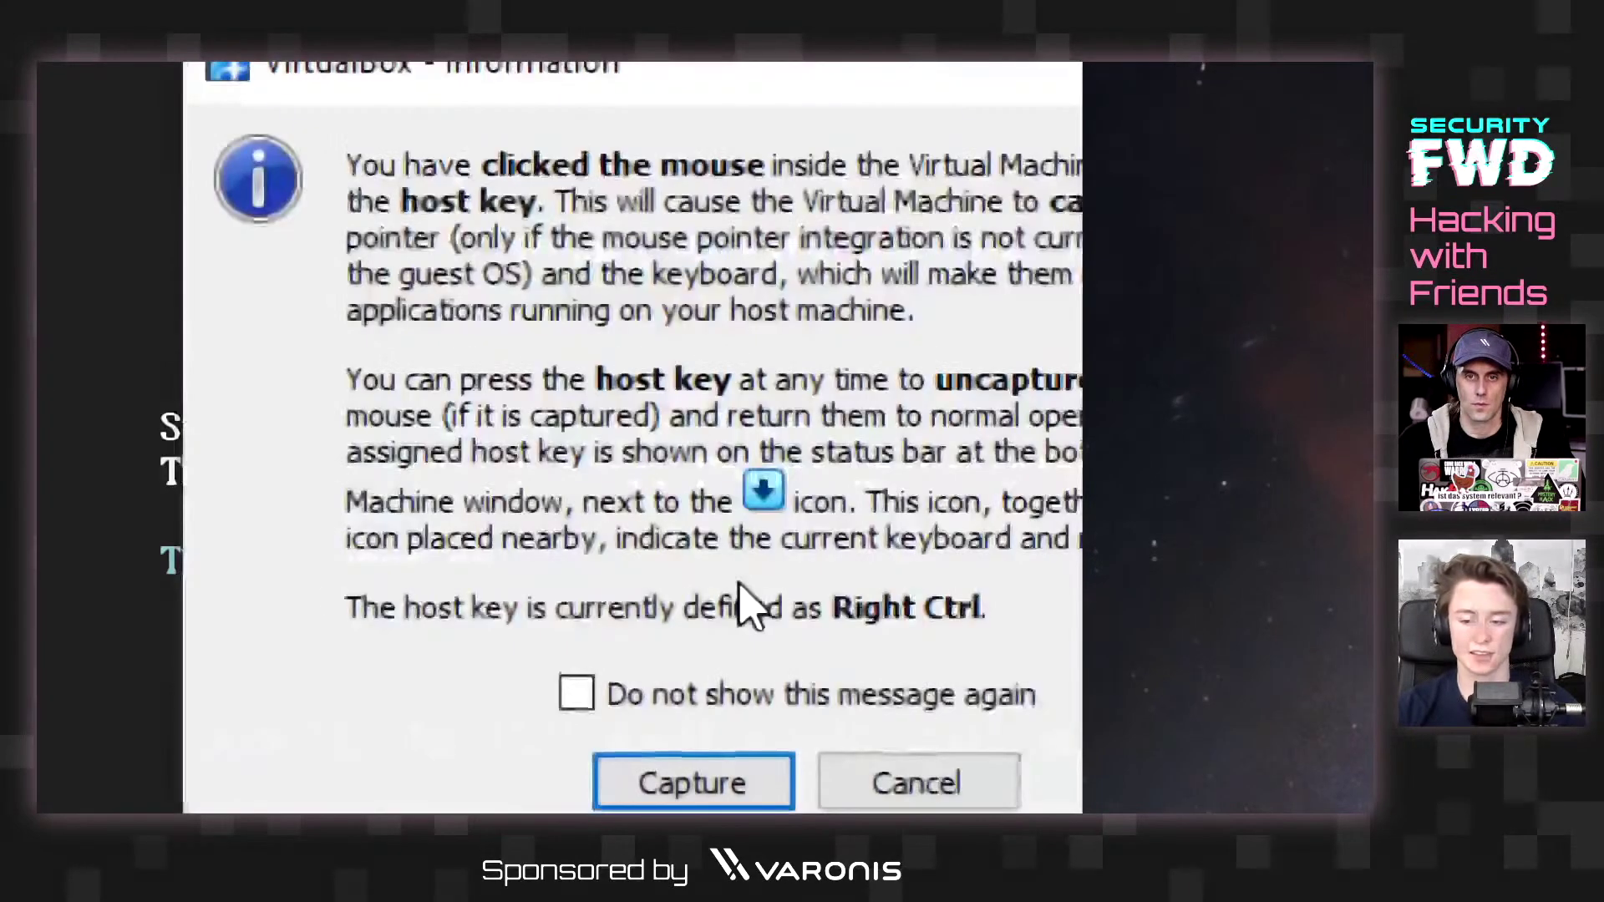
{"action": "left_click", "coordinate": [694, 784]}
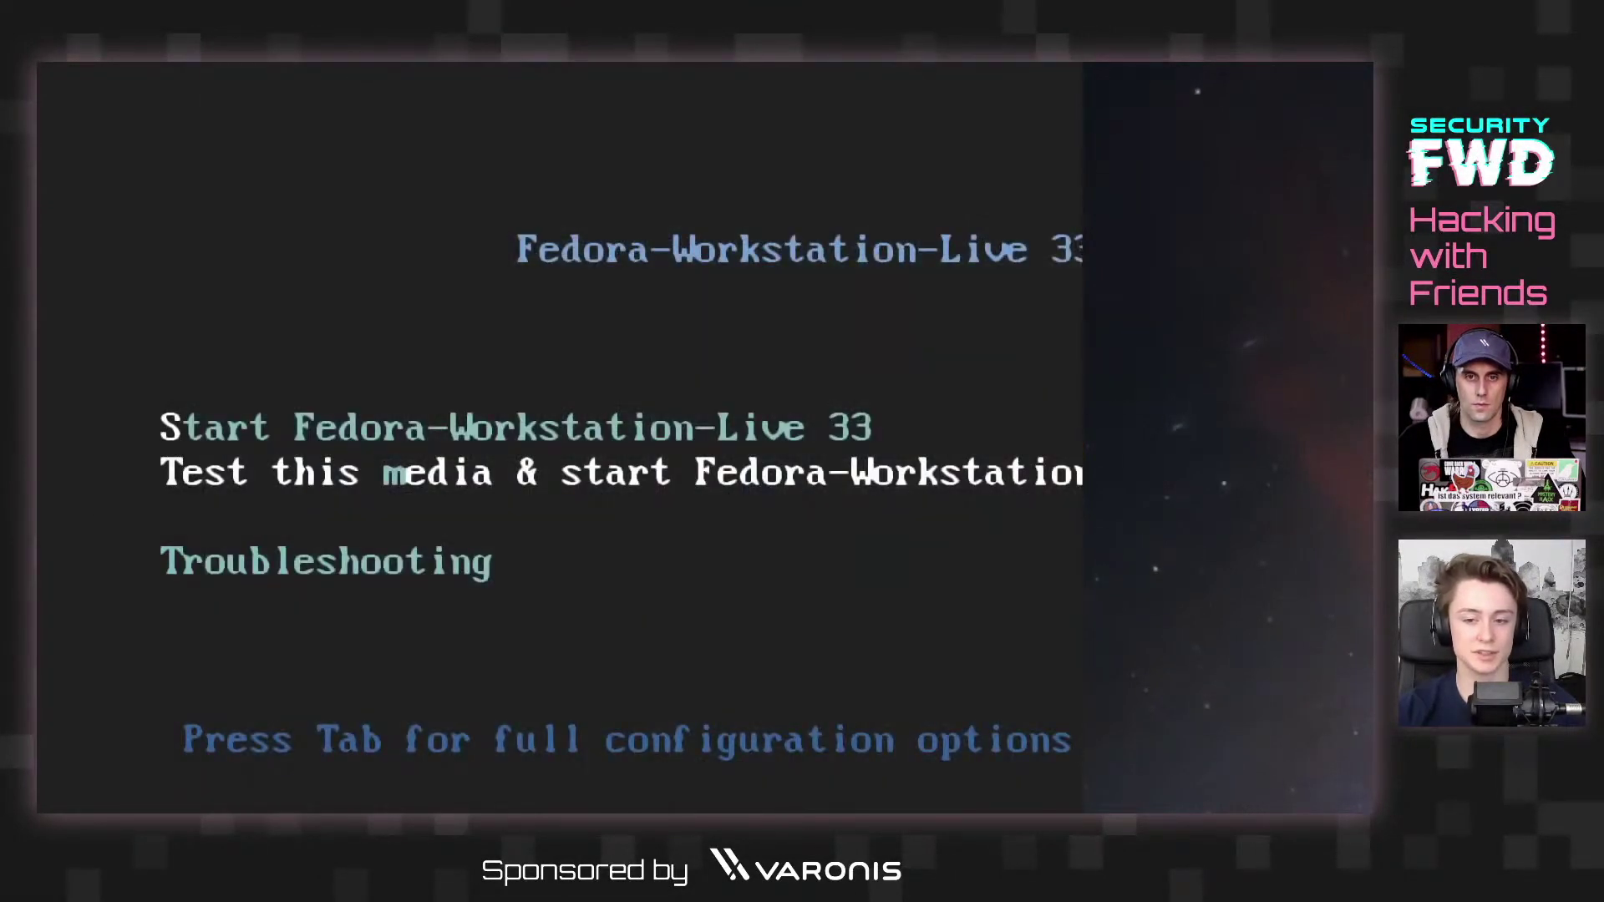
Step: Step through the boot menu entries and boot with "Test this media & start Fedora-Workstation-Live 33"
{"action": "key", "text": "Up"}
{"action": "key", "text": "Down"}
{"action": "key", "text": "Down"}
{"action": "key", "text": "Up"}
{"action": "key", "text": "Up"}
{"action": "key", "text": "Down"}
{"action": "key", "text": "Down"}
{"action": "key", "text": "Up"}
{"action": "key", "text": "Up"}
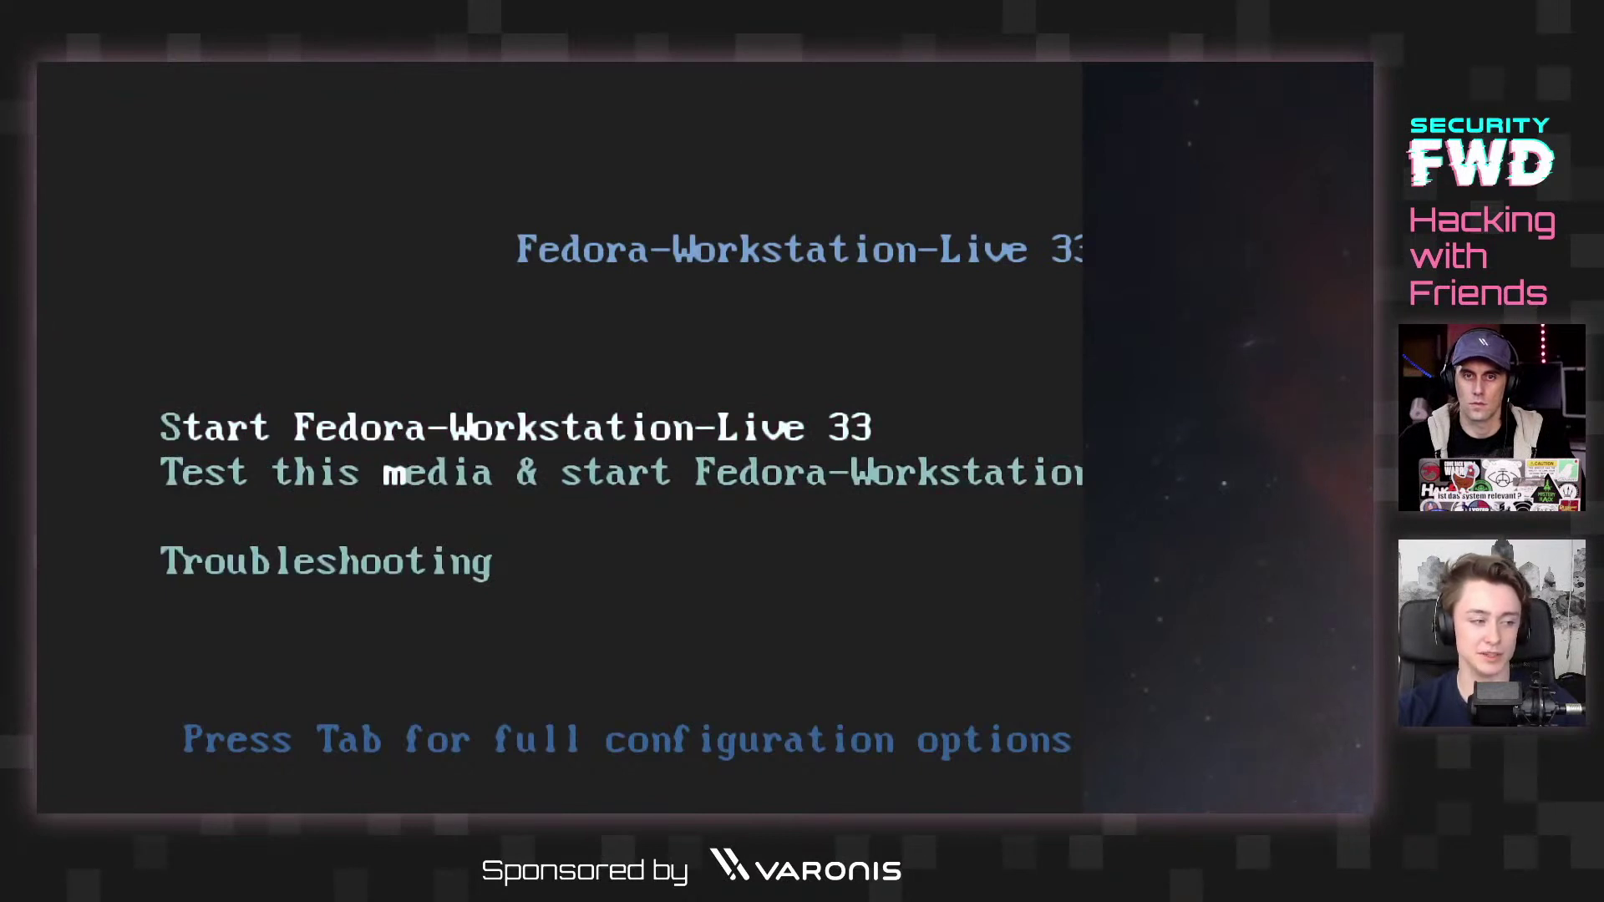
{"action": "key", "text": "Down"}
{"action": "key", "text": "Down"}
{"action": "key", "text": "Up"}
{"action": "key", "text": "Up"}
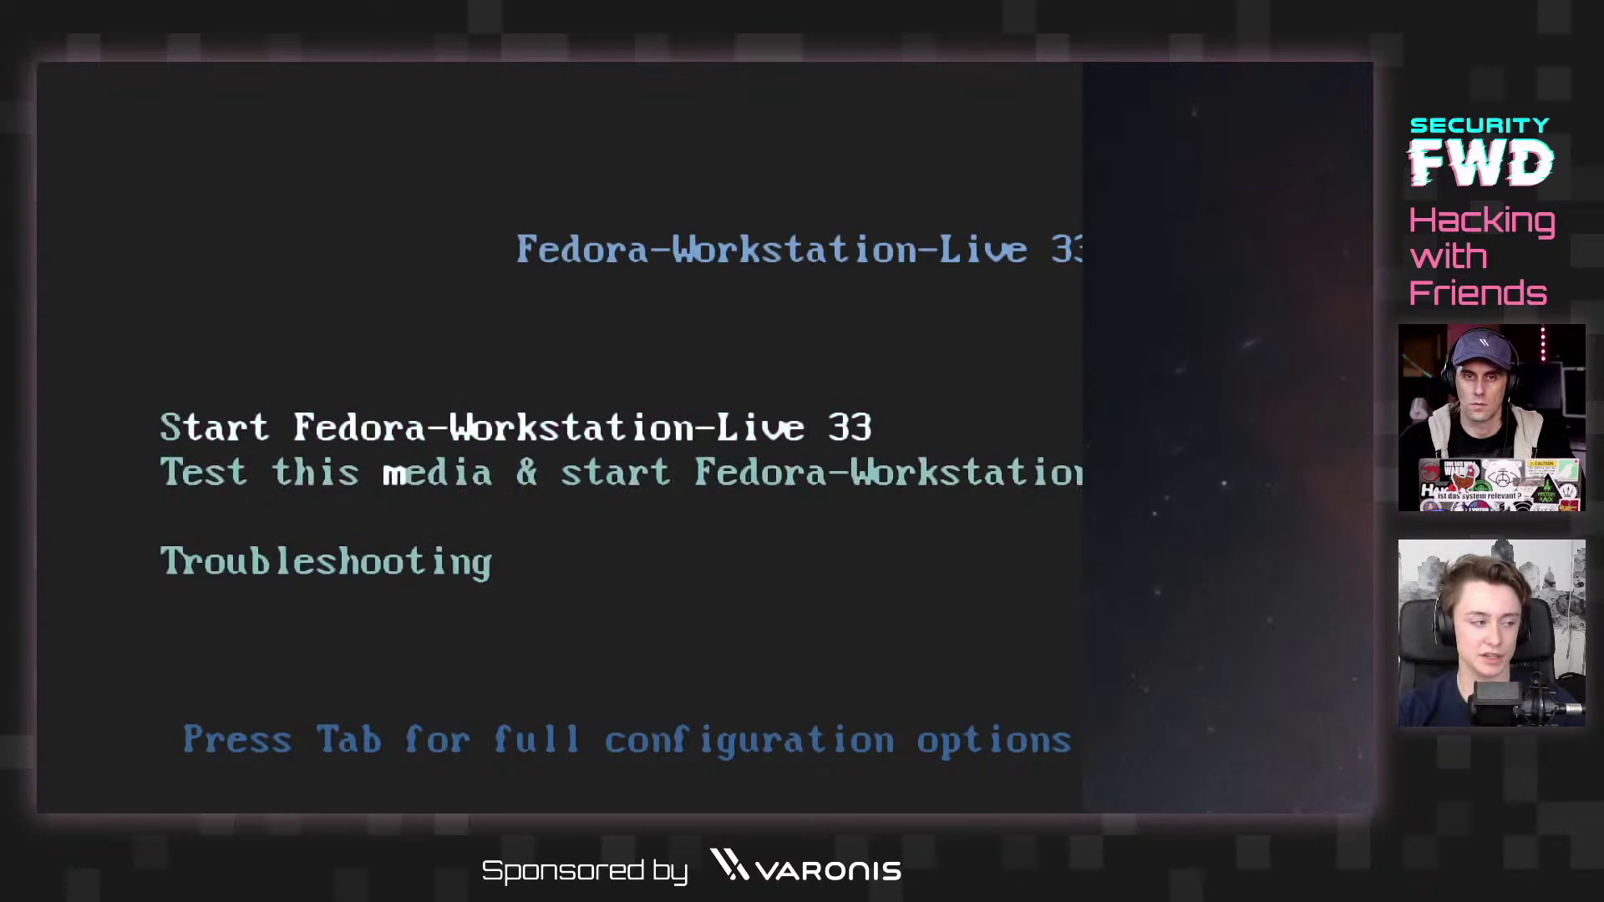
{"action": "key", "text": "Down"}
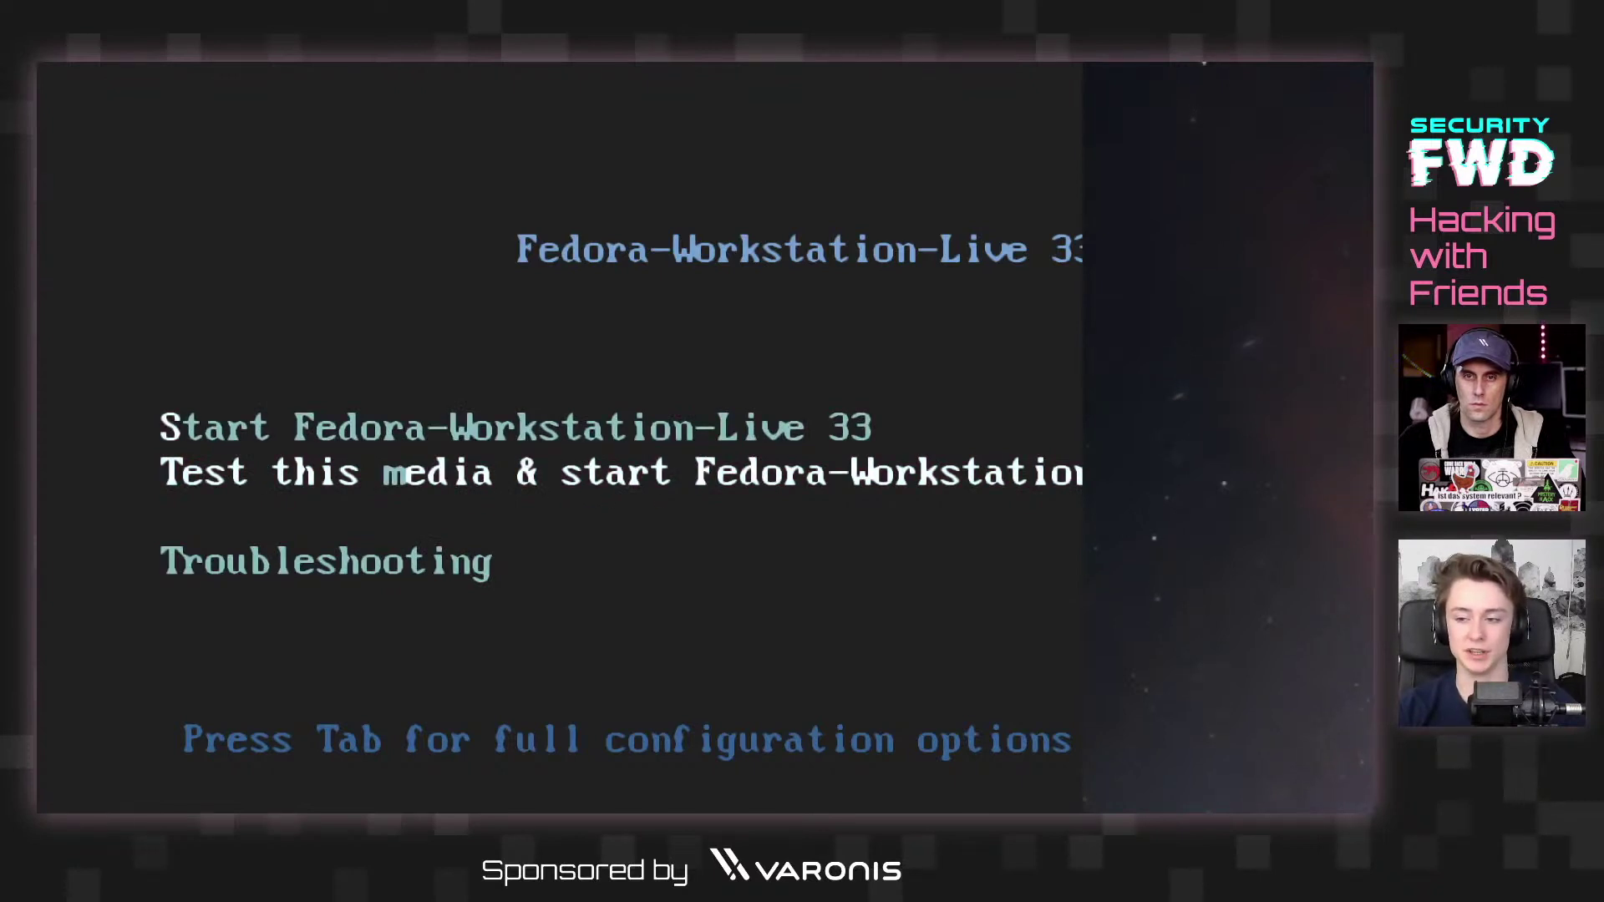
{"action": "key", "text": "Return"}
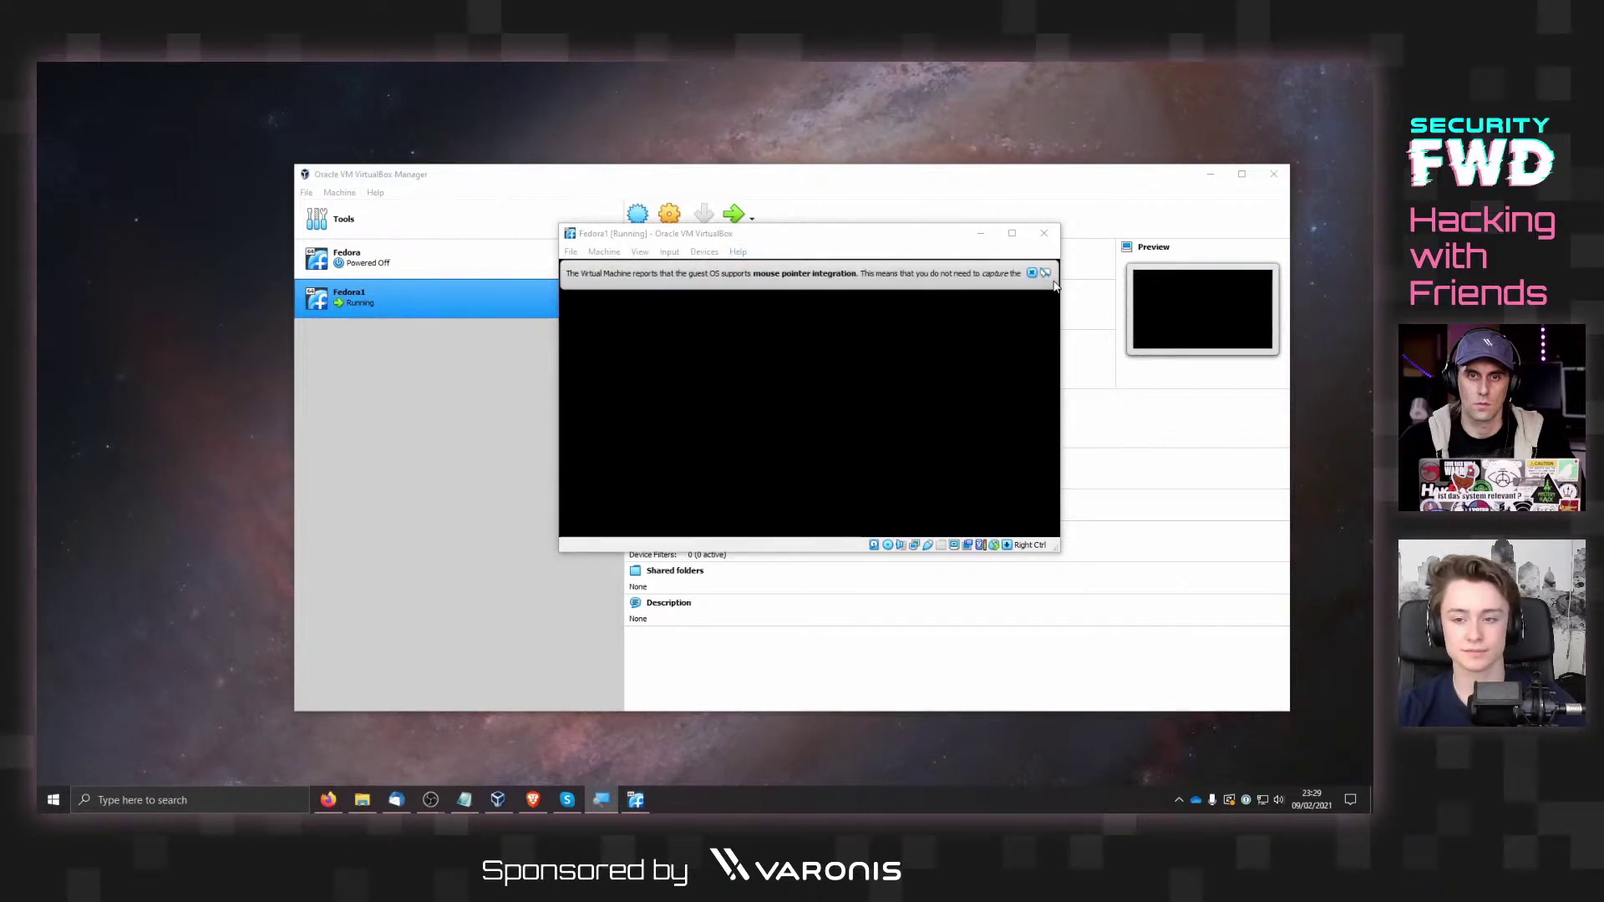
Step: Dismiss the mouse integration notice, maximize the Fedora1 window and return from the Activities overview to the Welcome to Fedora window
{"action": "left_click", "coordinate": [1031, 273]}
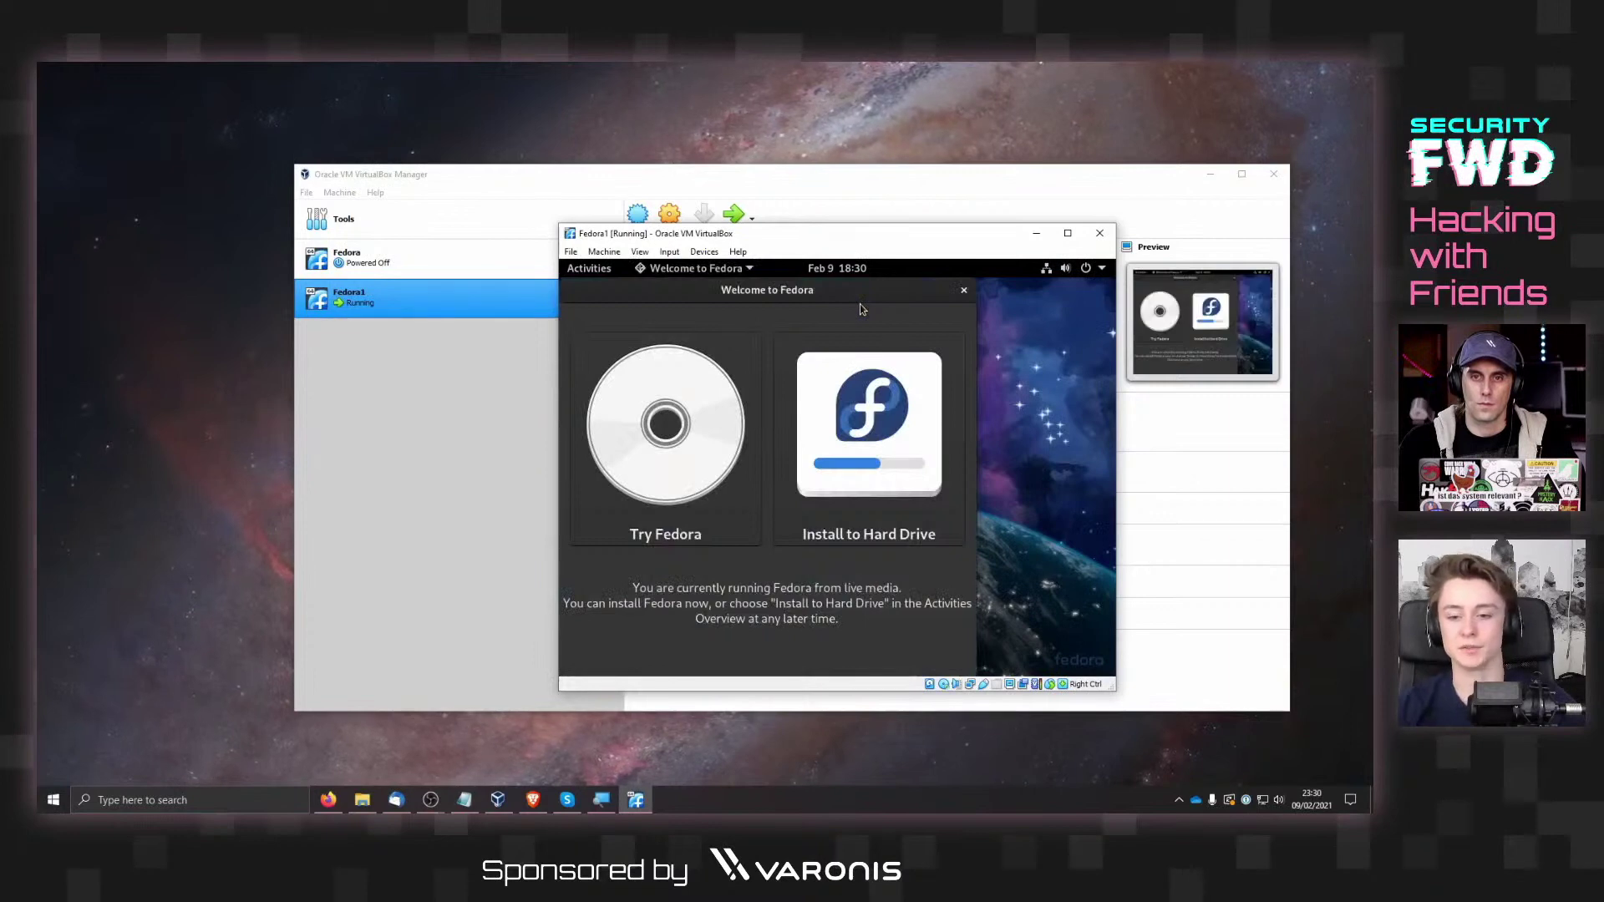
{"action": "left_click", "coordinate": [1067, 233]}
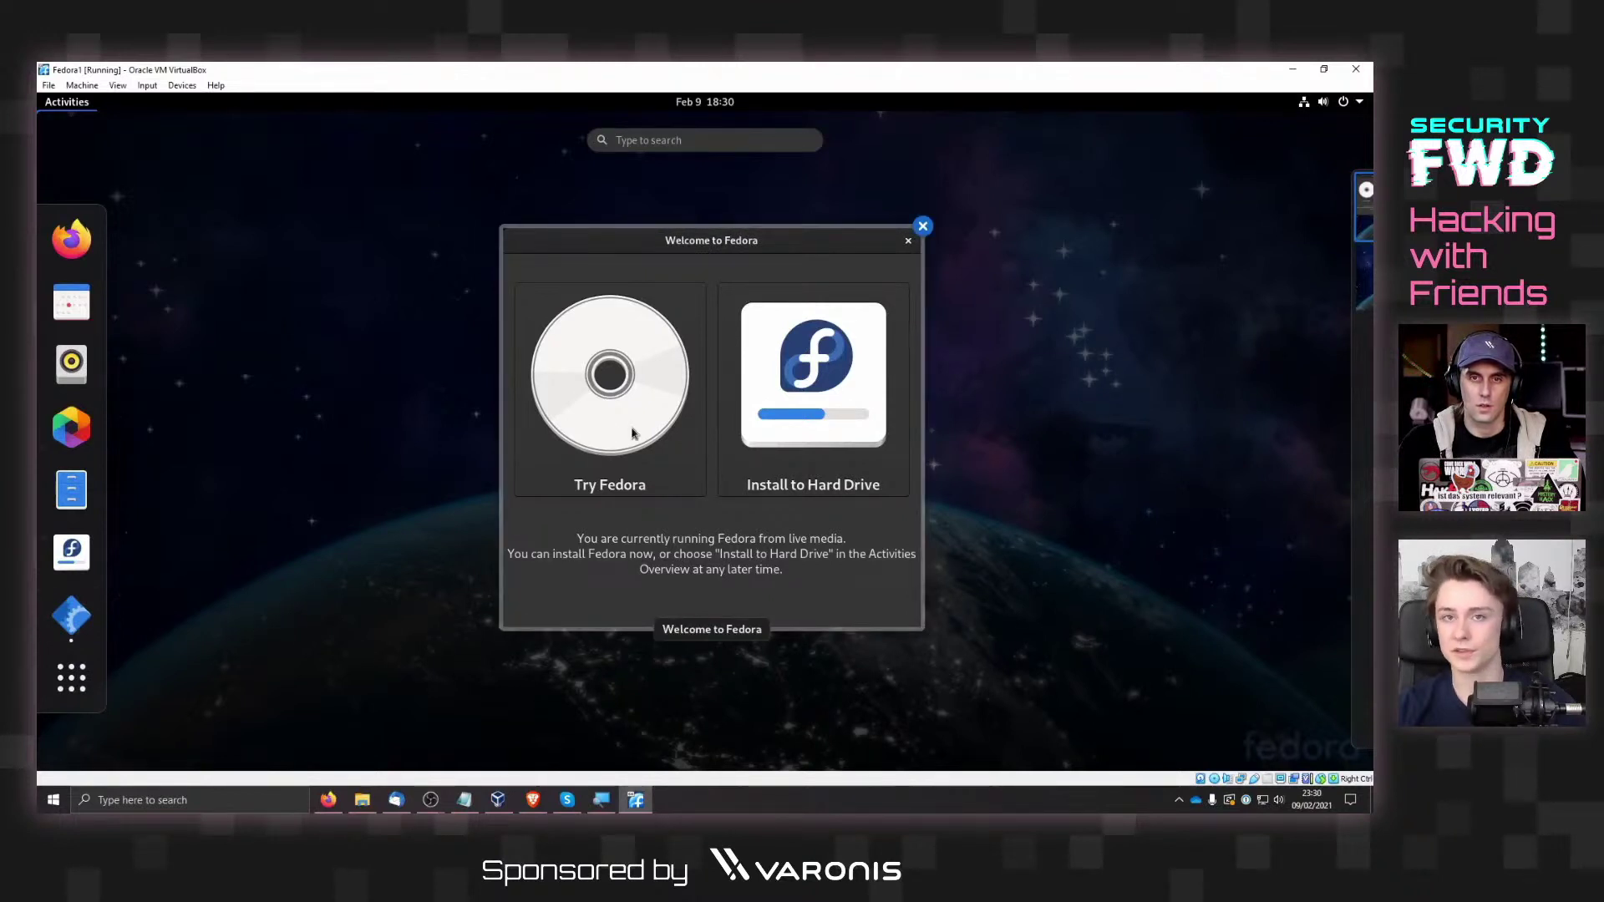
{"action": "left_click", "coordinate": [808, 451]}
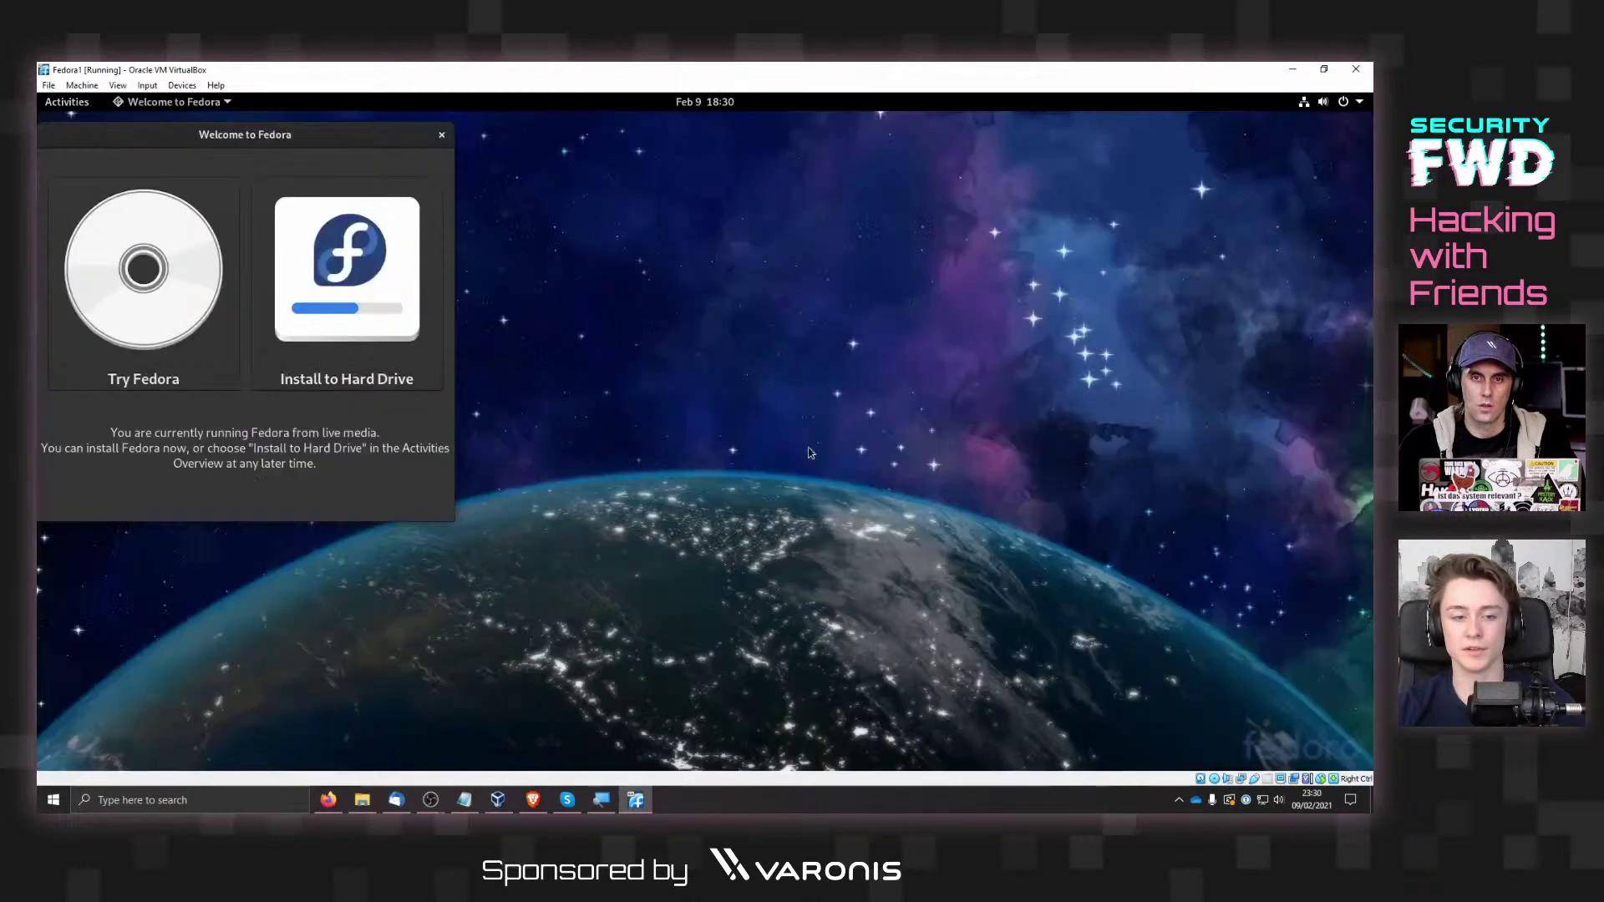
Step: Launch Fedora's Install to Hard Drive and continue with English (United States) as the installation language
{"action": "left_click", "coordinate": [384, 310]}
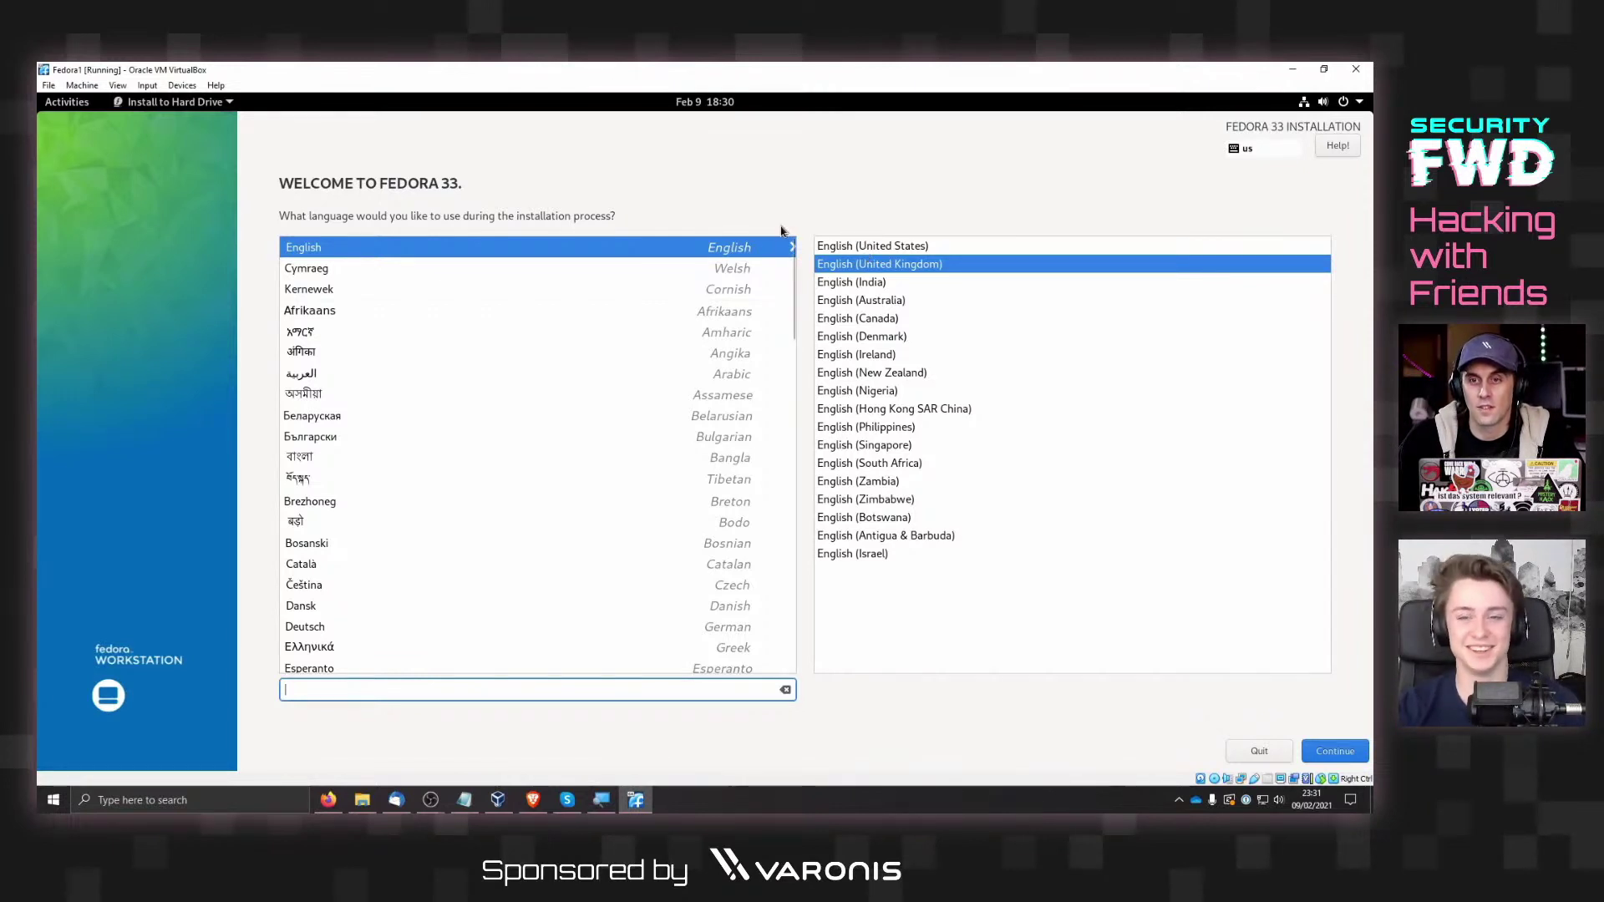
{"action": "left_click", "coordinate": [843, 248]}
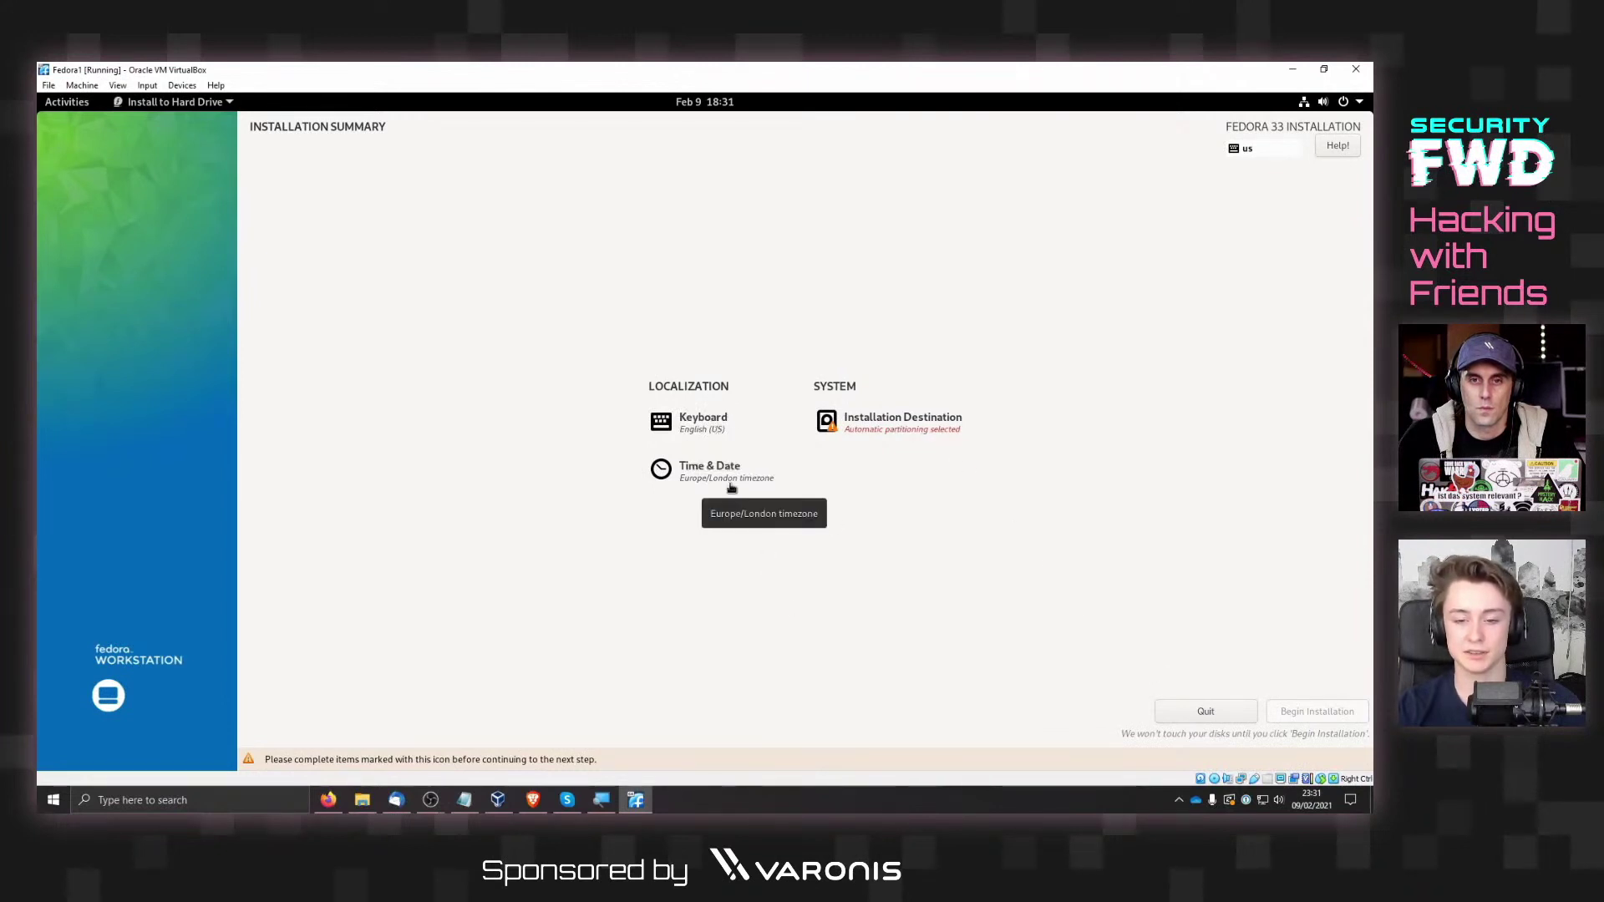
Step: Enable data encryption for the installation destination, then enter, confirm and save the disk encryption passphrase
{"action": "left_click", "coordinate": [924, 439]}
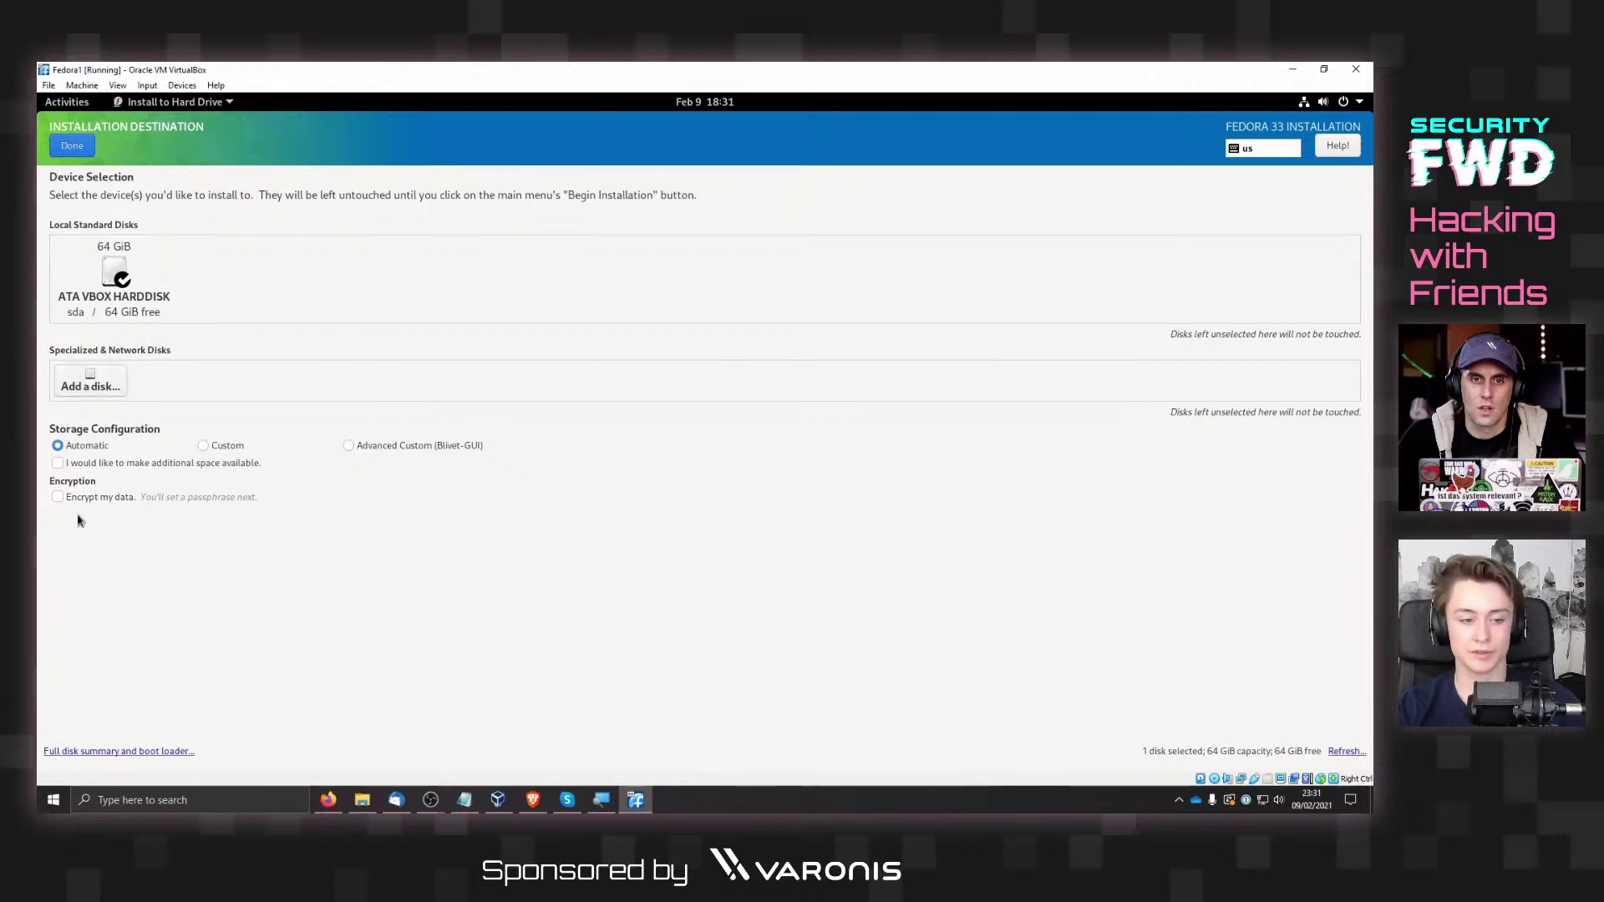
{"action": "left_click", "coordinate": [57, 497]}
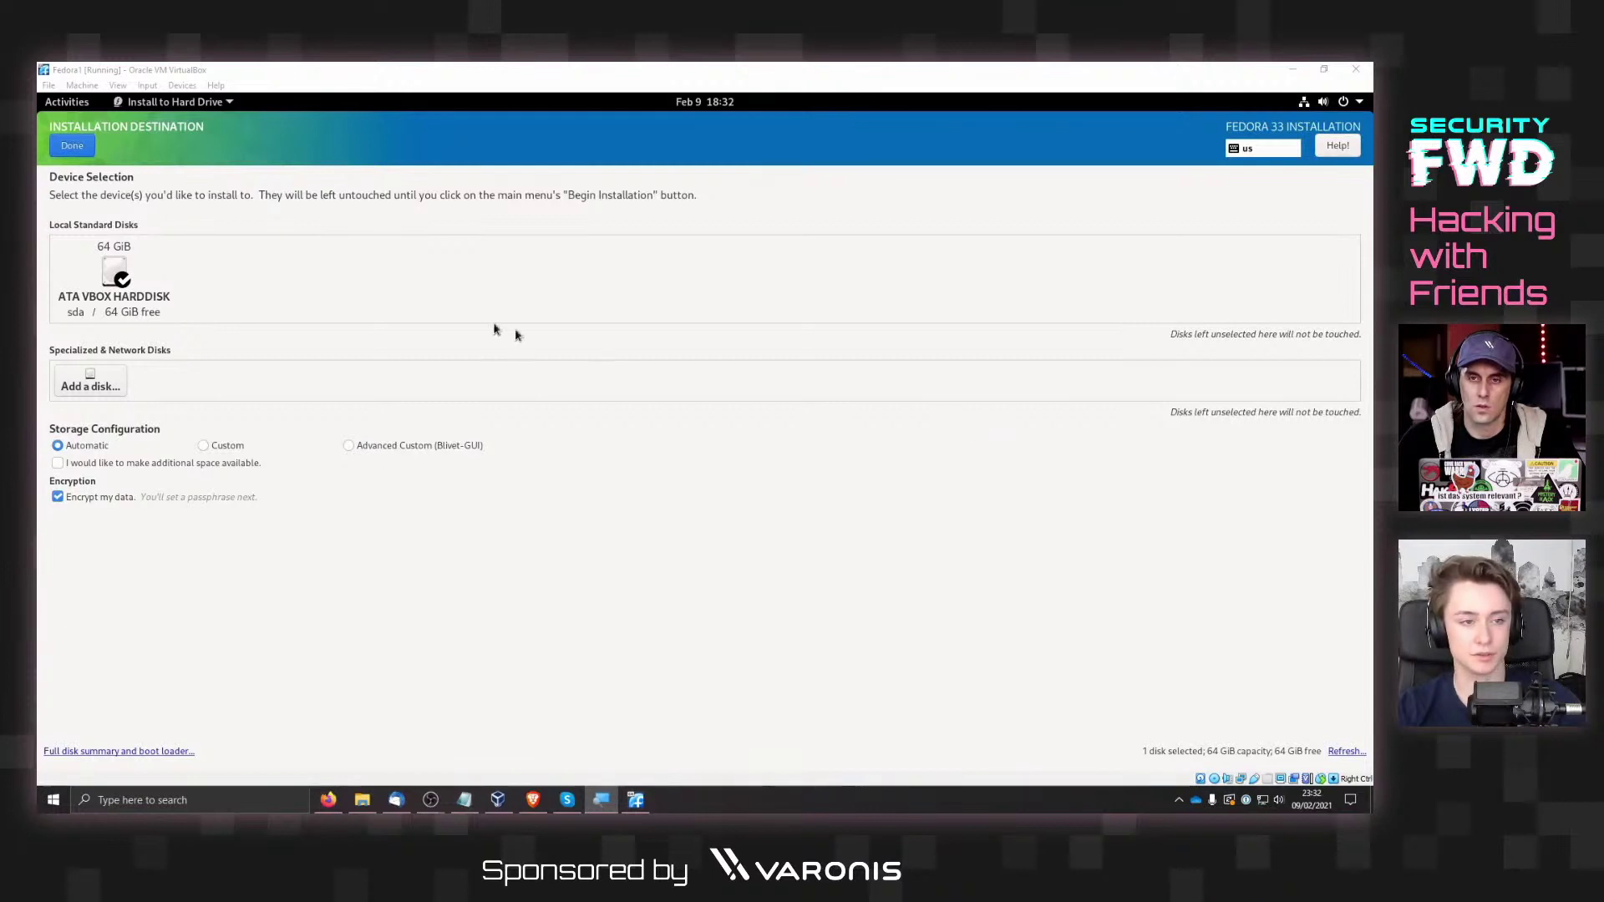
{"action": "left_click", "coordinate": [70, 150]}
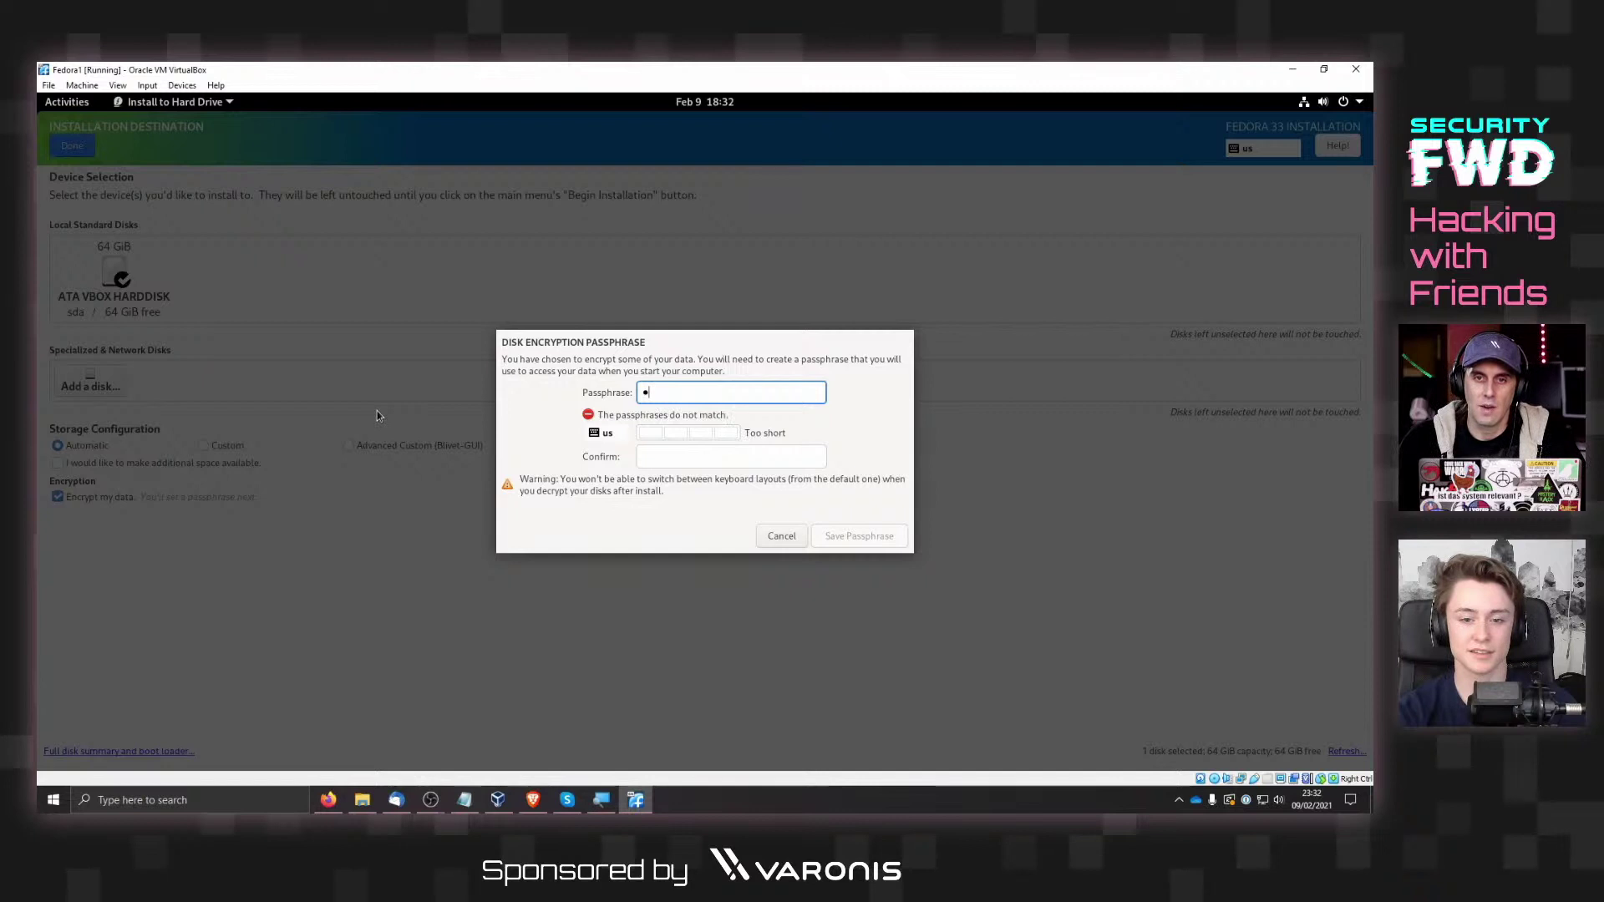
{"action": "type", "text": "******"}
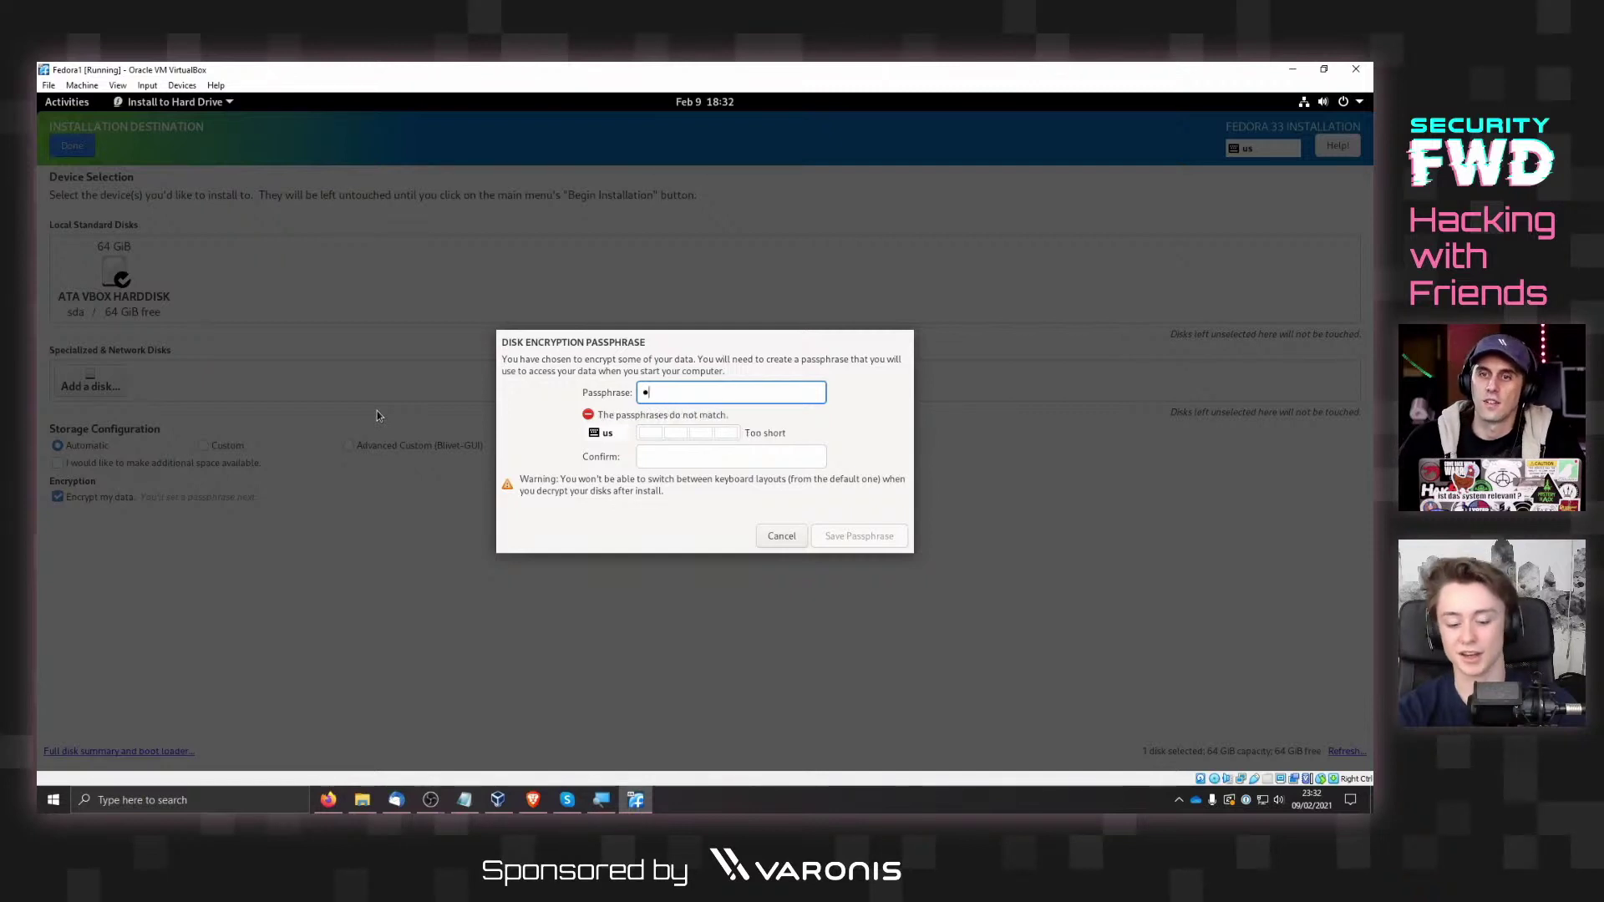
{"action": "key", "text": "Tab"}
{"action": "type", "text": "******"}
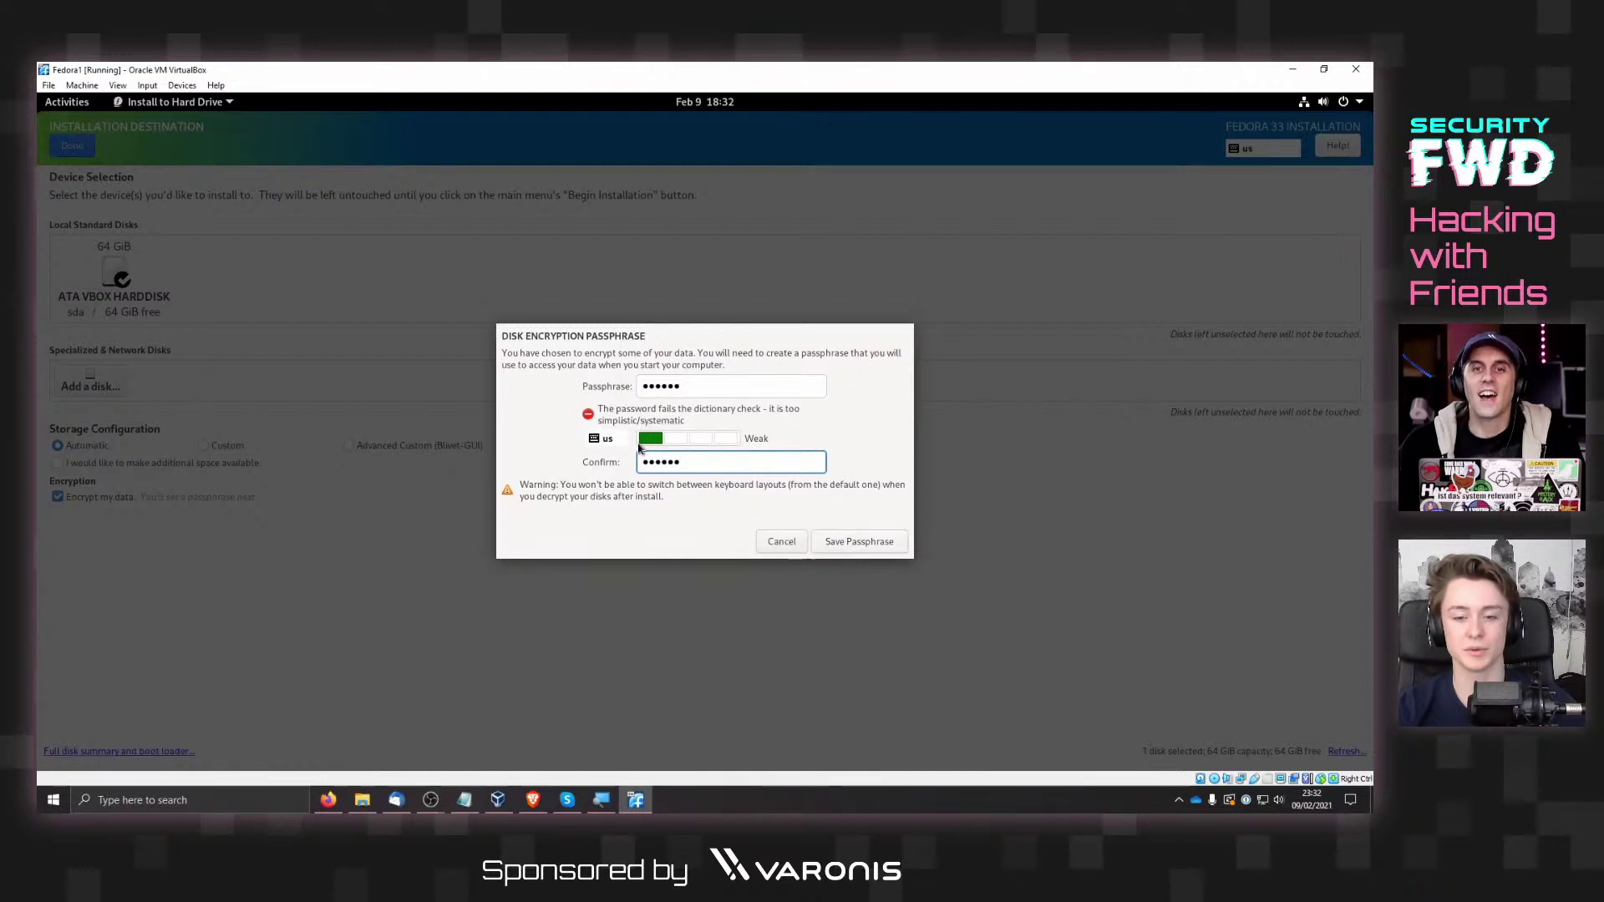
{"action": "left_click", "coordinate": [879, 546]}
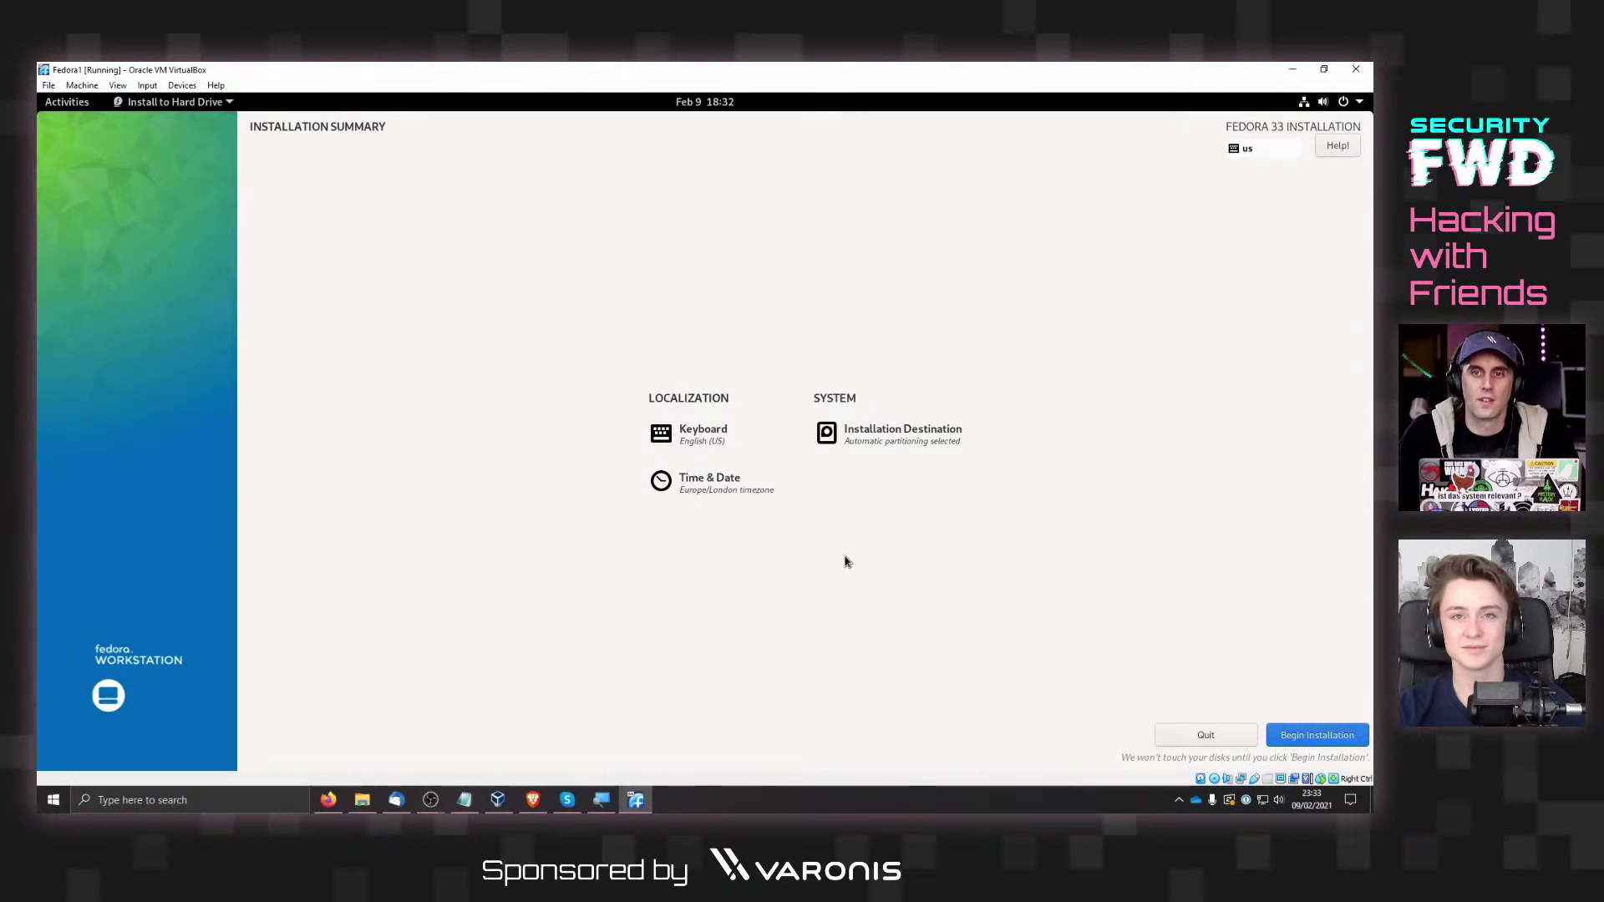
Step: Begin the Fedora installation and switch the Fedora1 virtual machine window to Scaled Mode
{"action": "left_click", "coordinate": [1328, 733]}
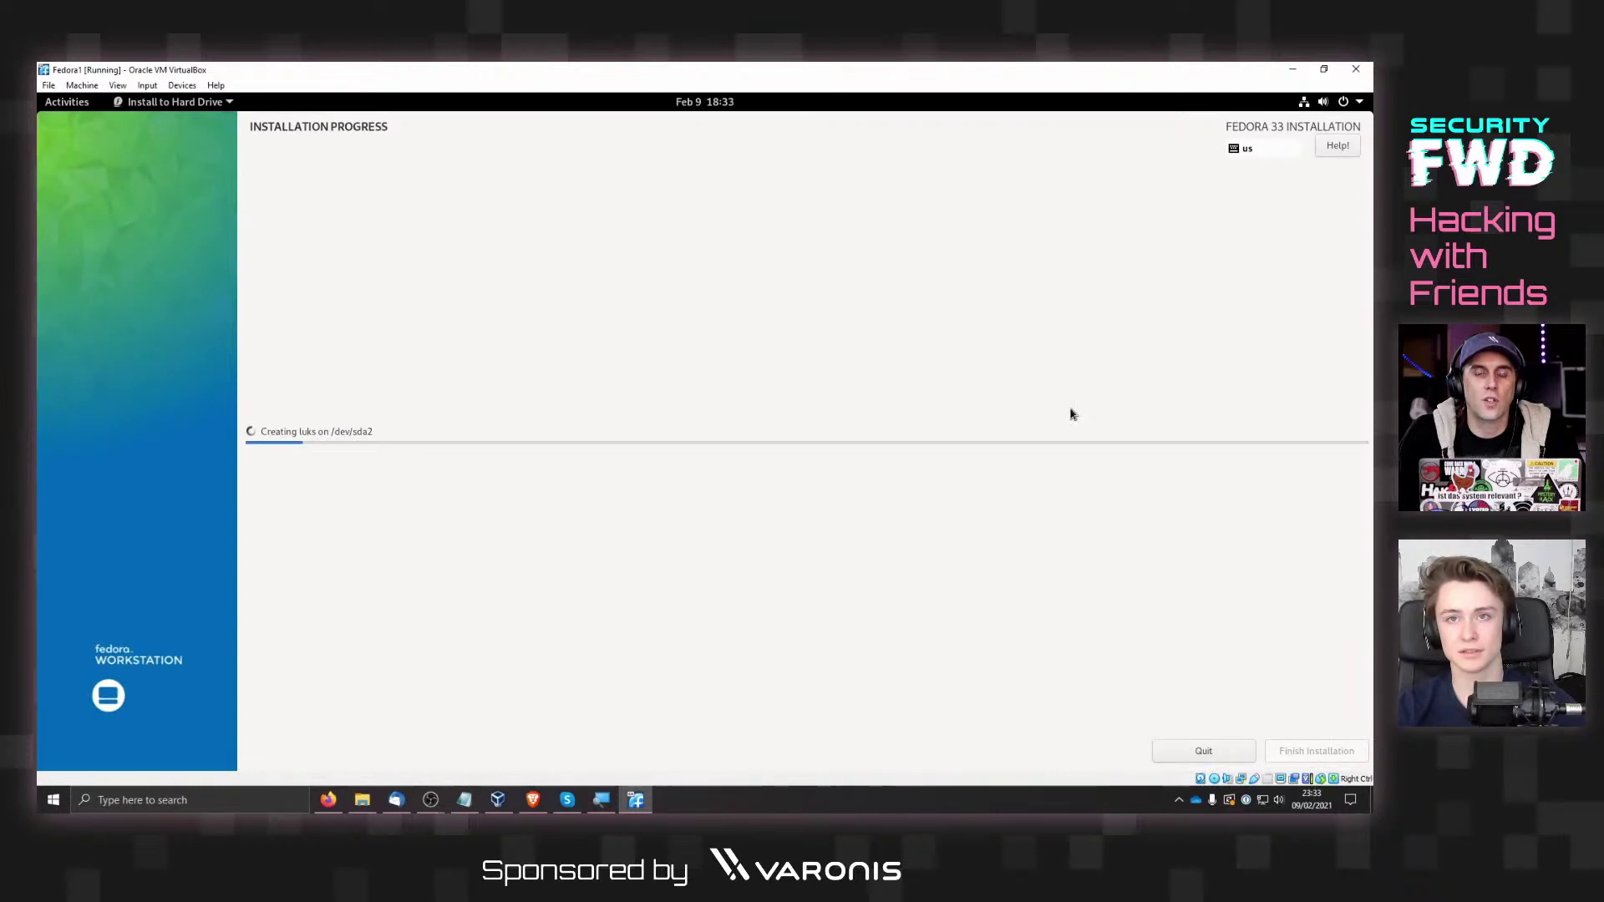
{"action": "double_click", "coordinate": [380, 80]}
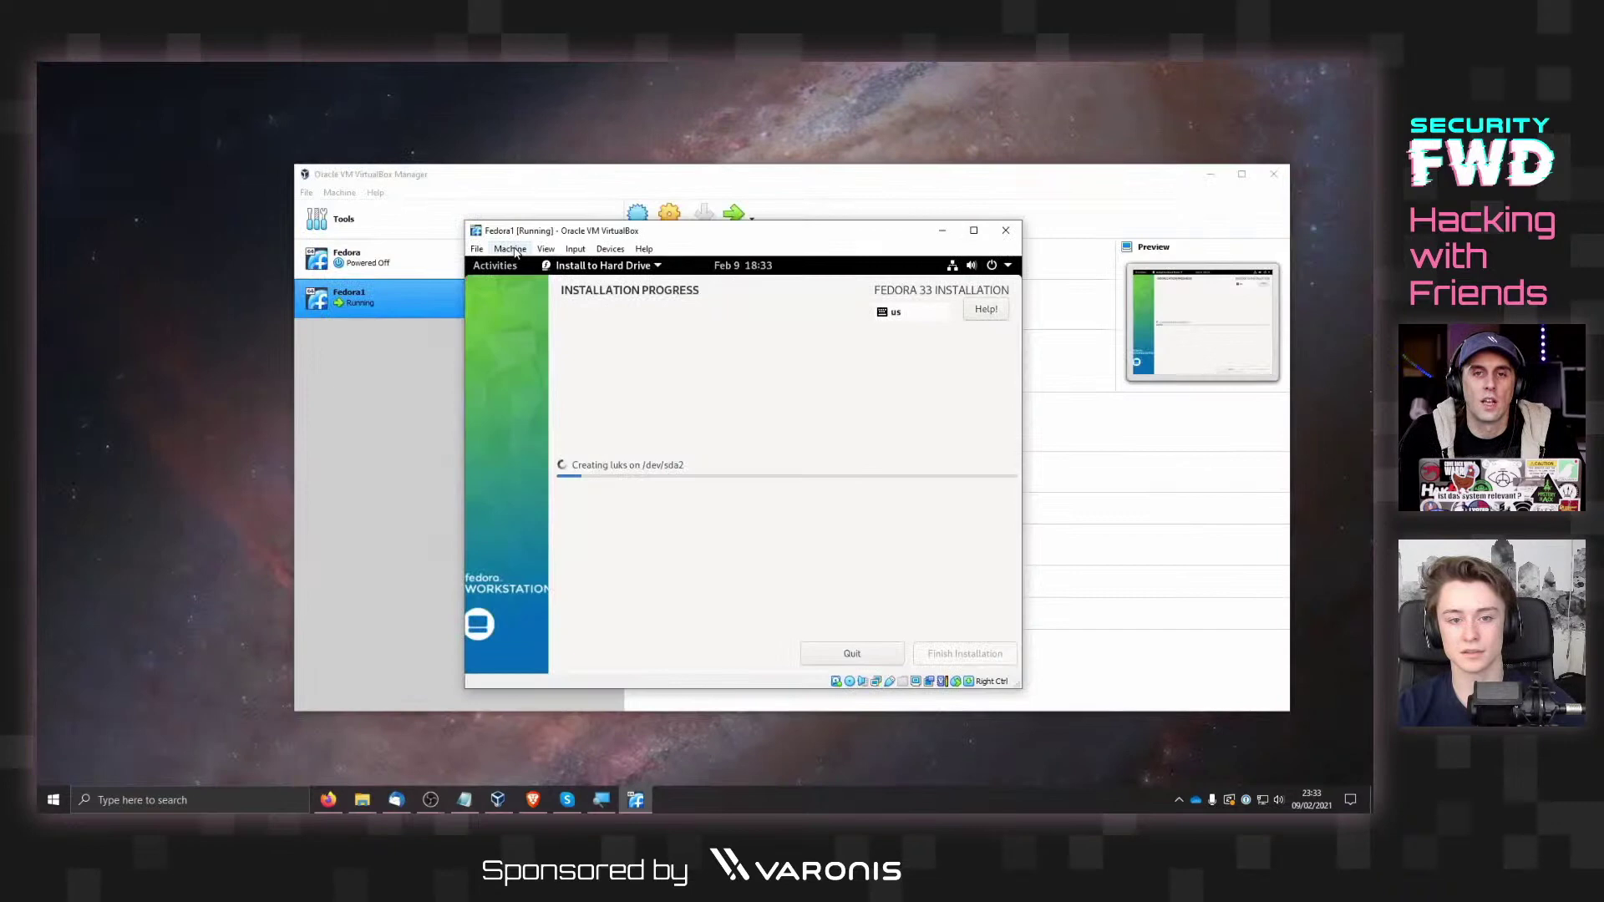
{"action": "left_click", "coordinate": [545, 249]}
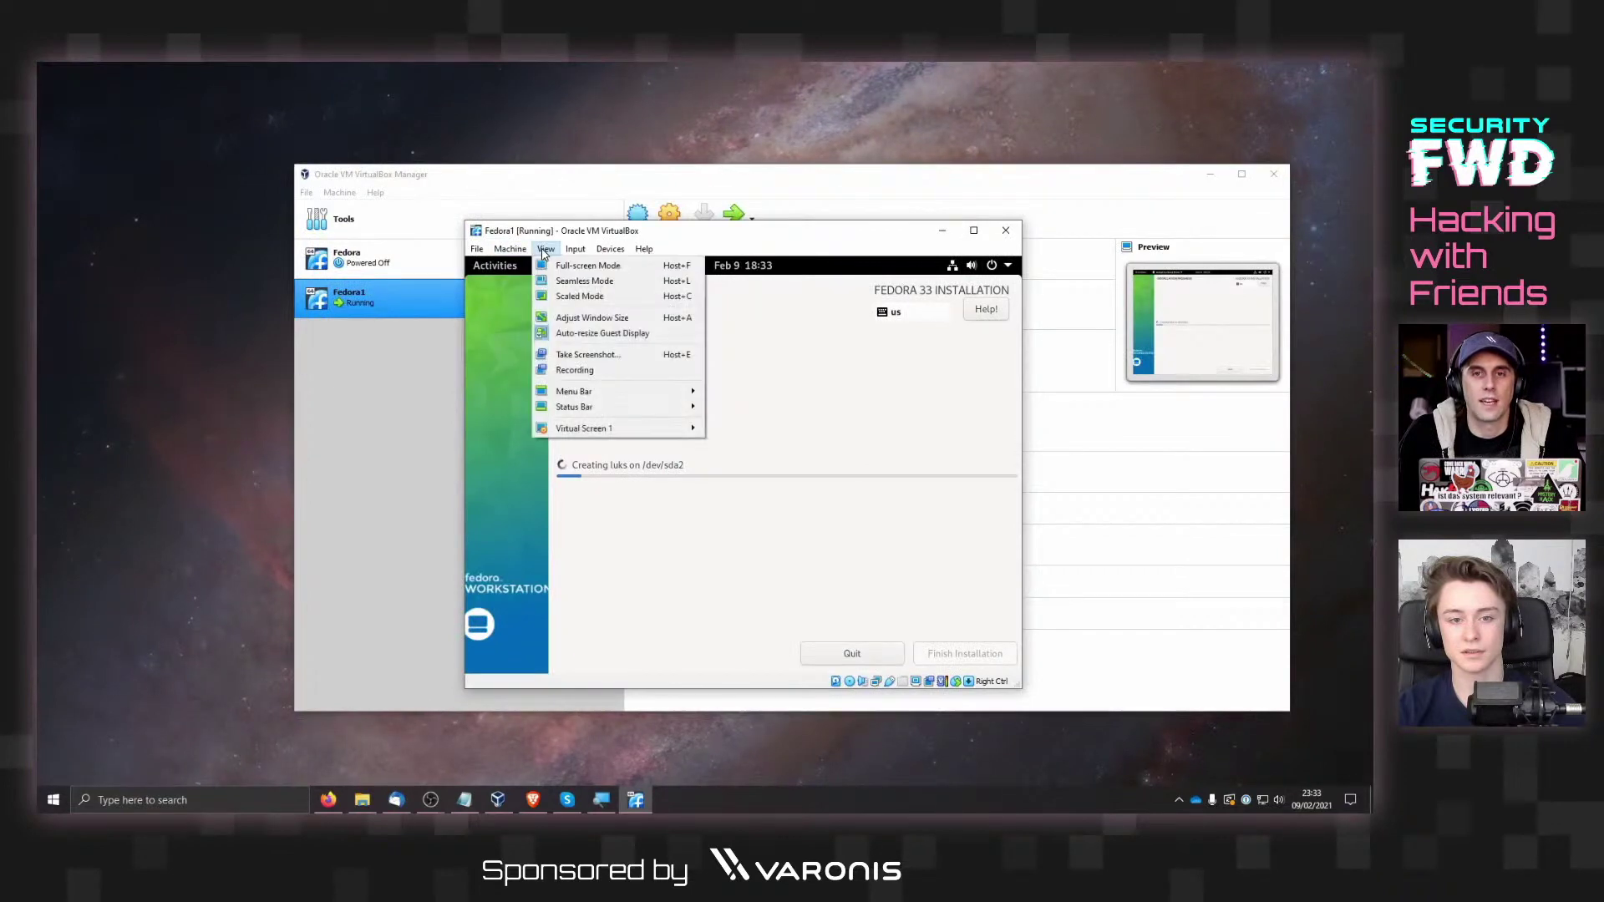
{"action": "left_click", "coordinate": [590, 297]}
{"action": "left_click", "coordinate": [716, 518]}
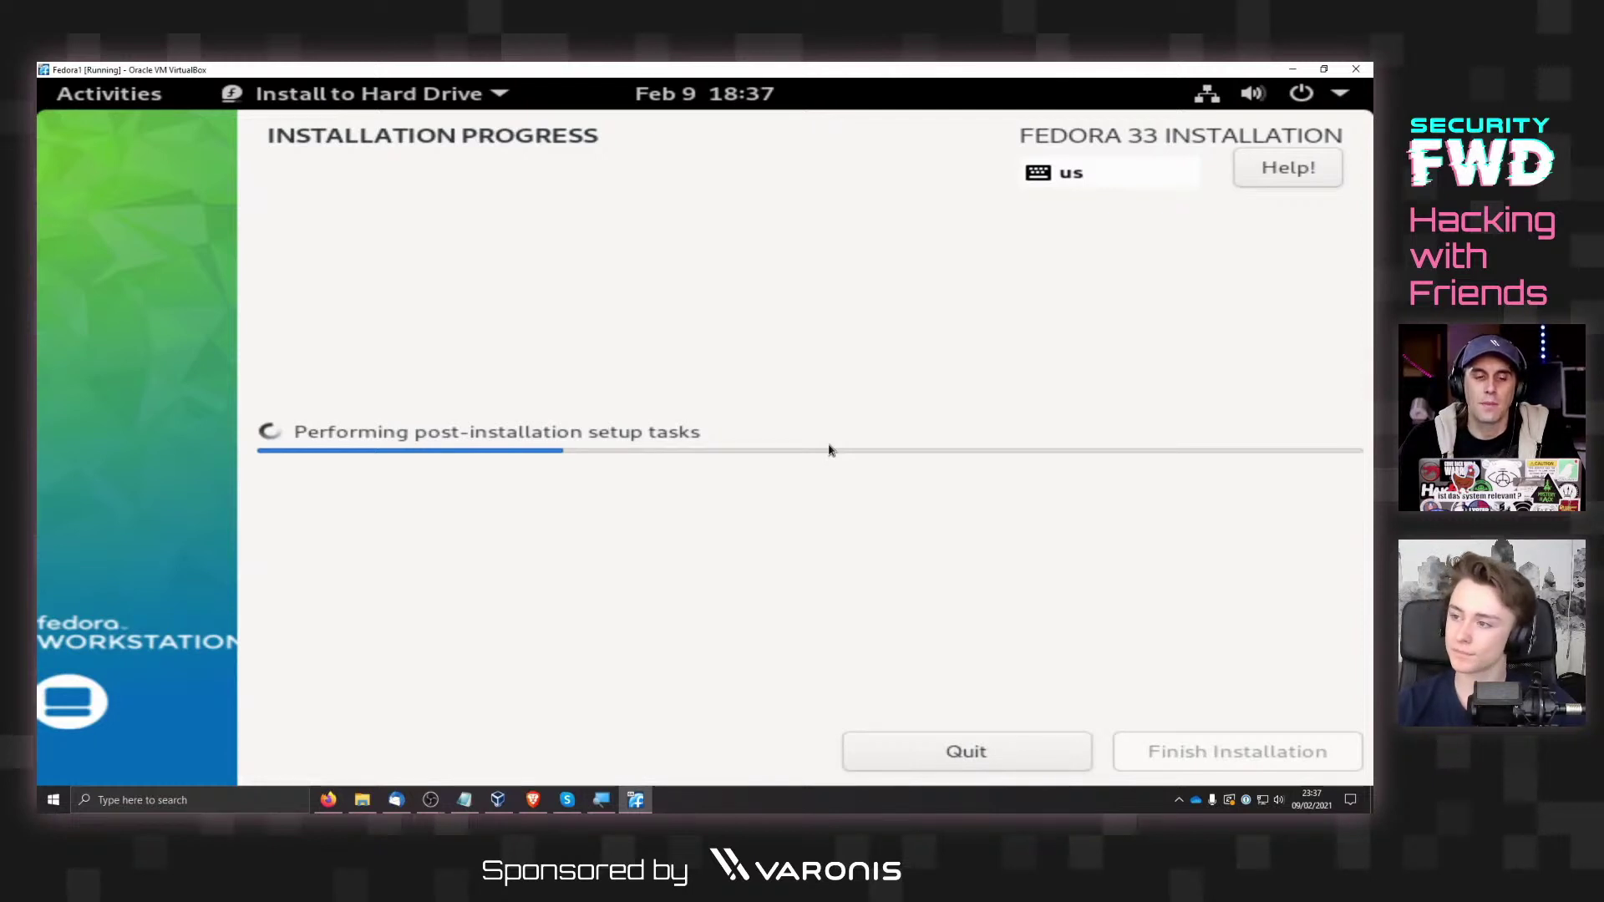
{"action": "key", "text": "alt+Tab"}
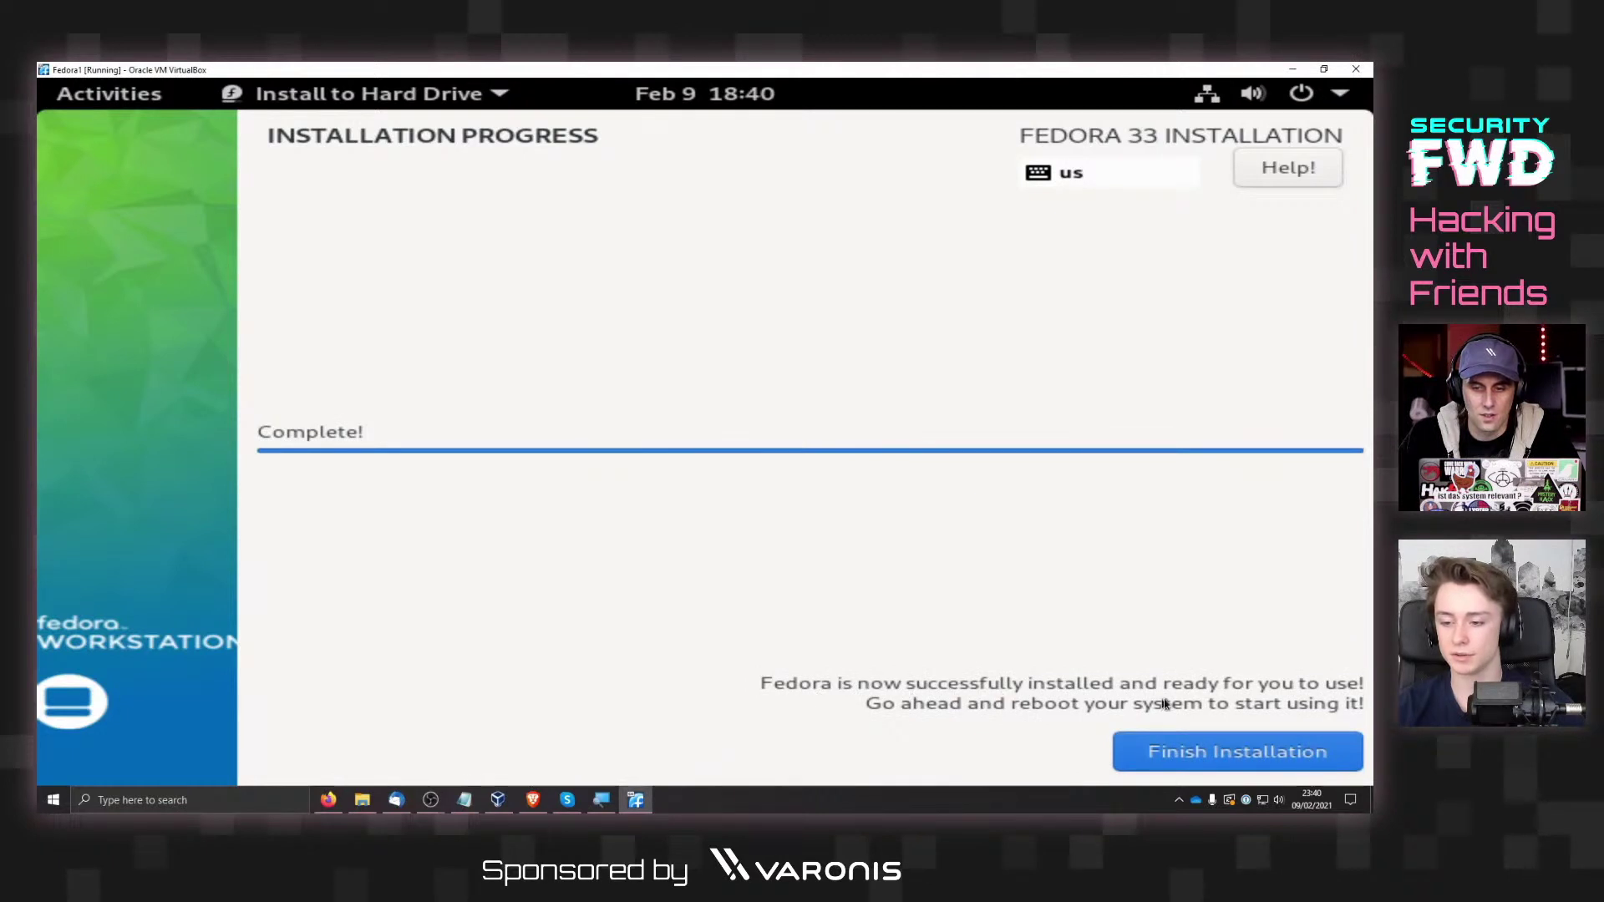
Step: Finish the completed Fedora installation and restart the live system
{"action": "left_click", "coordinate": [1205, 760]}
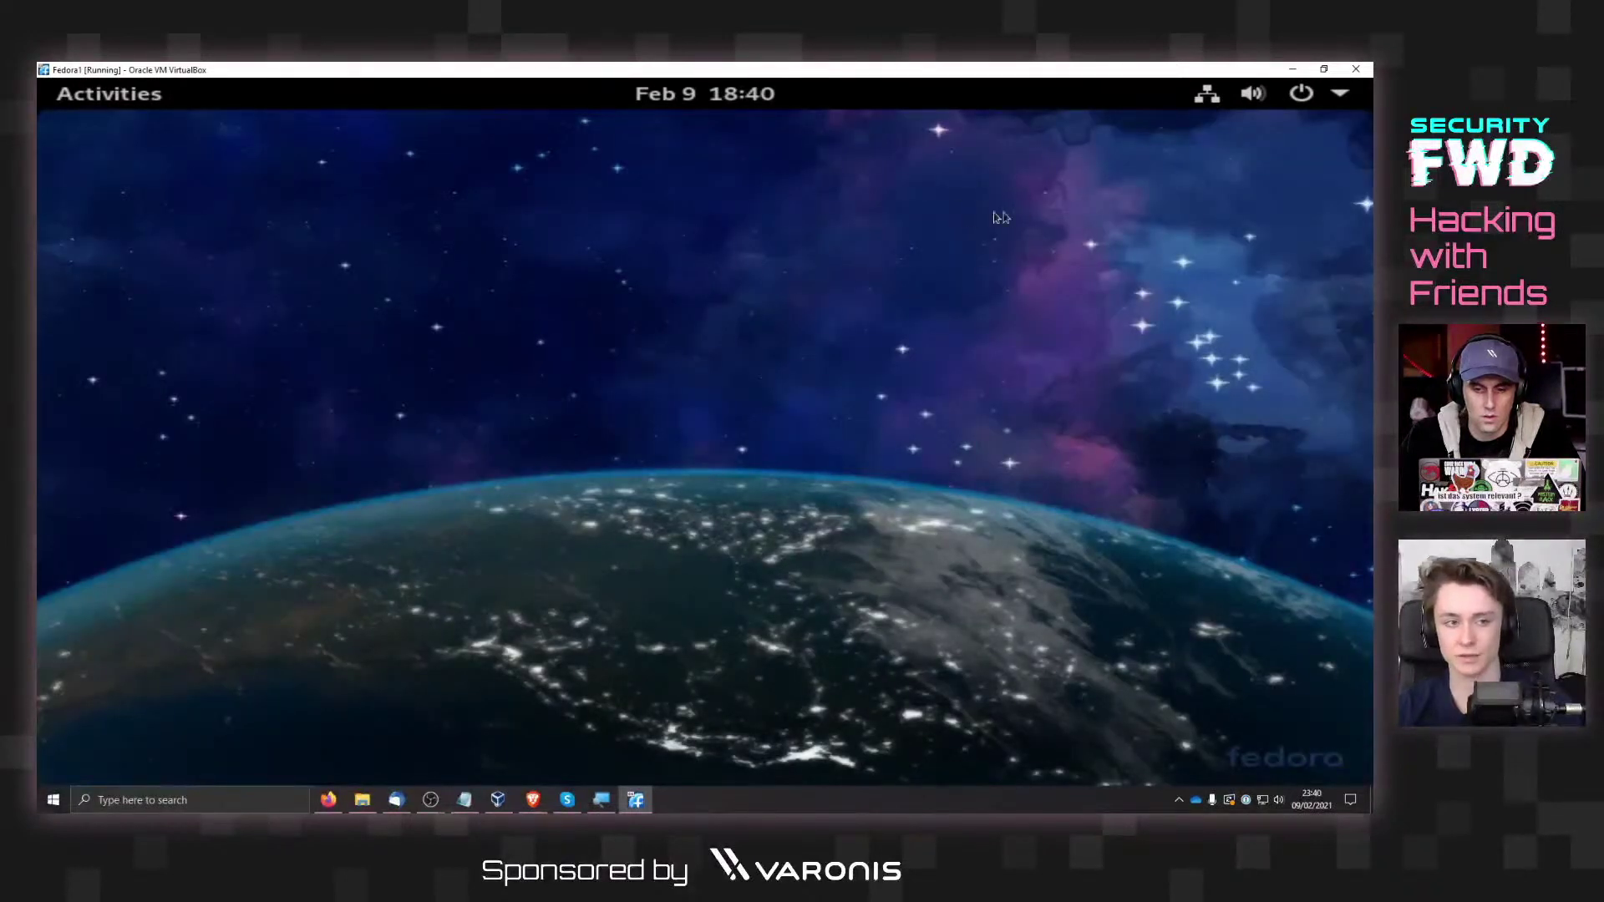
{"action": "left_click", "coordinate": [1347, 102]}
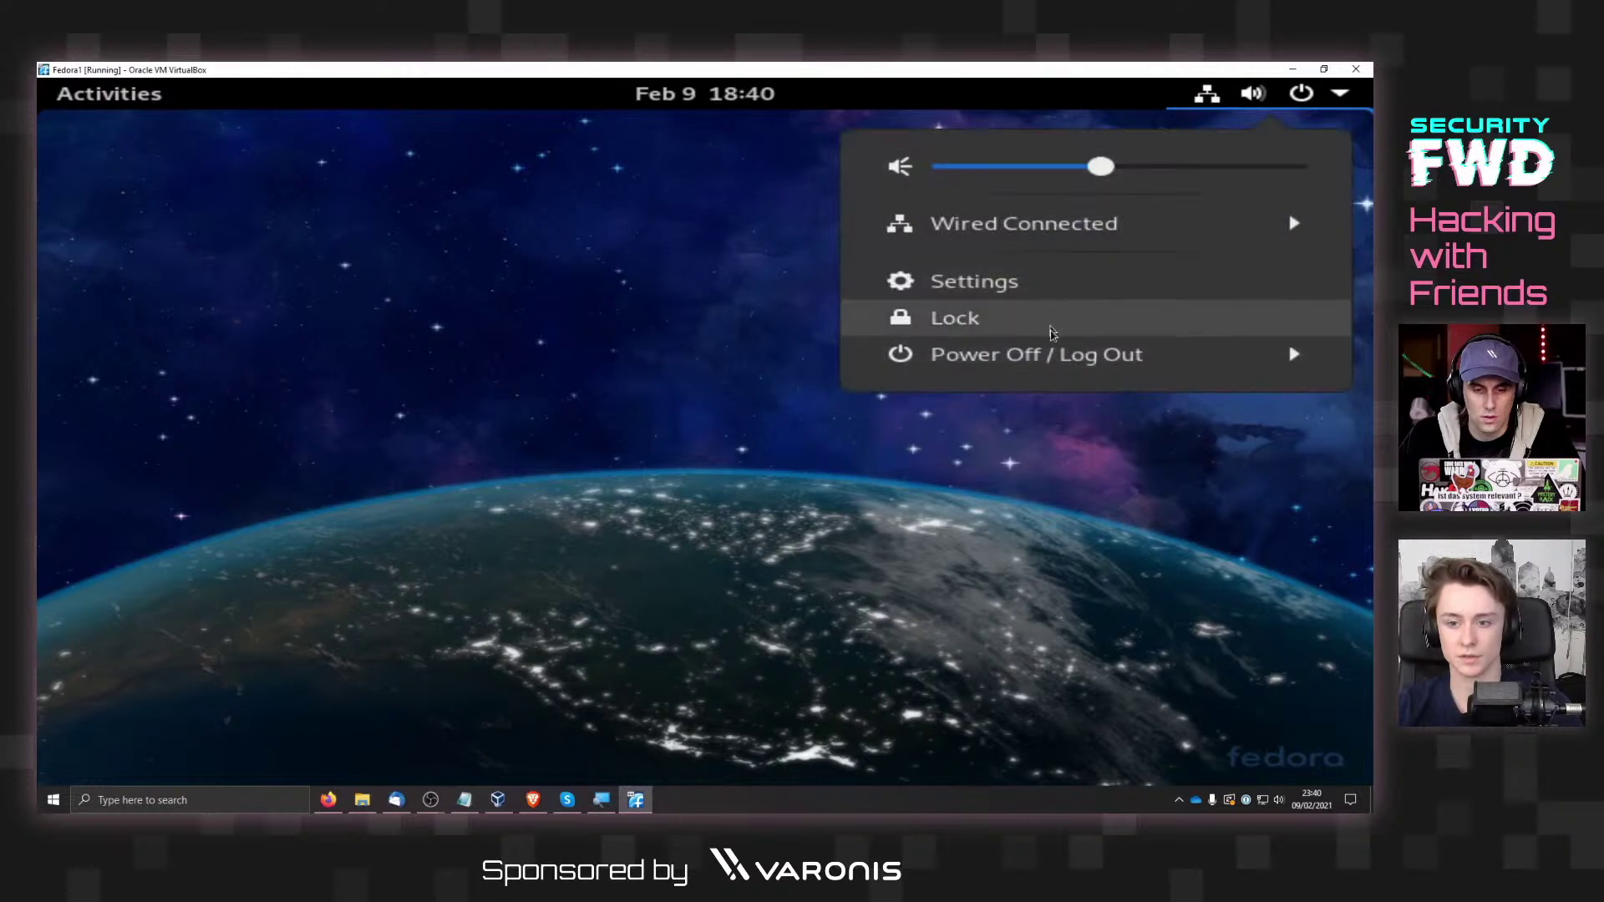
{"action": "left_click", "coordinate": [1044, 355]}
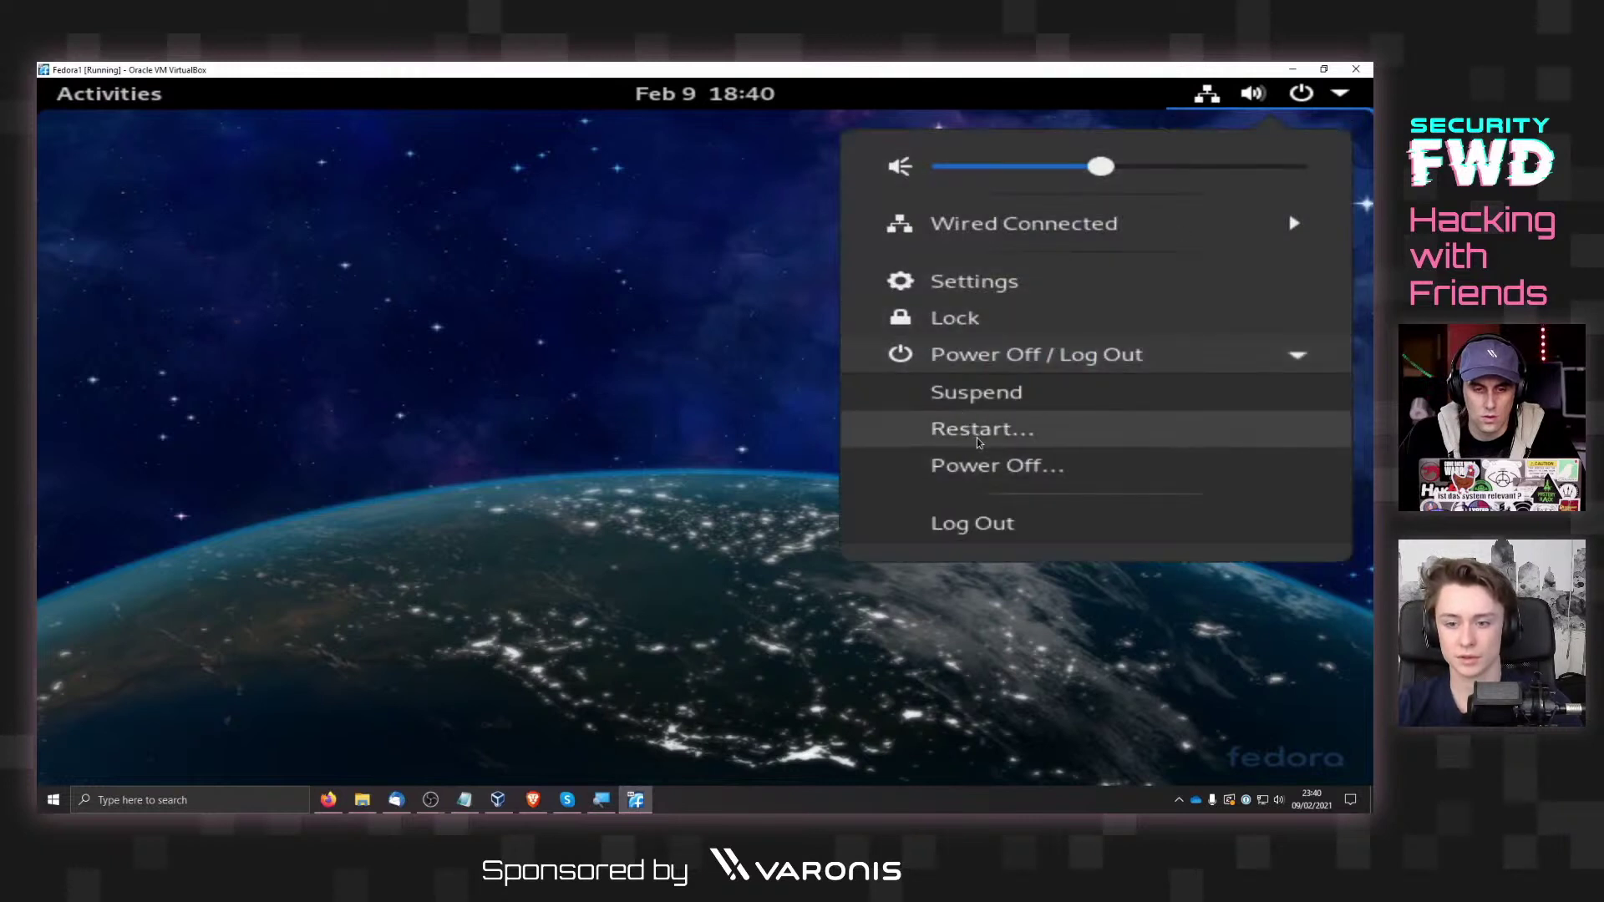
{"action": "left_click", "coordinate": [976, 392]}
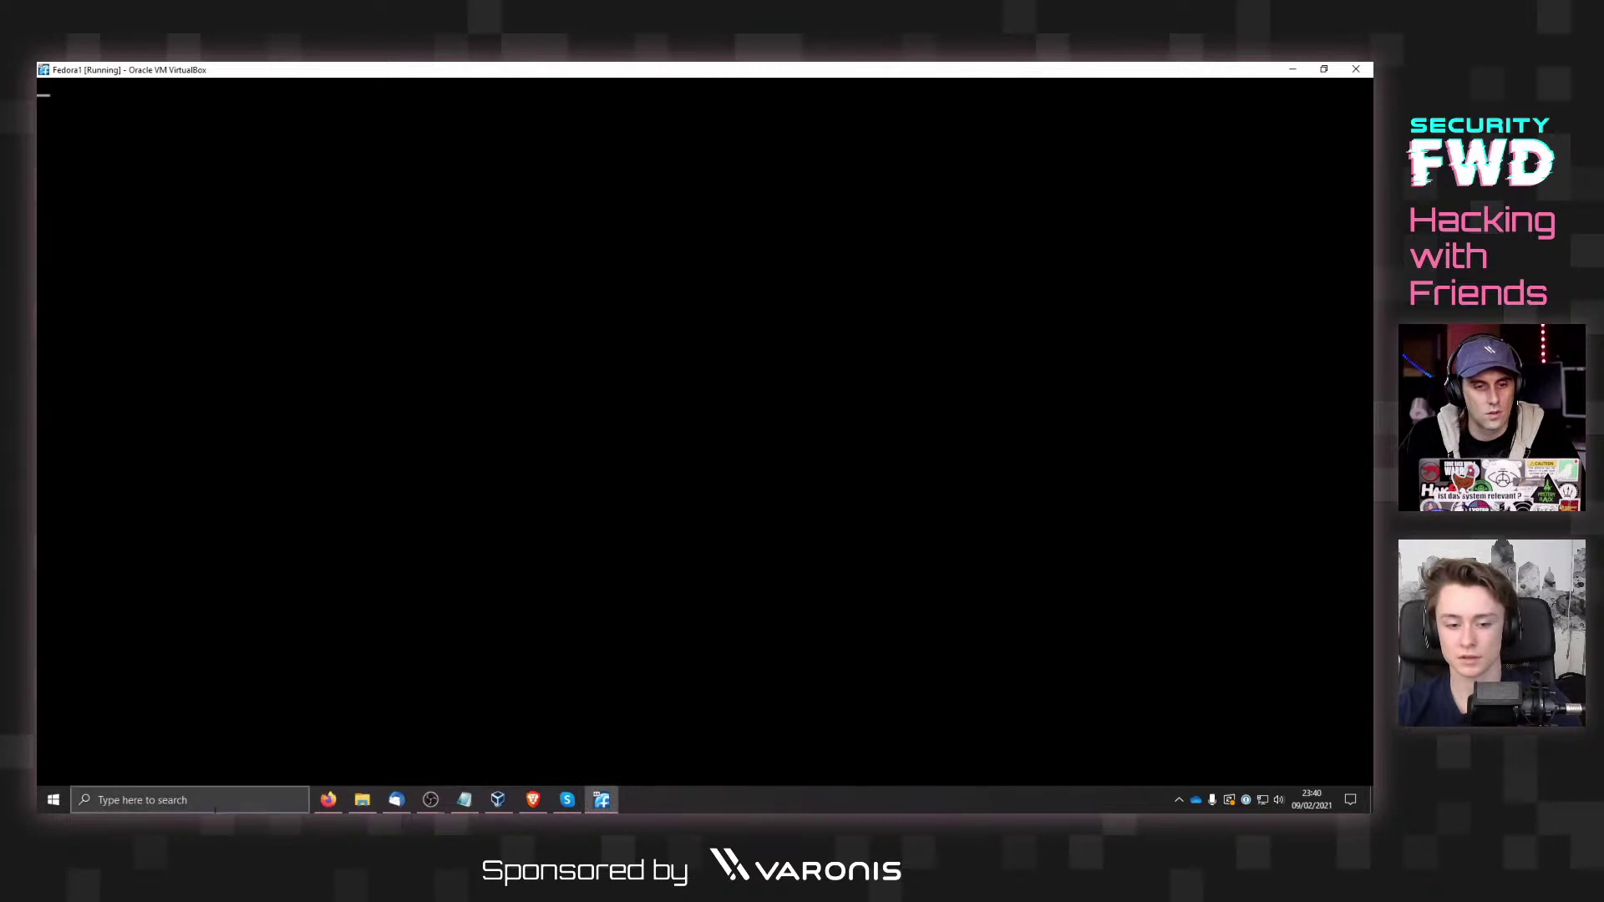
Step: Find Magnifier with a Windows search for "magn" and launch it on the host
{"action": "left_click", "coordinate": [213, 795]}
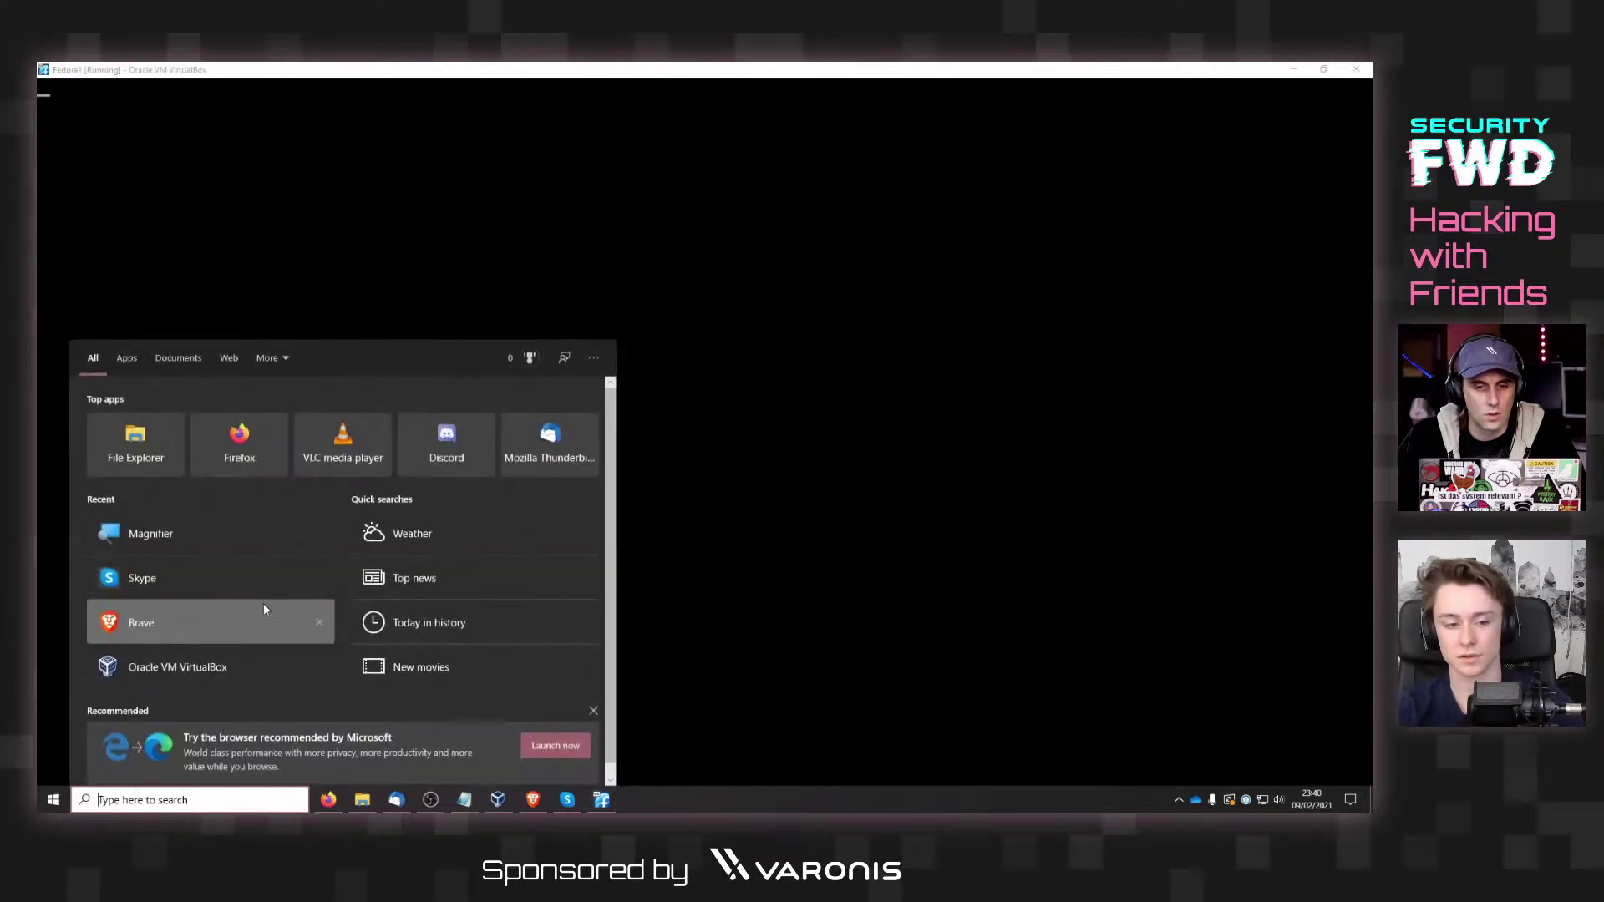
{"action": "type", "text": "magn"}
{"action": "key", "text": "Return"}
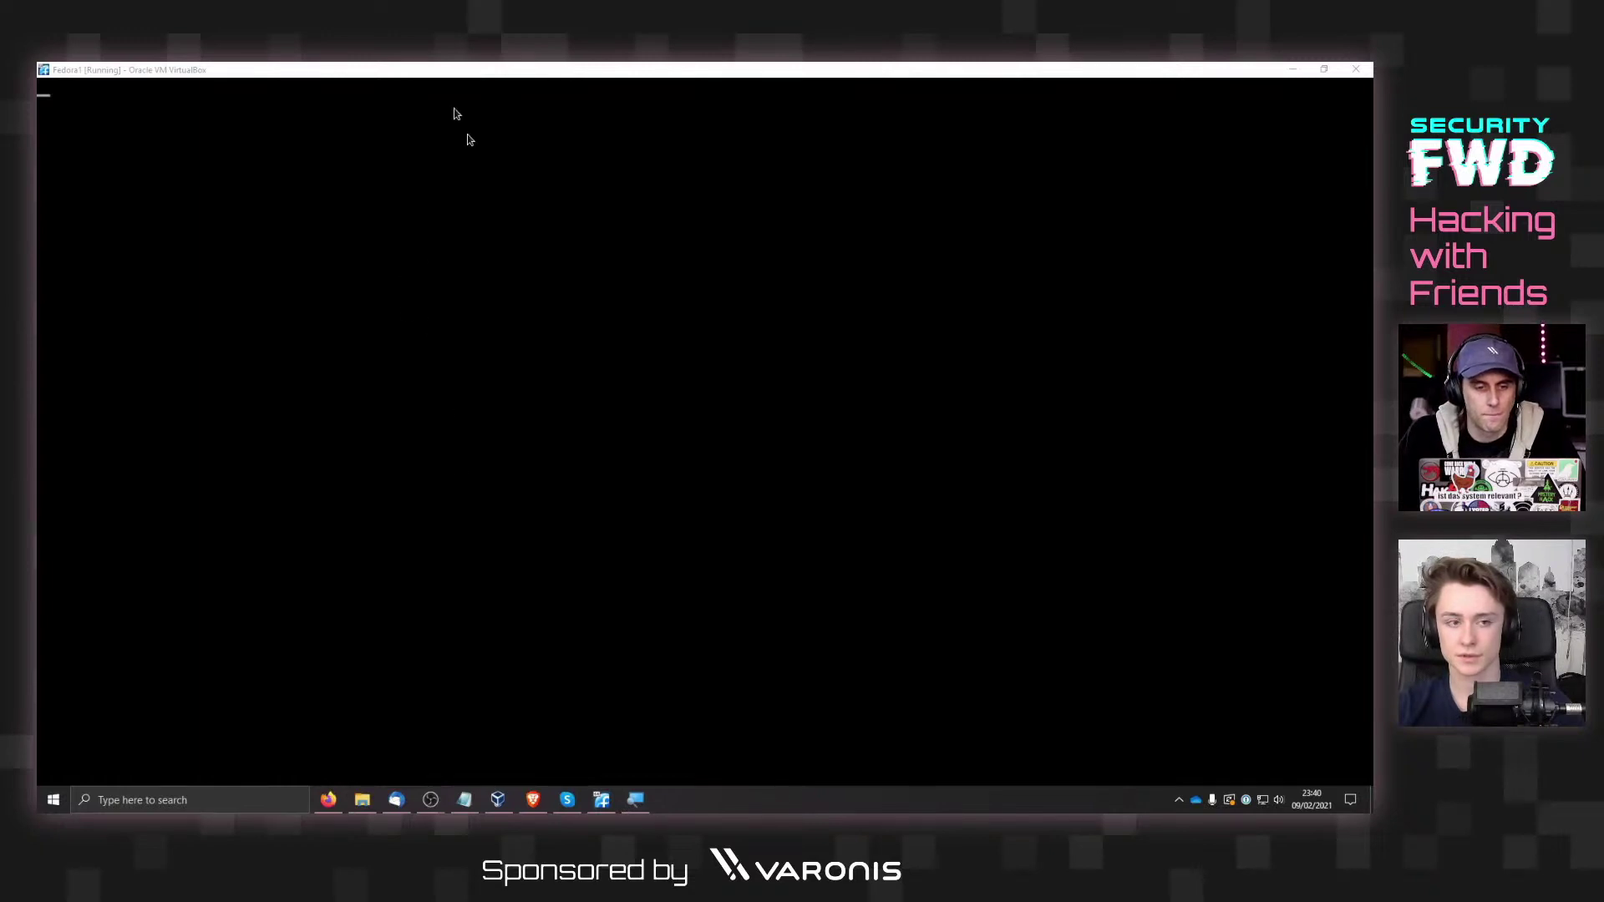
Step: Close the Fedora1 virtual machine window and power off the machine
{"action": "left_click", "coordinate": [1356, 70]}
{"action": "left_click", "coordinate": [674, 443]}
{"action": "left_click", "coordinate": [660, 465]}
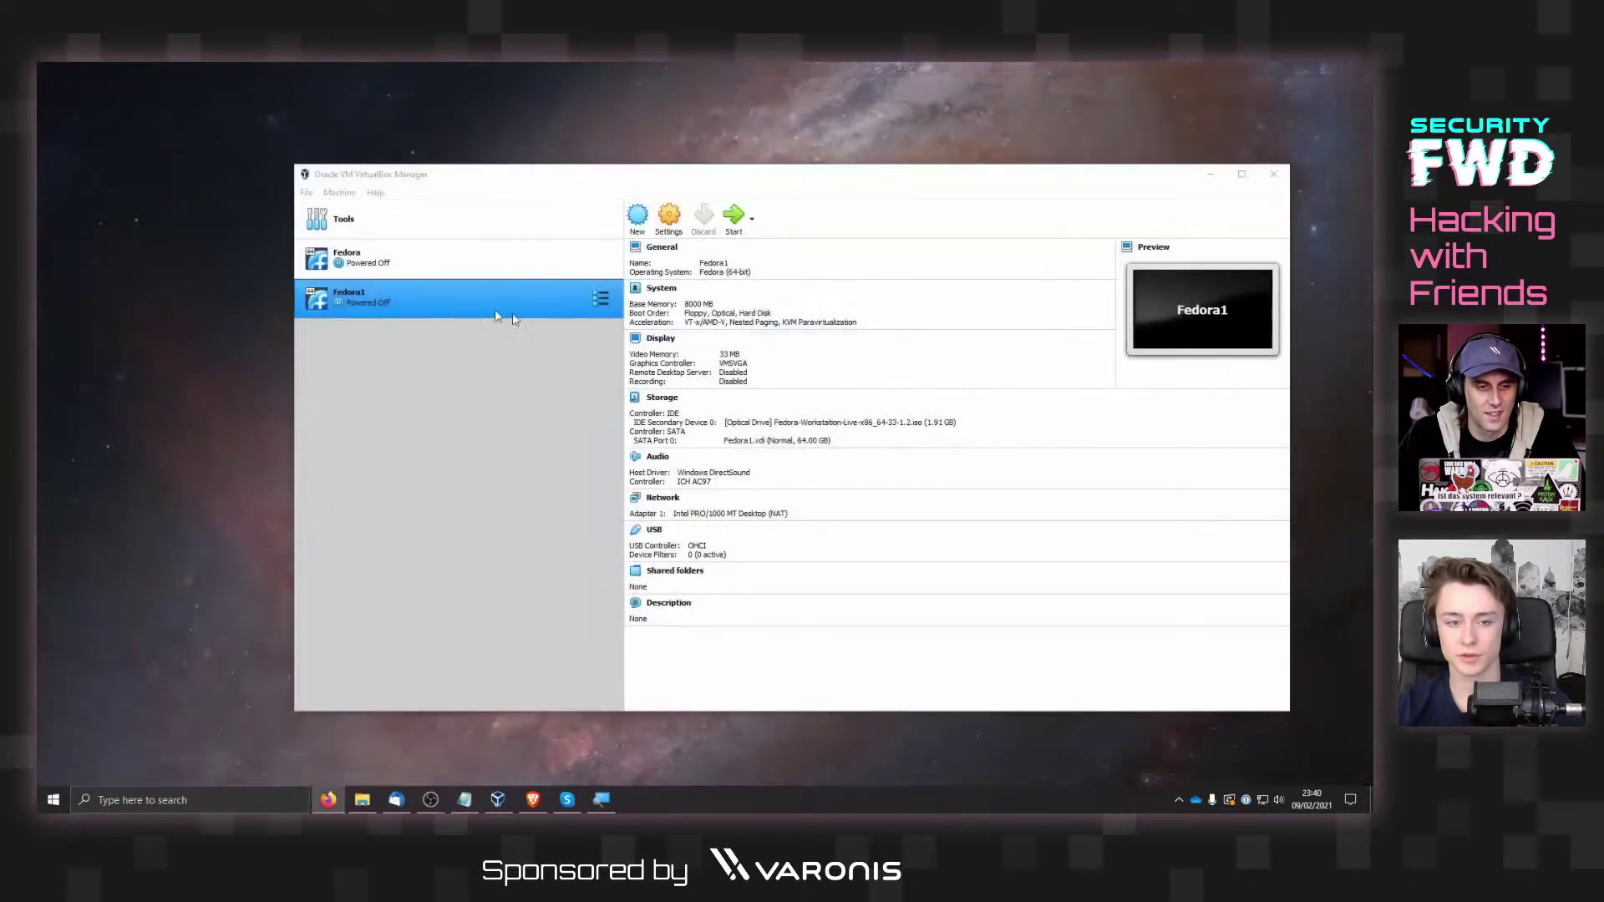
Step: Remove the Fedora-Workstation-Live disk from Fedora1's IDE optical drive in its Storage settings and save the change
{"action": "left_click", "coordinate": [668, 219]}
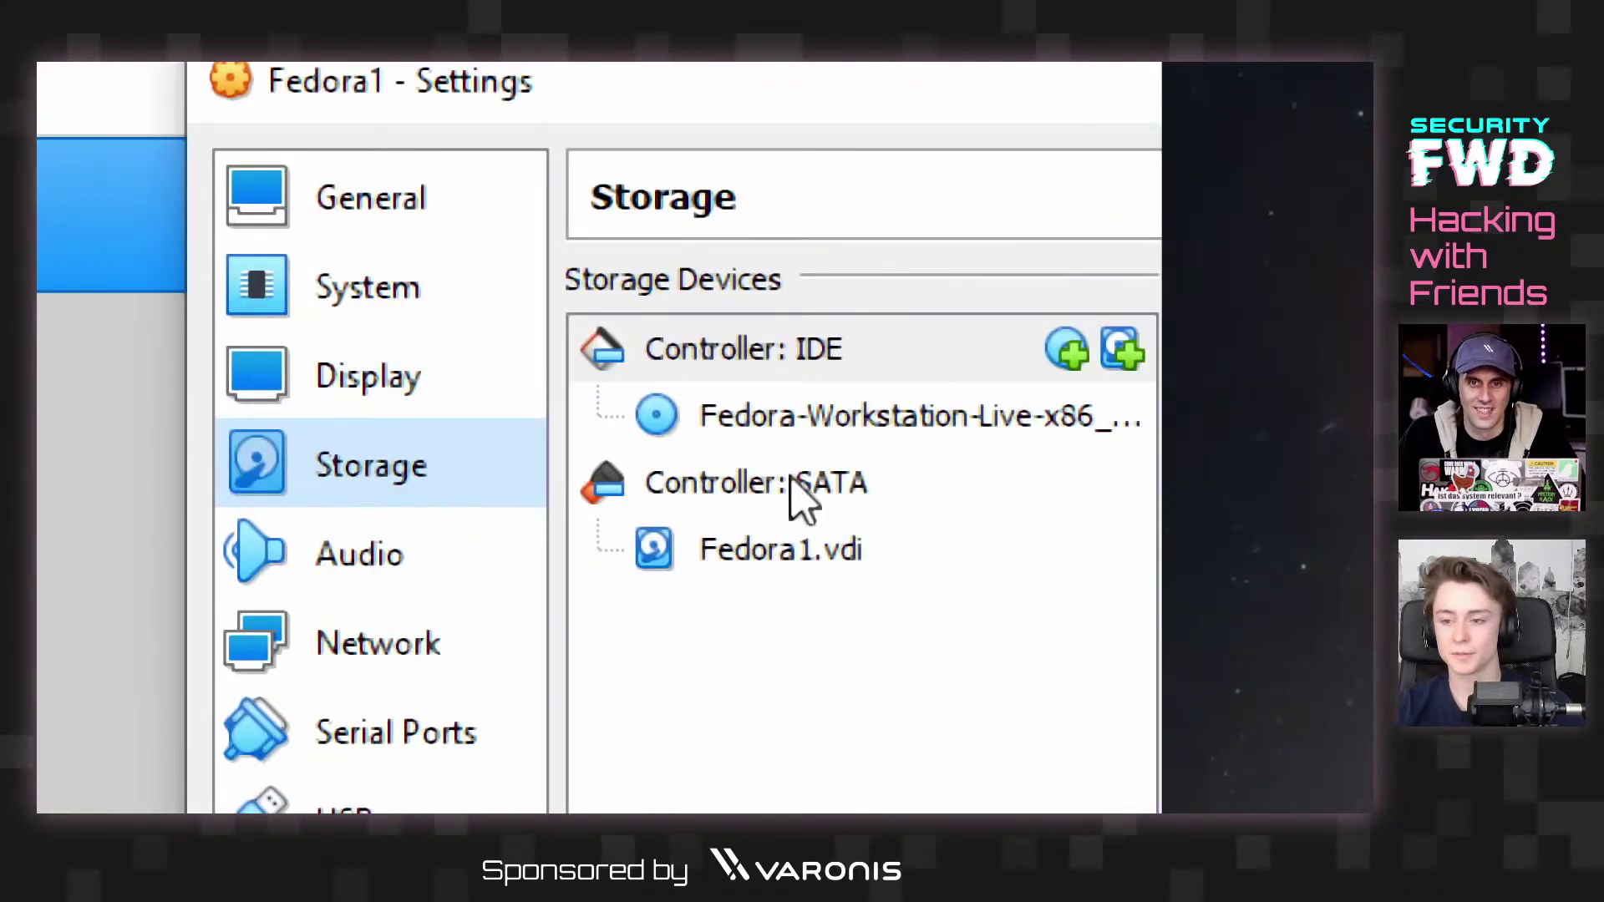
{"action": "left_click", "coordinate": [785, 422]}
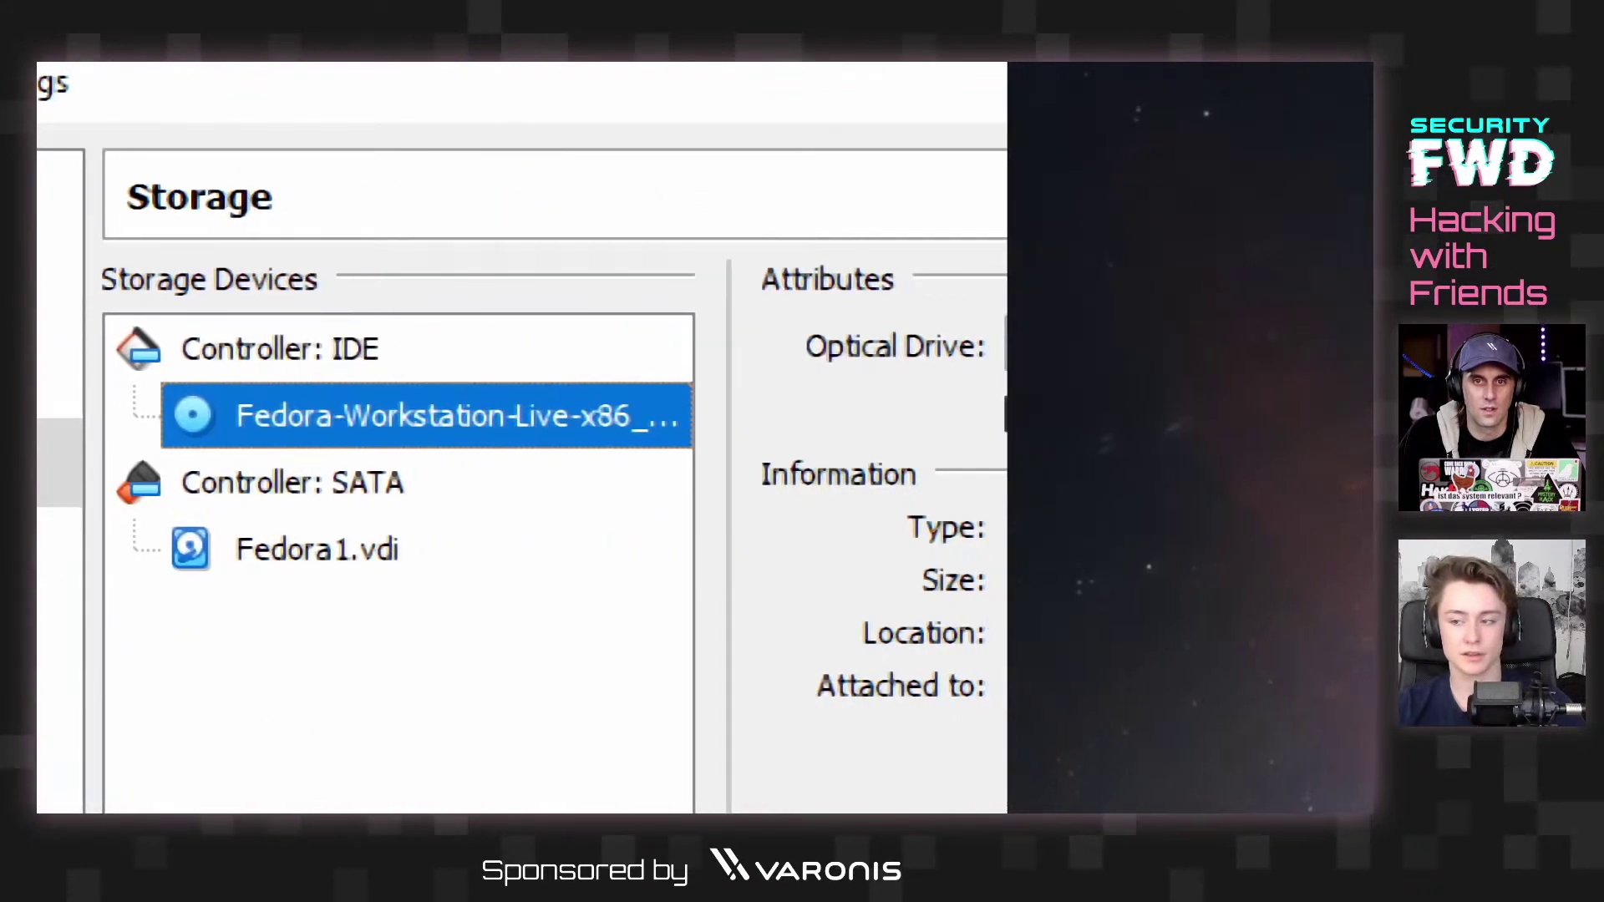
{"action": "right_click", "coordinate": [378, 433]}
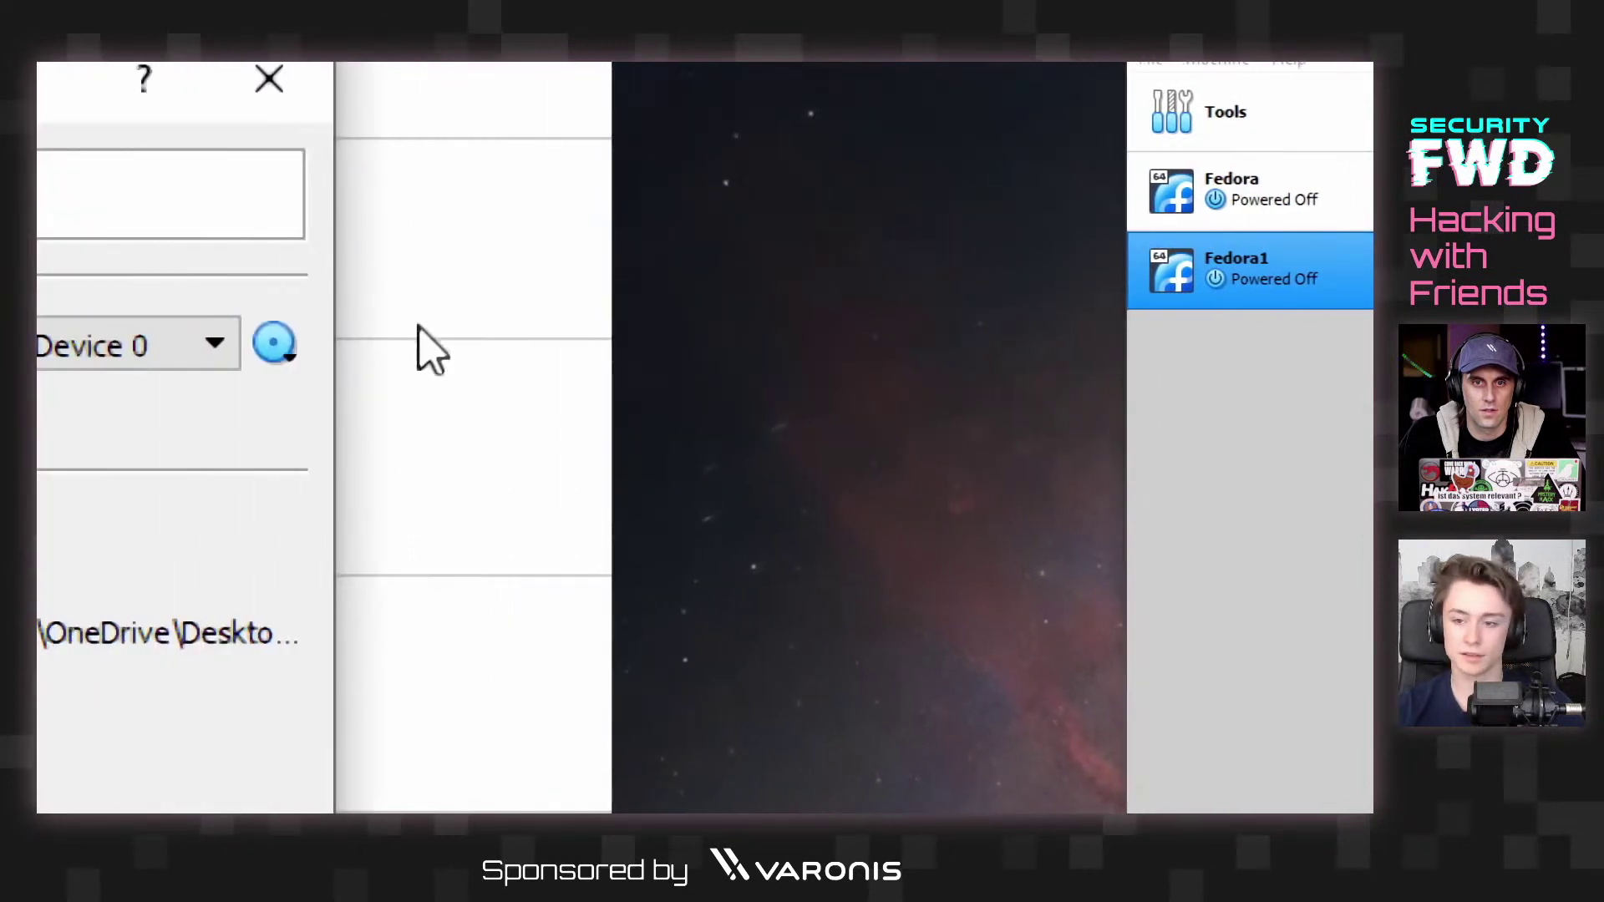
{"action": "left_click", "coordinate": [281, 345]}
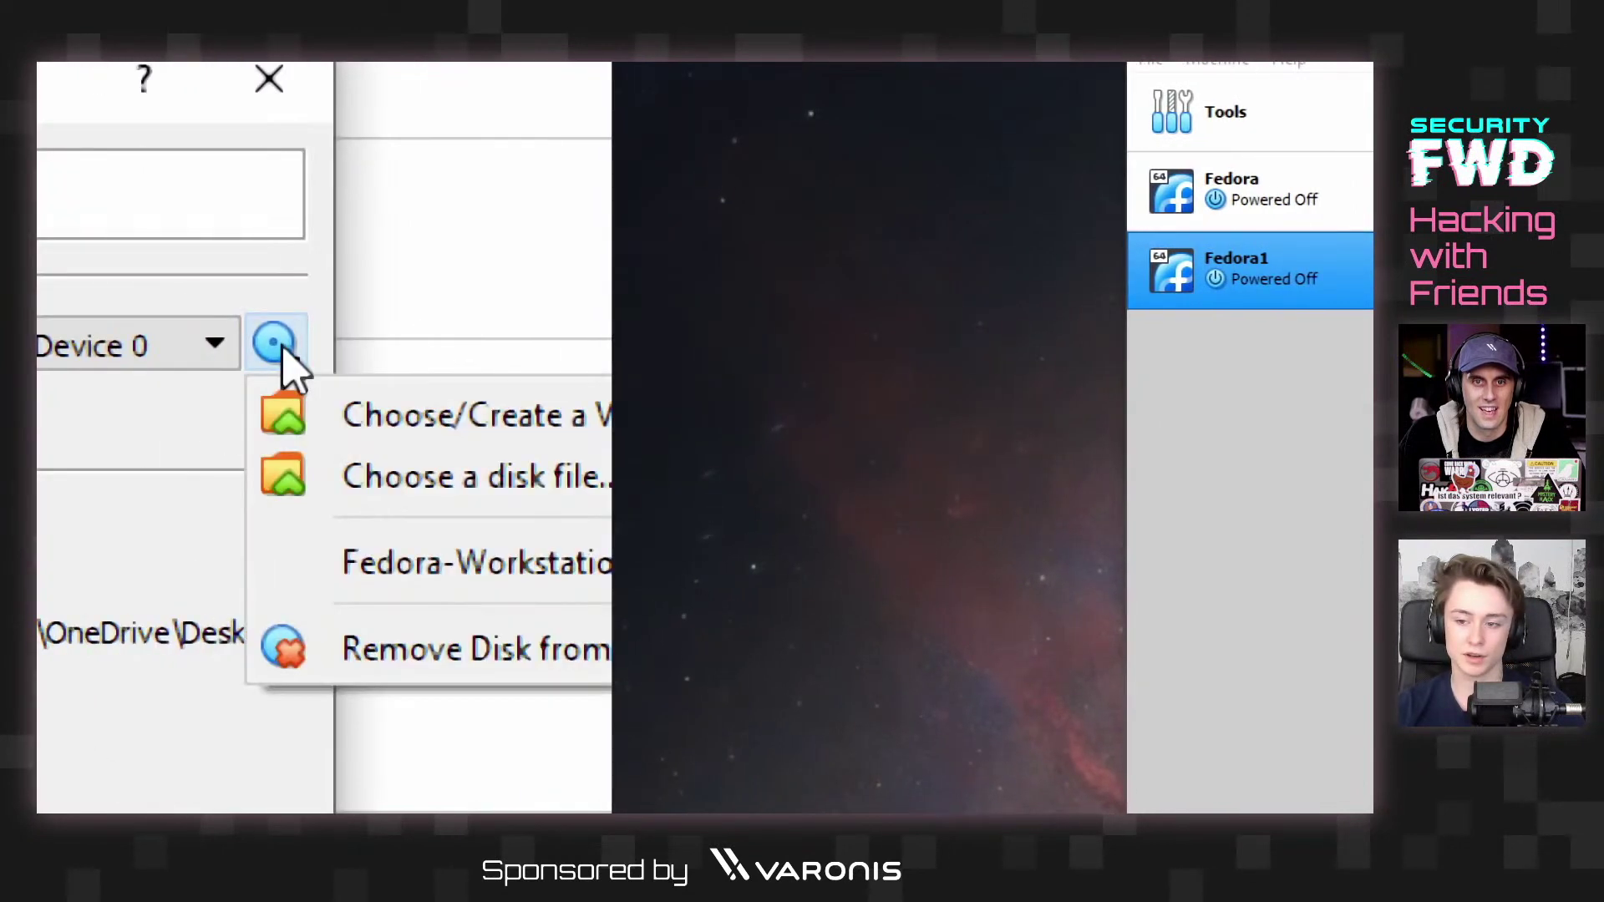
{"action": "left_click", "coordinate": [313, 651]}
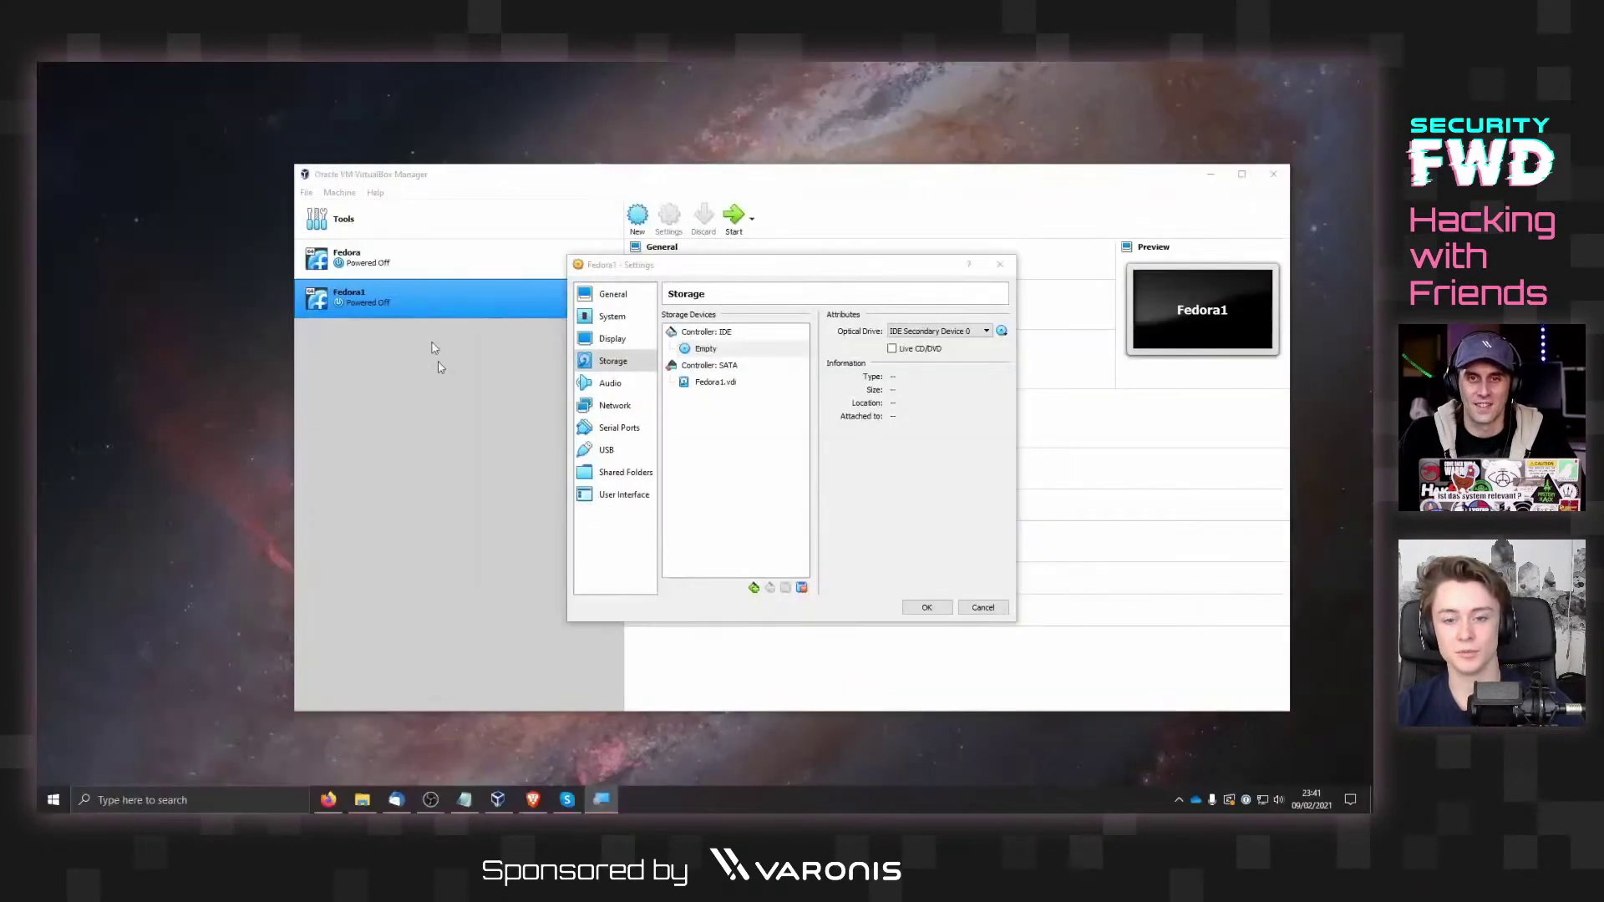
{"action": "left_click", "coordinate": [927, 607]}
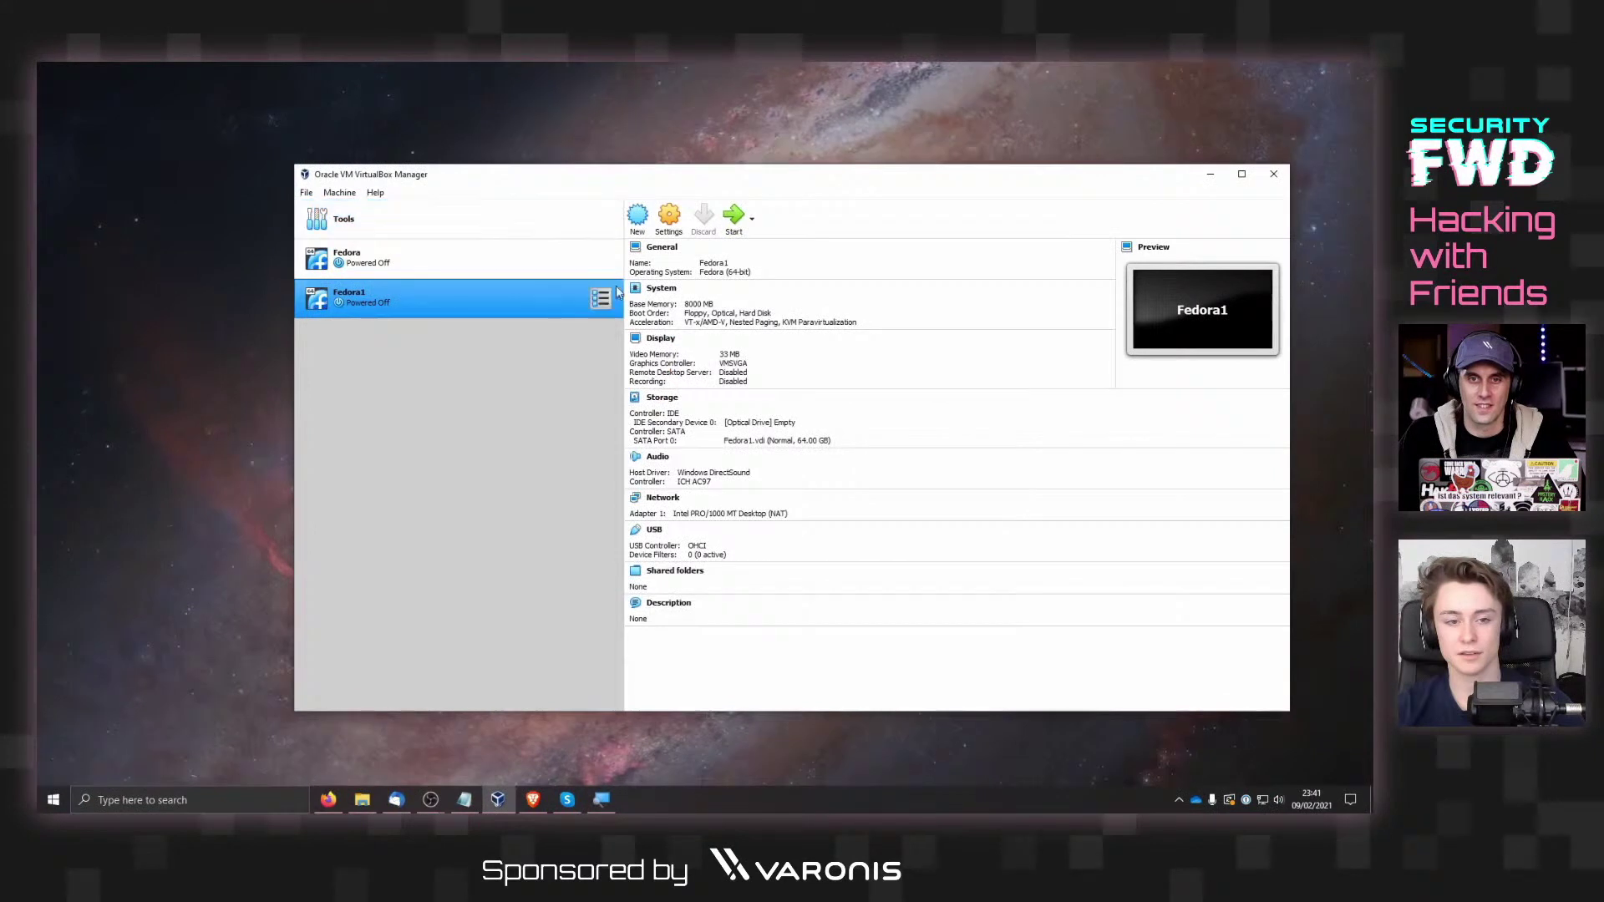
Step: Start Fedora1 in Scaled Mode and dismiss the keyboard capture and mouse pointer integration notices
{"action": "double_click", "coordinate": [405, 307]}
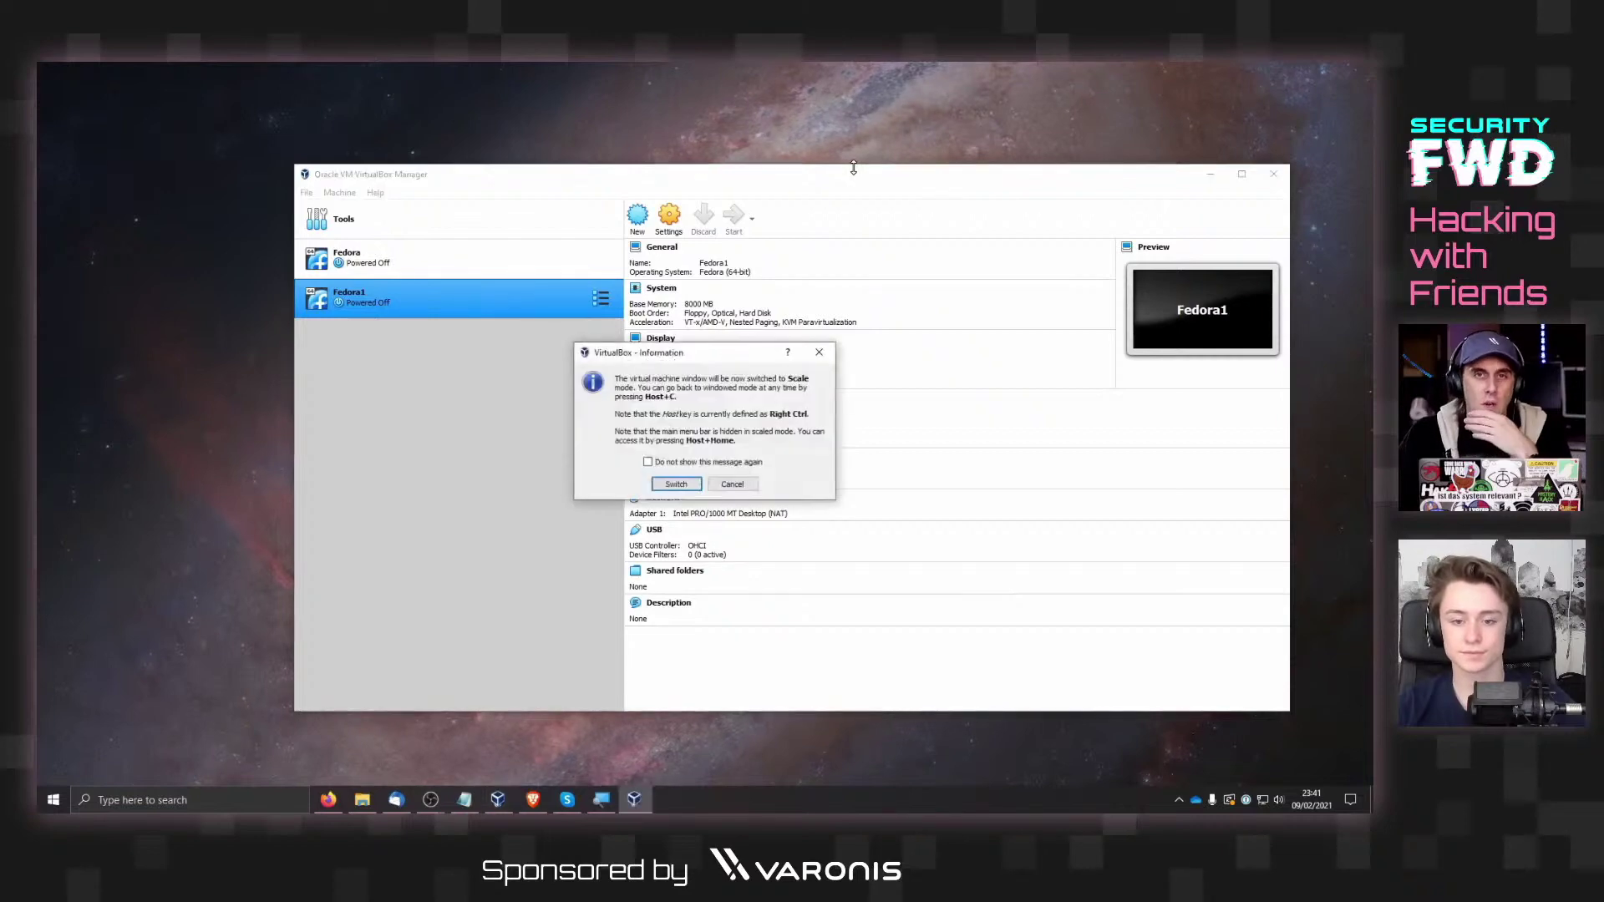
{"action": "left_click", "coordinate": [676, 485]}
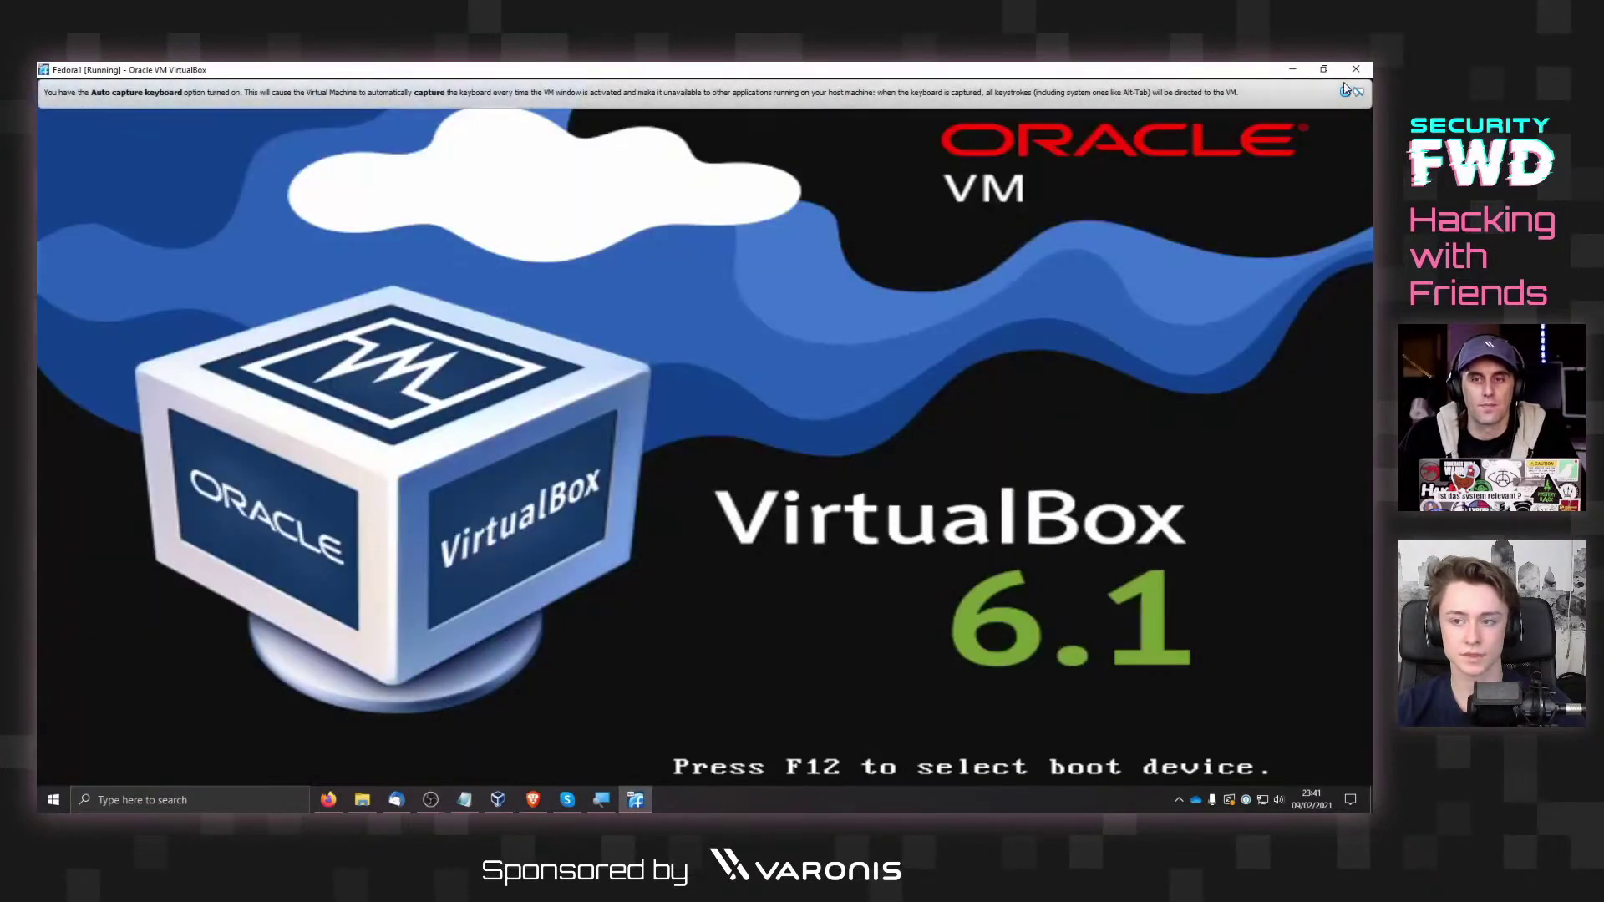
{"action": "left_click", "coordinate": [1344, 92]}
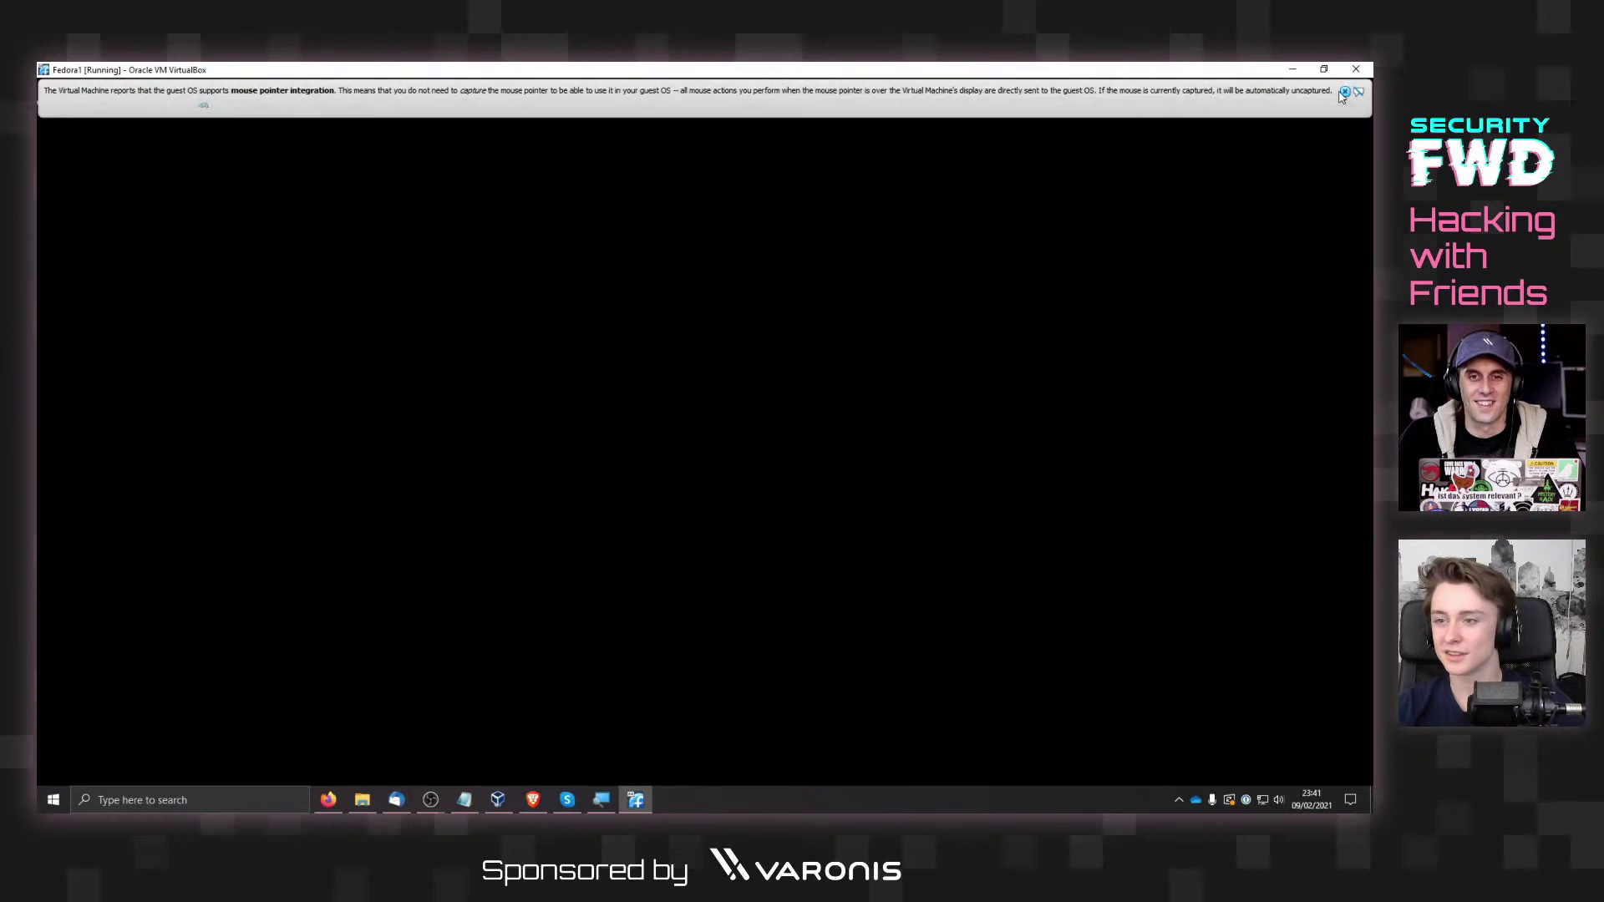
{"action": "left_click", "coordinate": [1343, 92]}
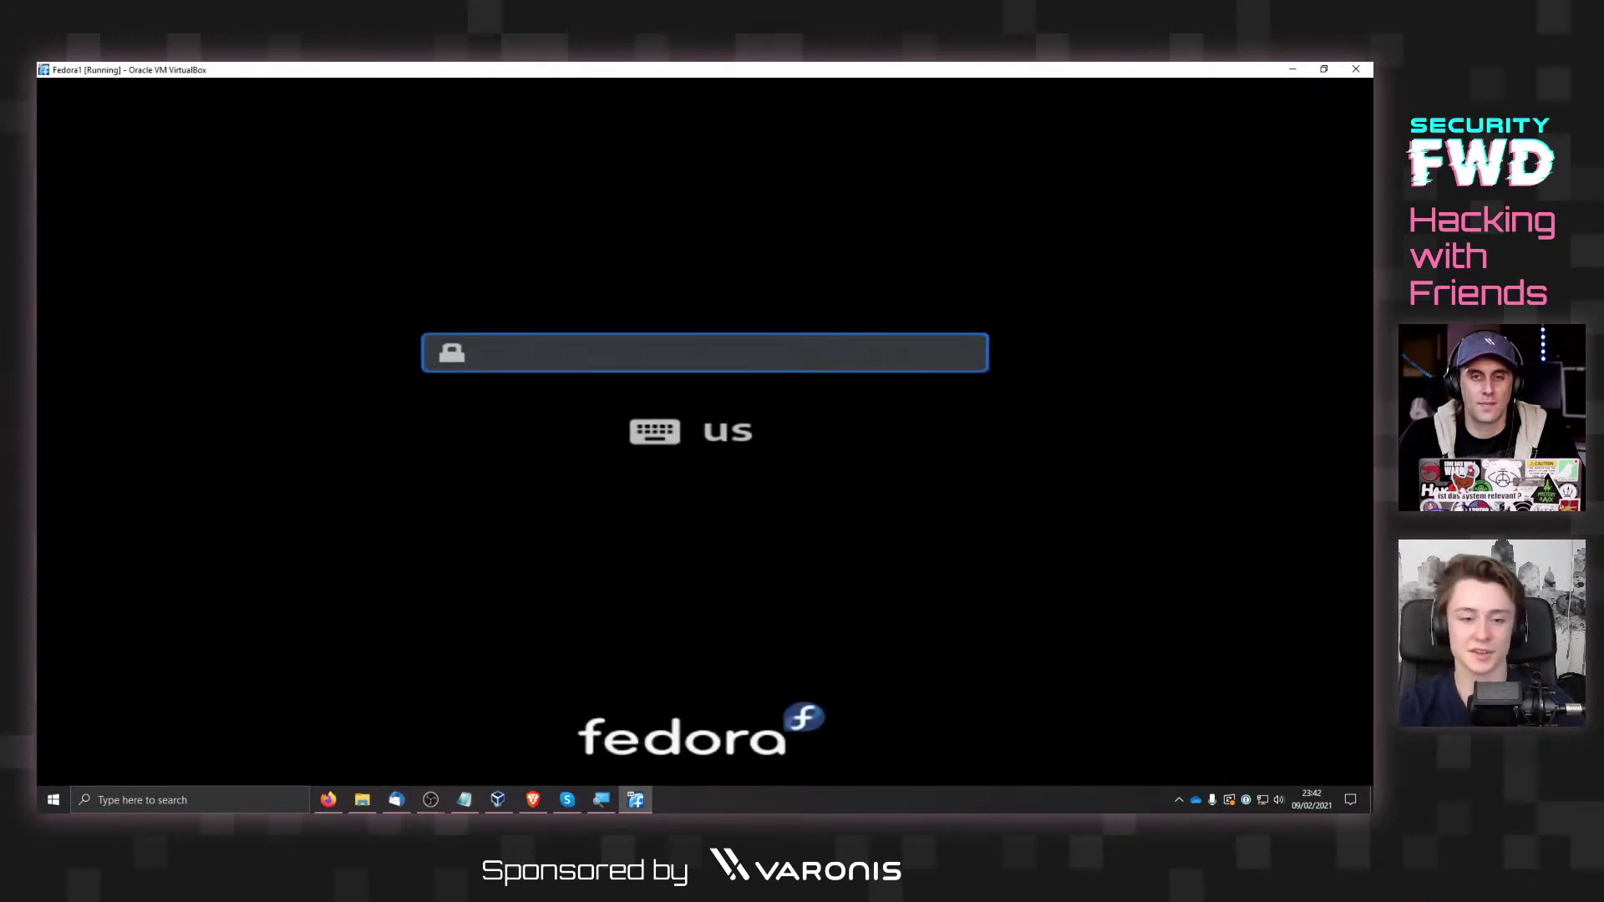
Step: Unlock Fedora1's encrypted disk by entering the disk encryption passphrase at boot
{"action": "type", "text": "•••"}
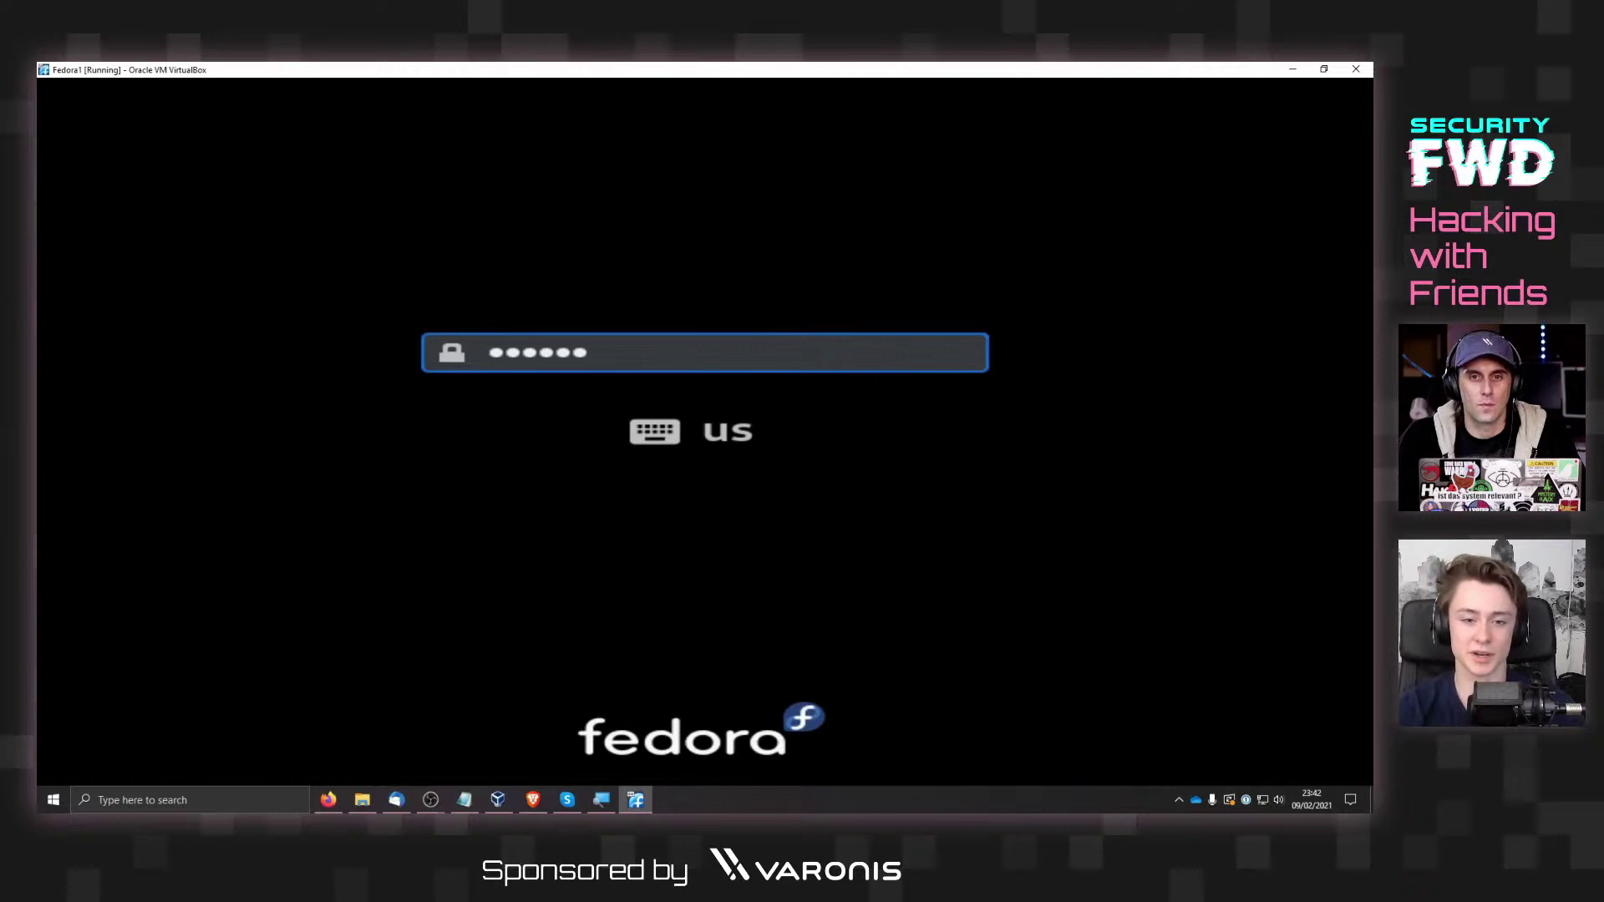
{"action": "key", "text": "Return"}
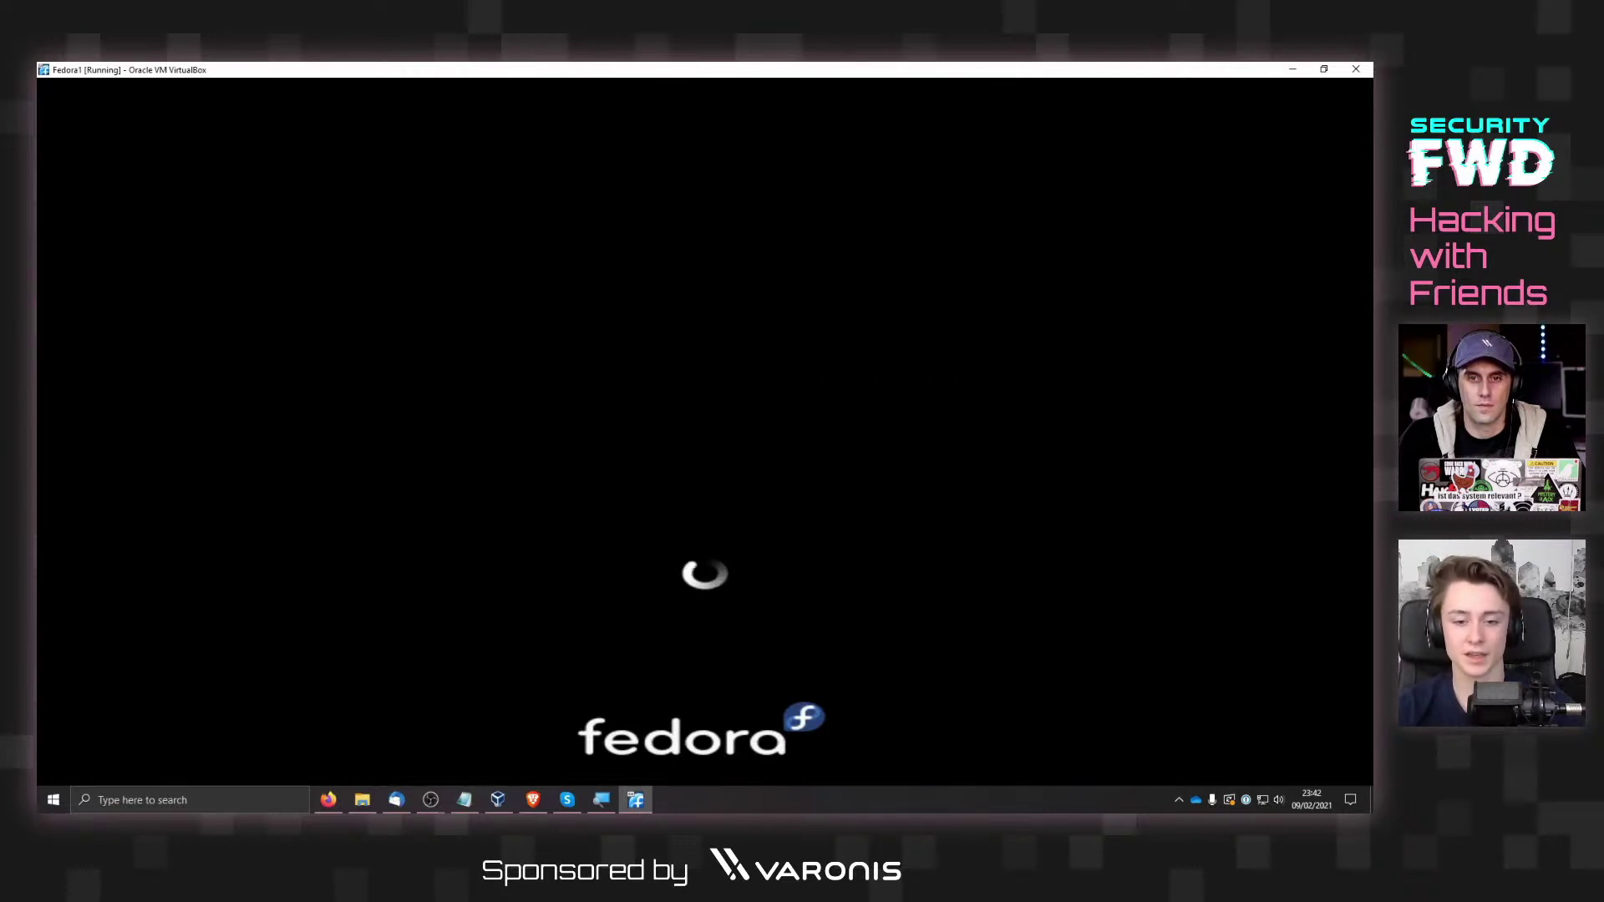